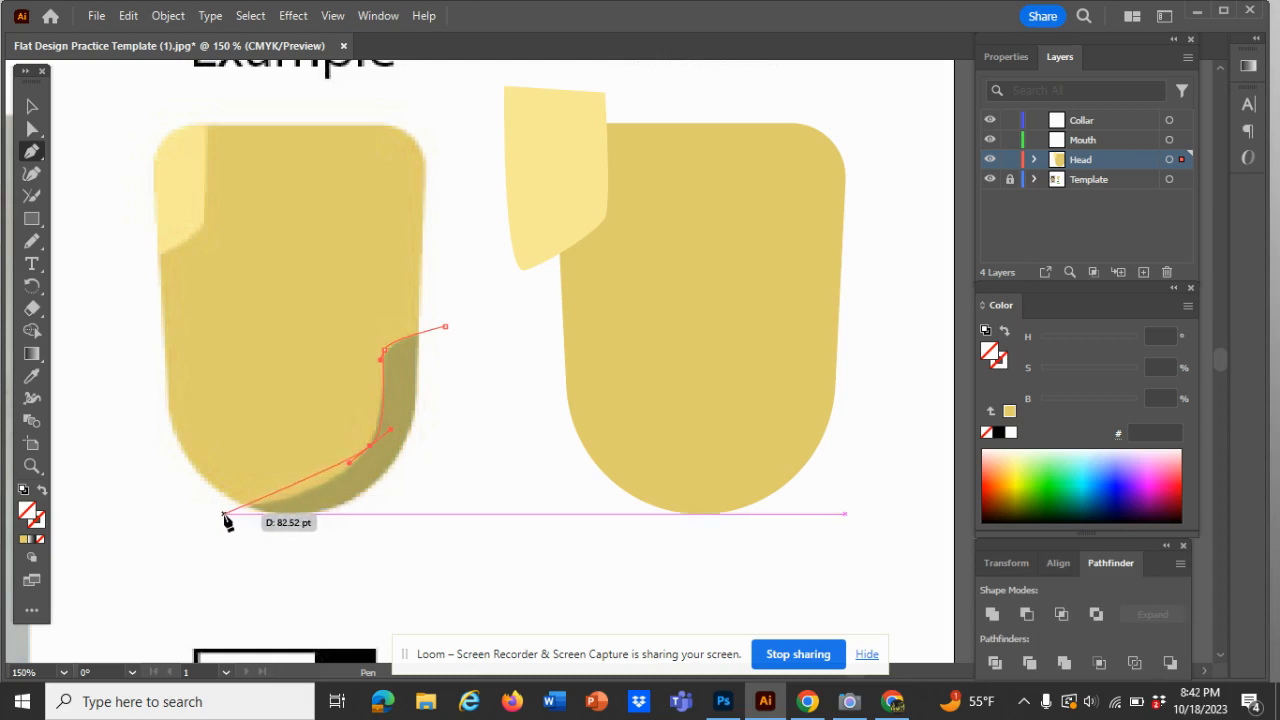
- Finish the closed Pen path around the chin shadow of the example head, with its outer edge running well outside the head
left_click_drag(223, 514, 134, 528)
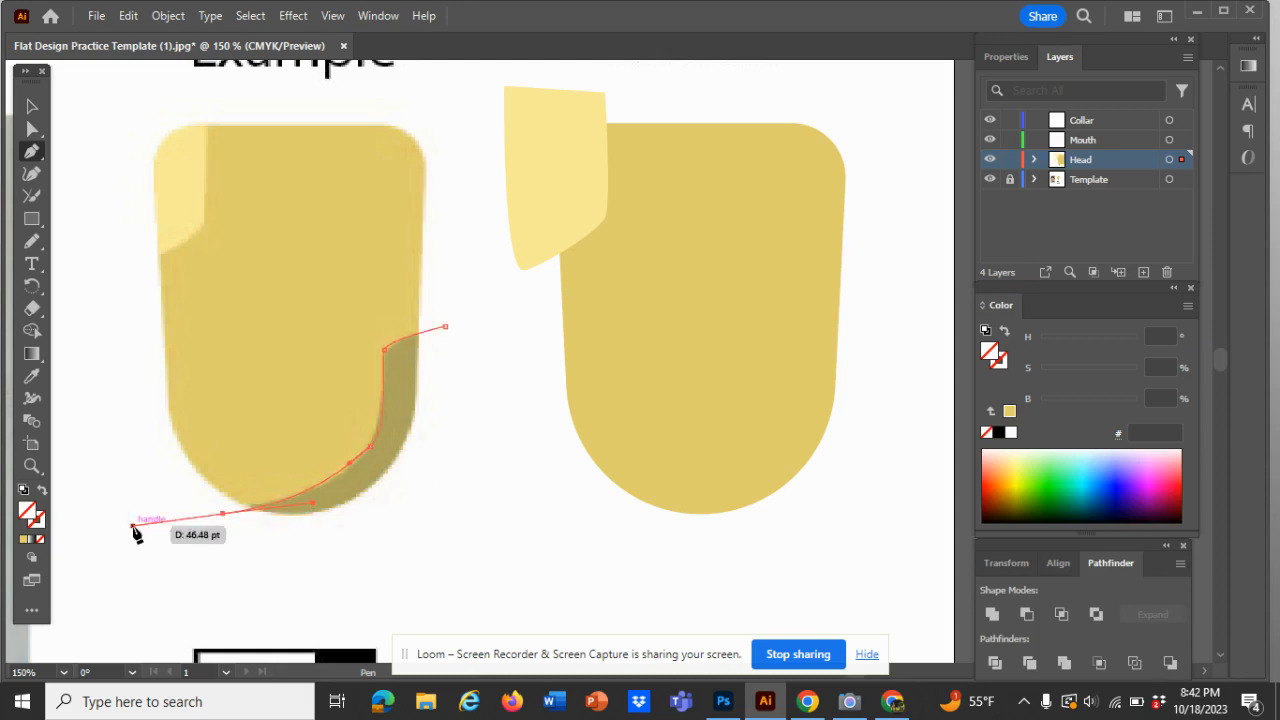
left_click(335, 563)
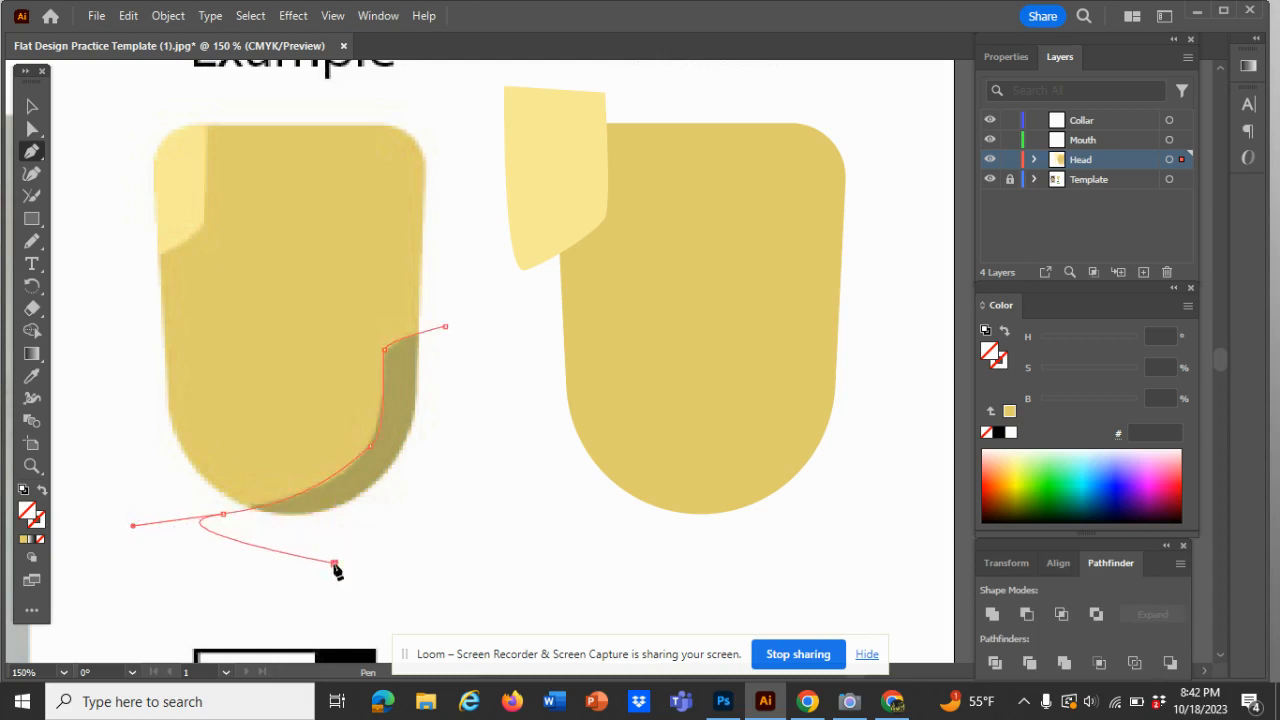
left_click(454, 497)
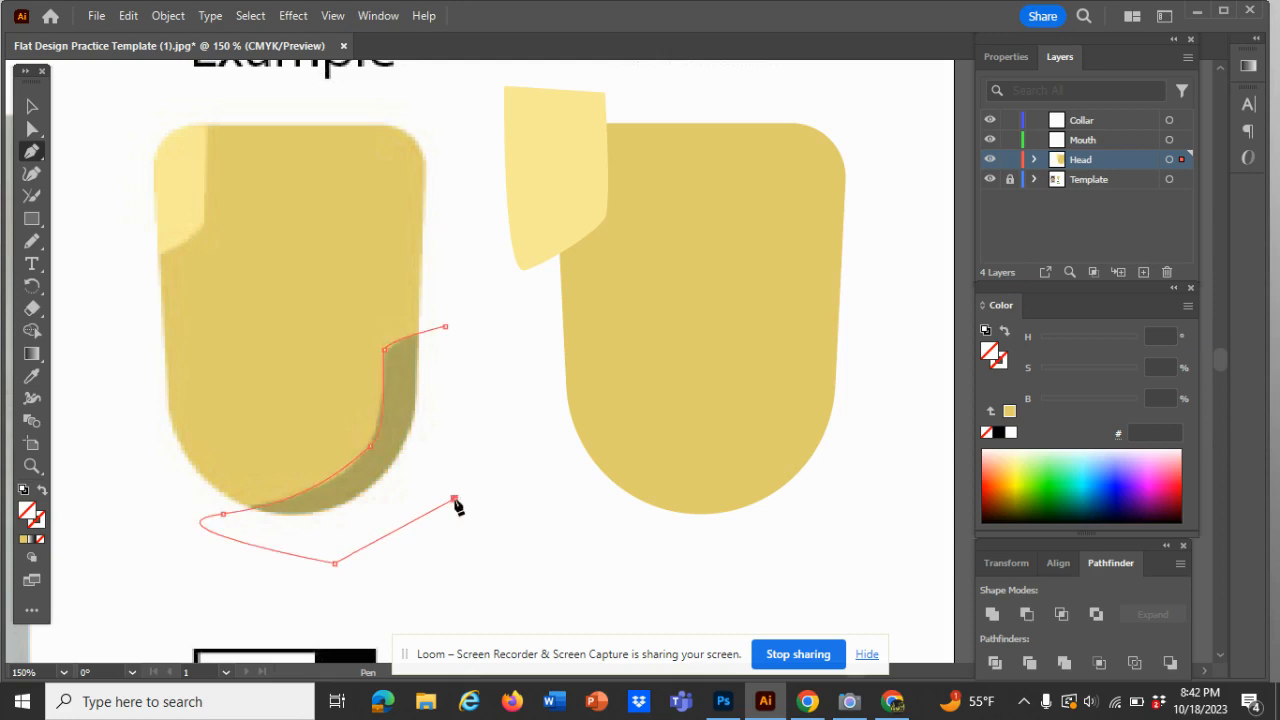
left_click(445, 326)
left_click(32, 380)
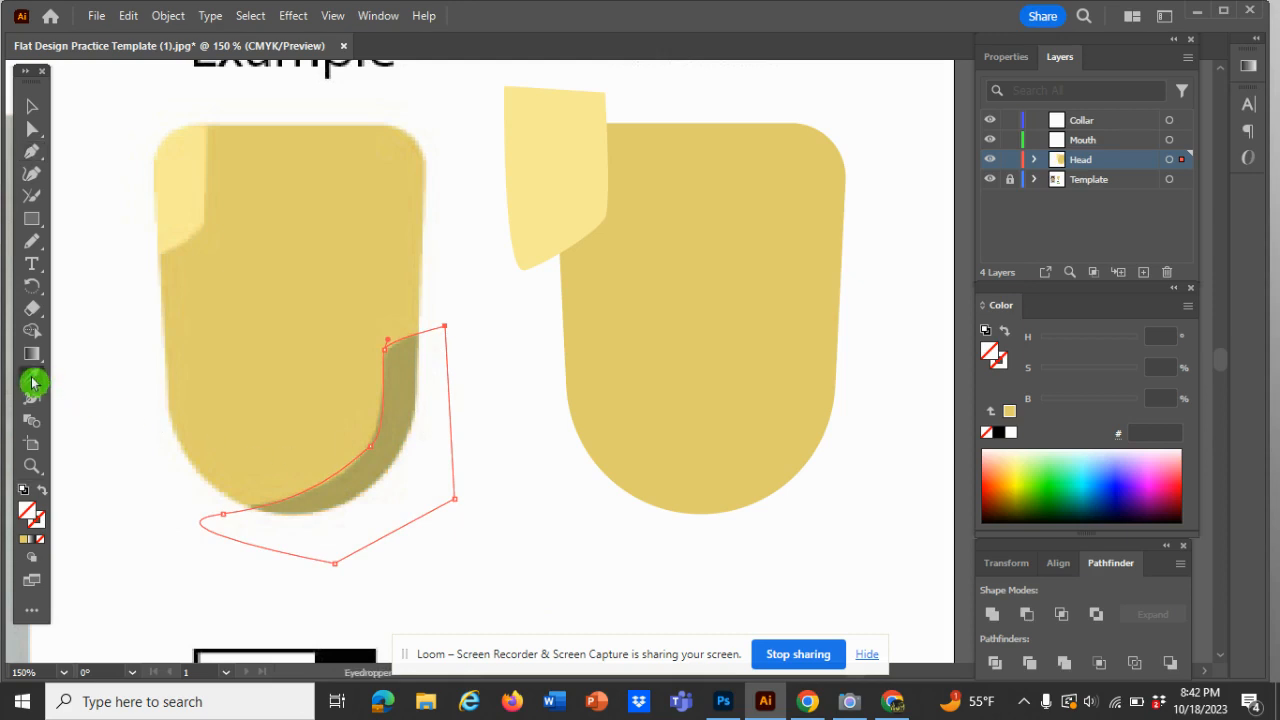
left_click(405, 392)
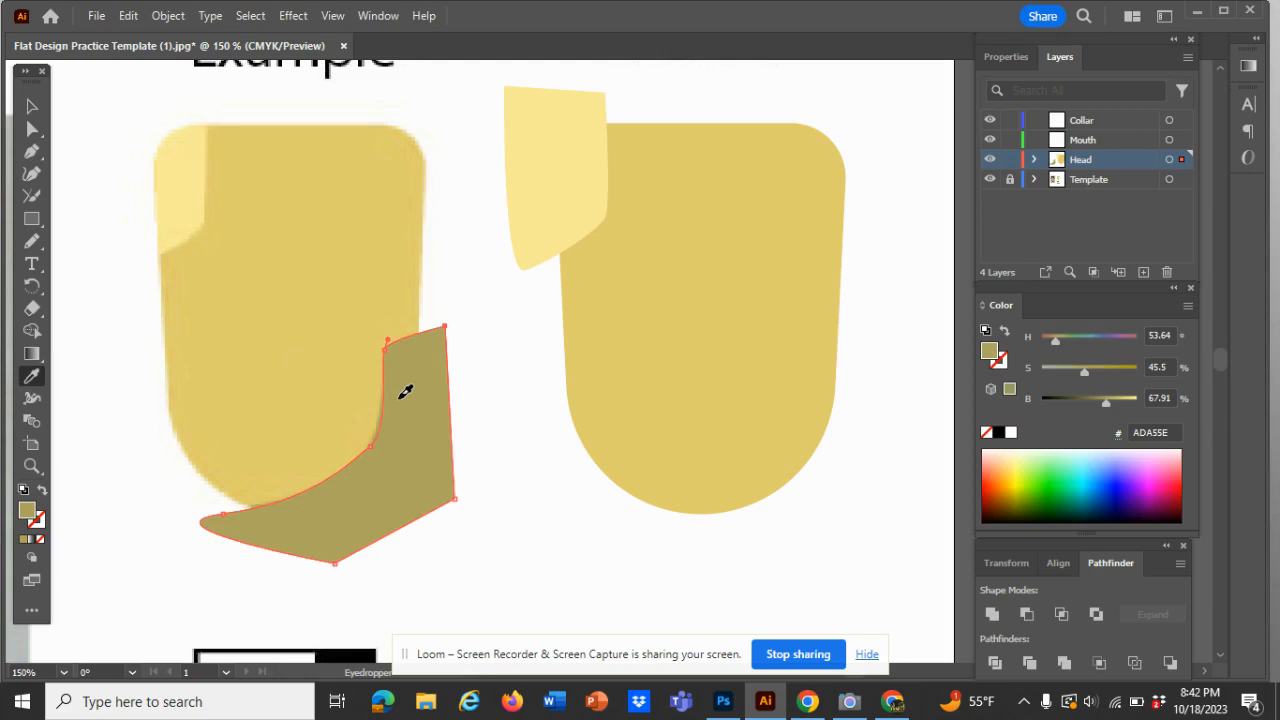
left_click(232, 486)
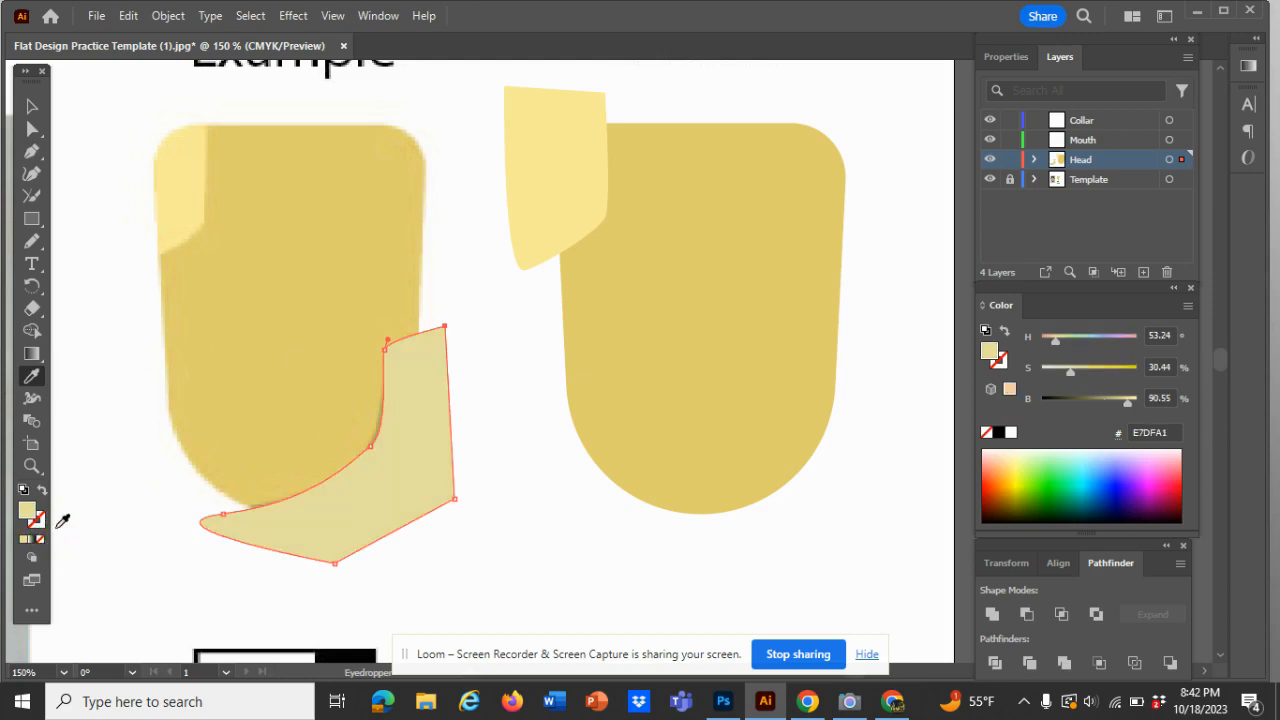
key("ctrl+z")
key("ctrl+z")
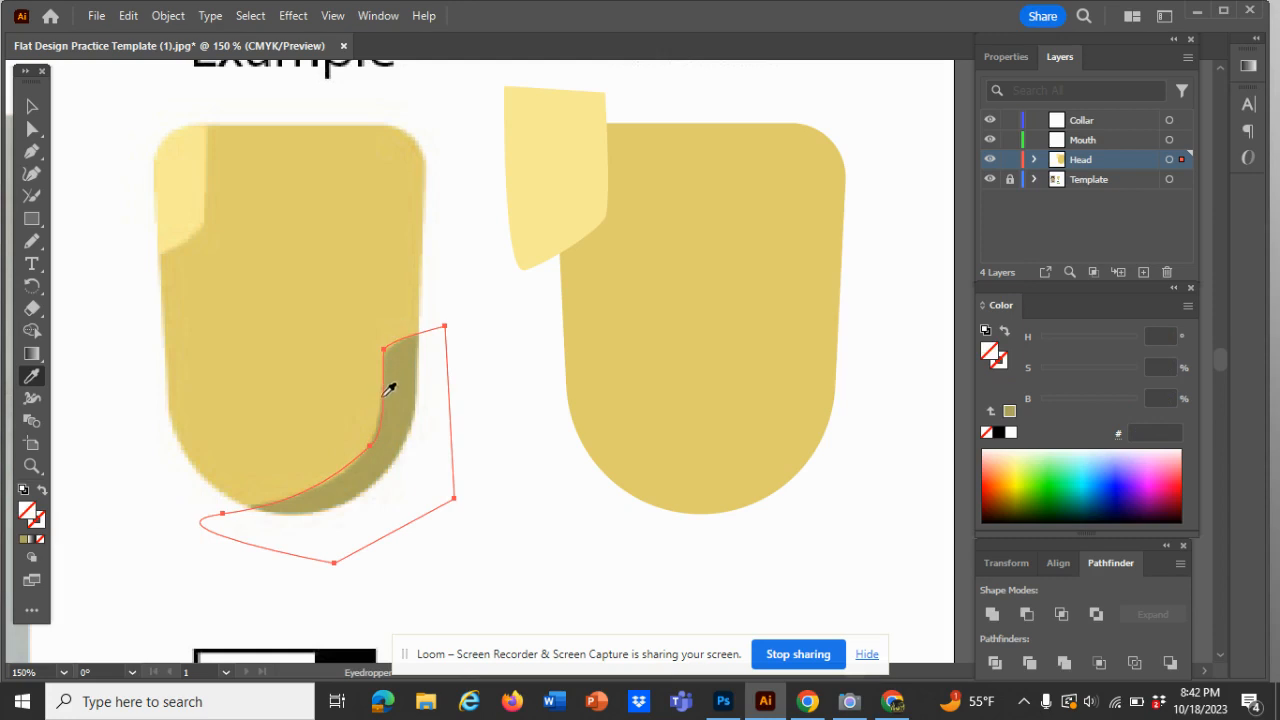
- Adjust the upper direction handle of the inner bend anchor so the shadow path follows the template's shadow edge
key("ctrl+equal")
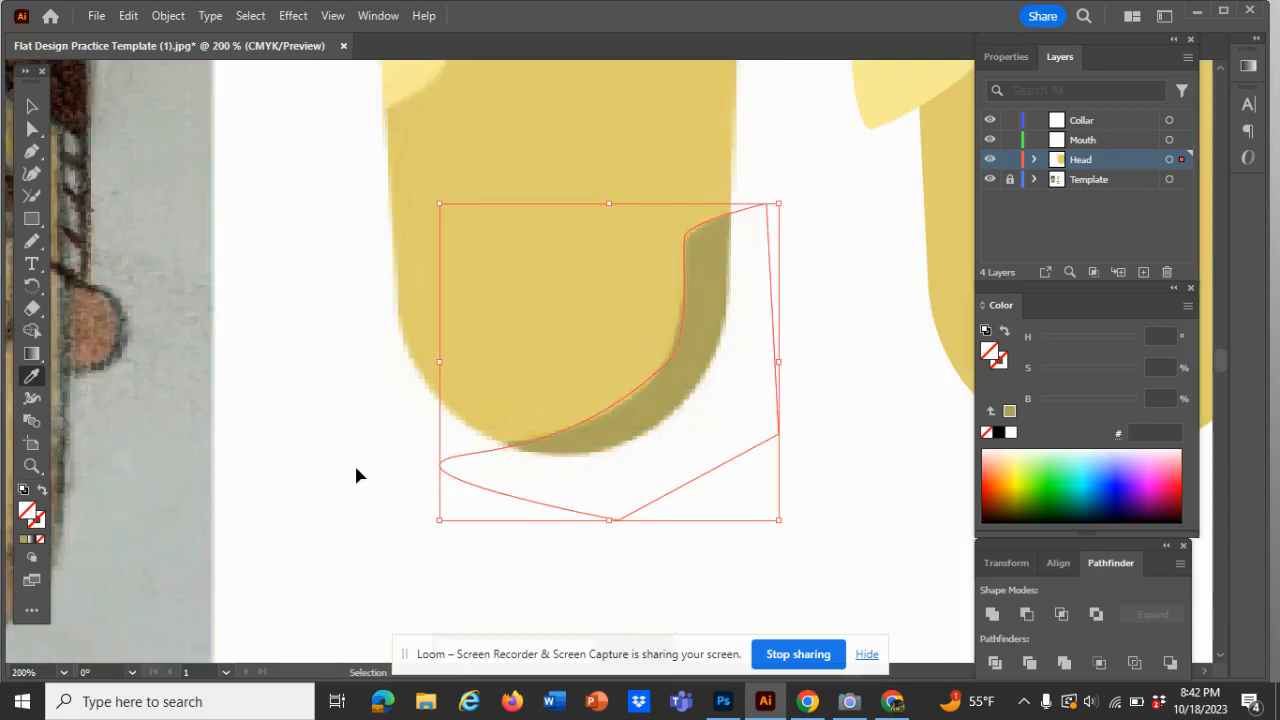
scroll(358, 468, "right", 5)
scroll(363, 461, "left", 2)
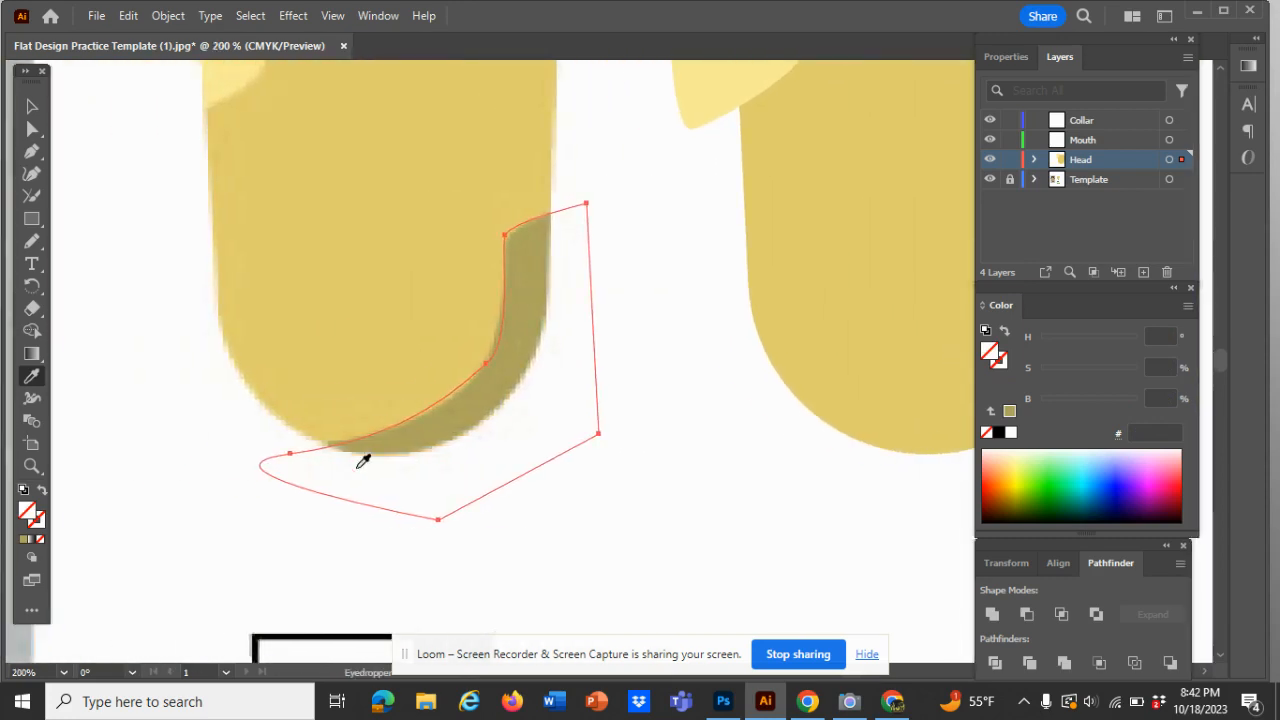
scroll(363, 461, "left", 1)
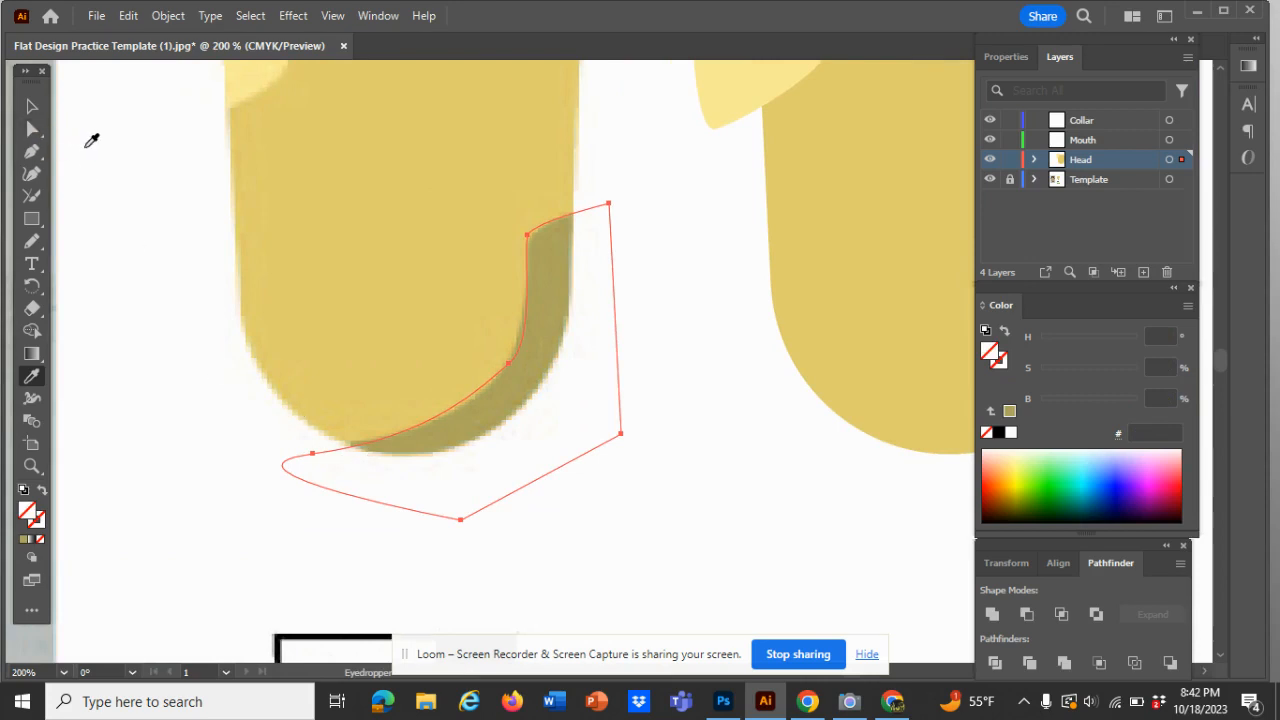
key("a")
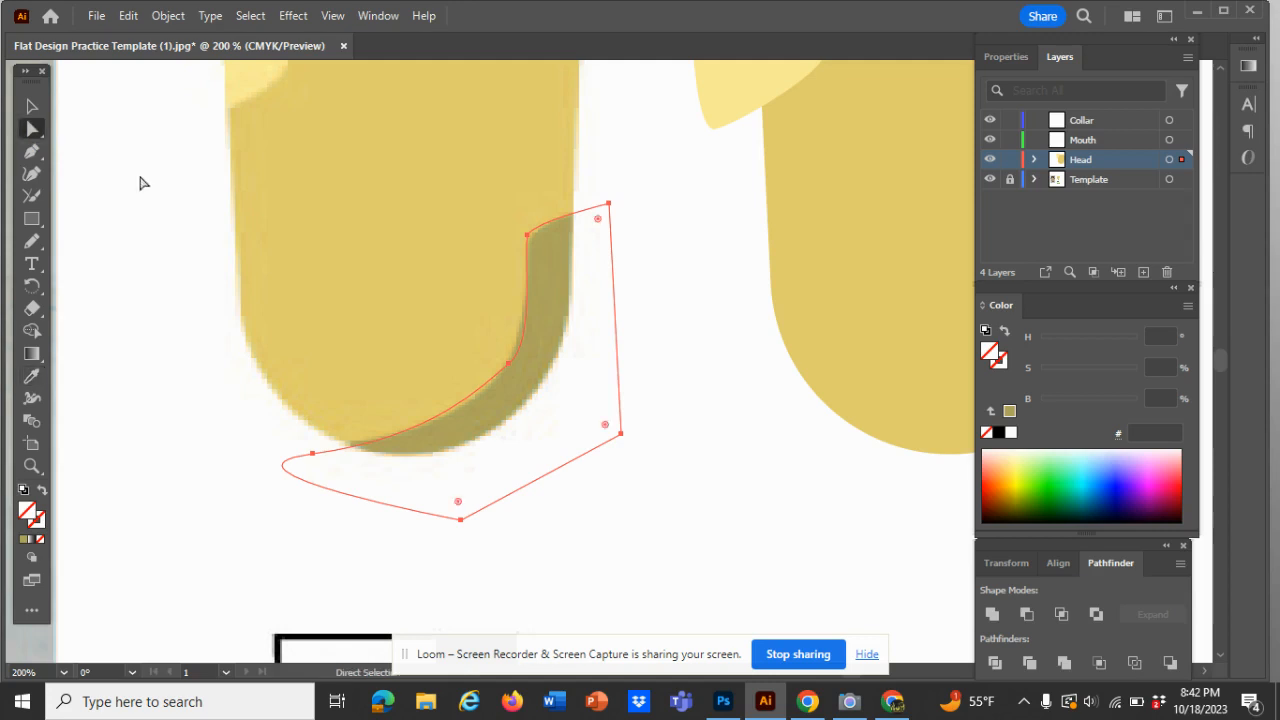
left_click(509, 365)
left_click_drag(538, 340, 528, 339)
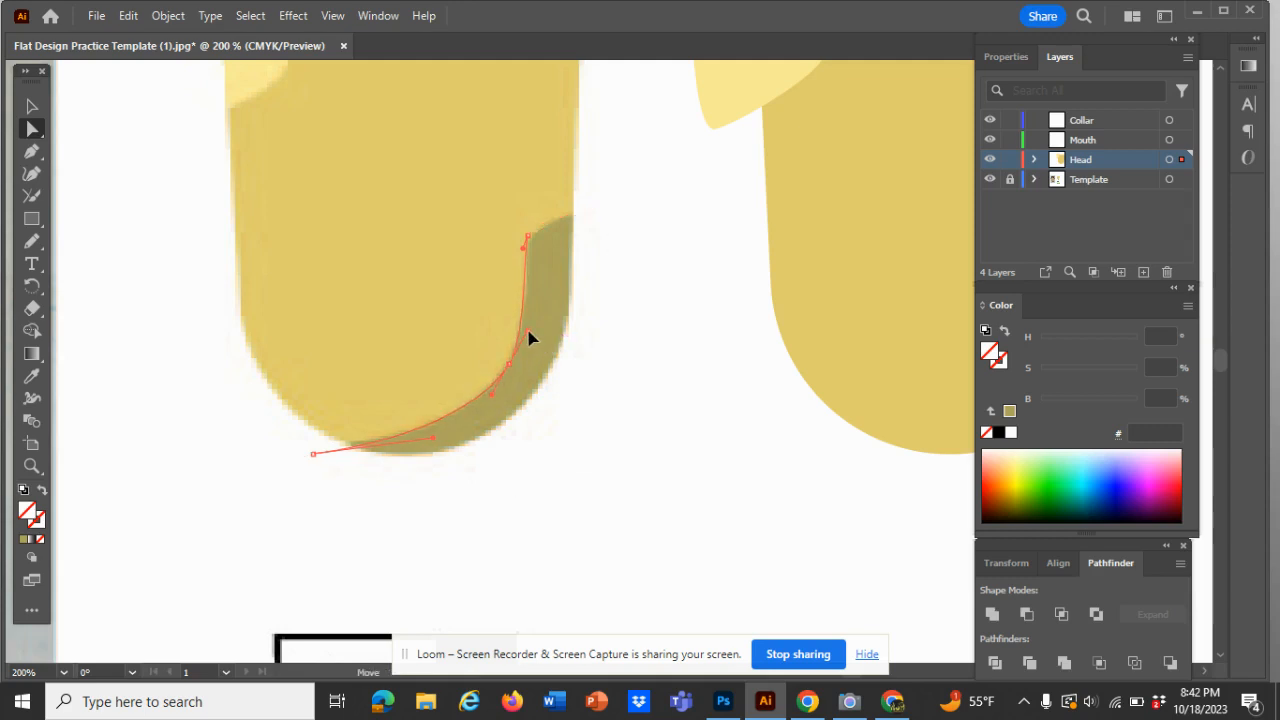
left_click(530, 333)
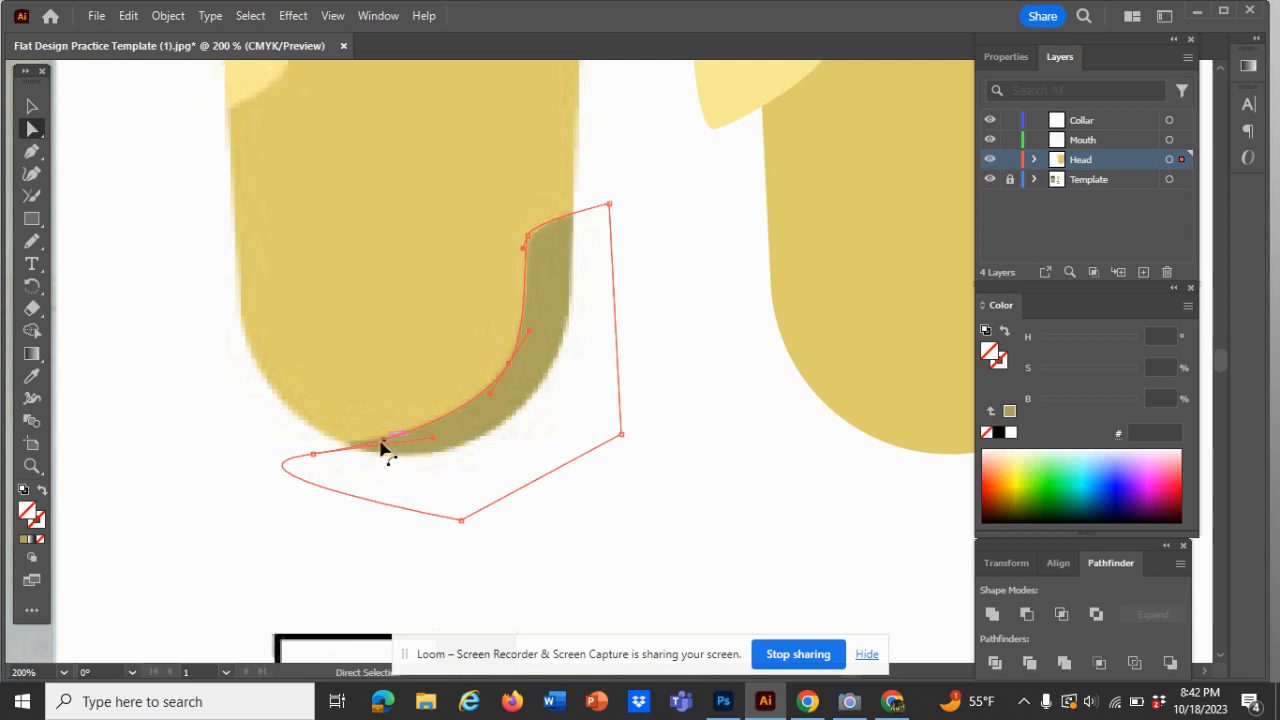
right_click(314, 460)
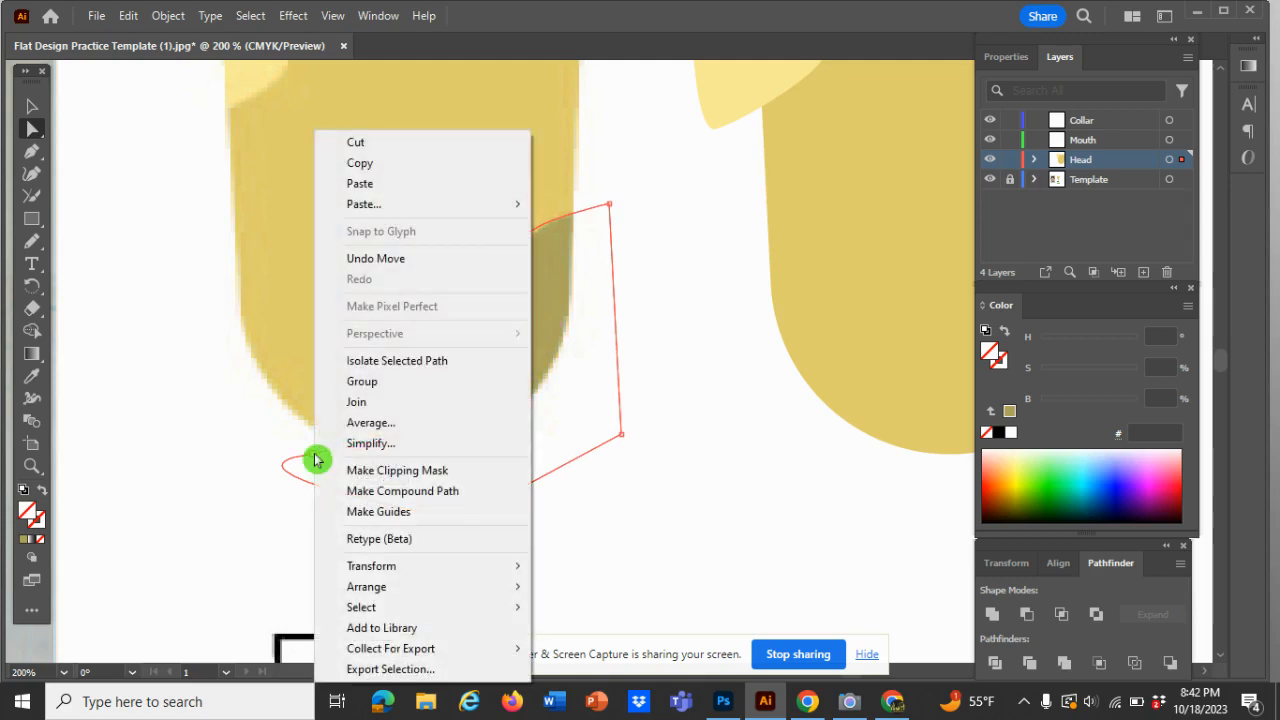
left_click(304, 455)
left_click(304, 455)
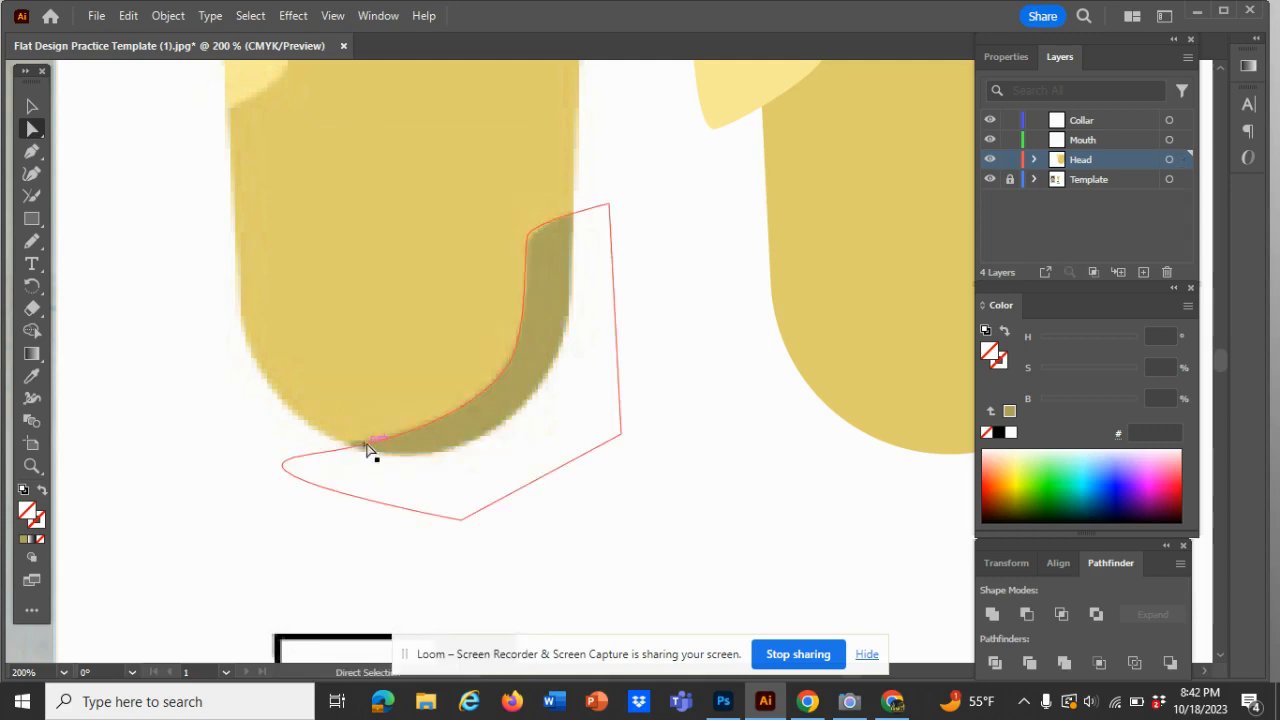
left_click_drag(317, 457, 313, 458)
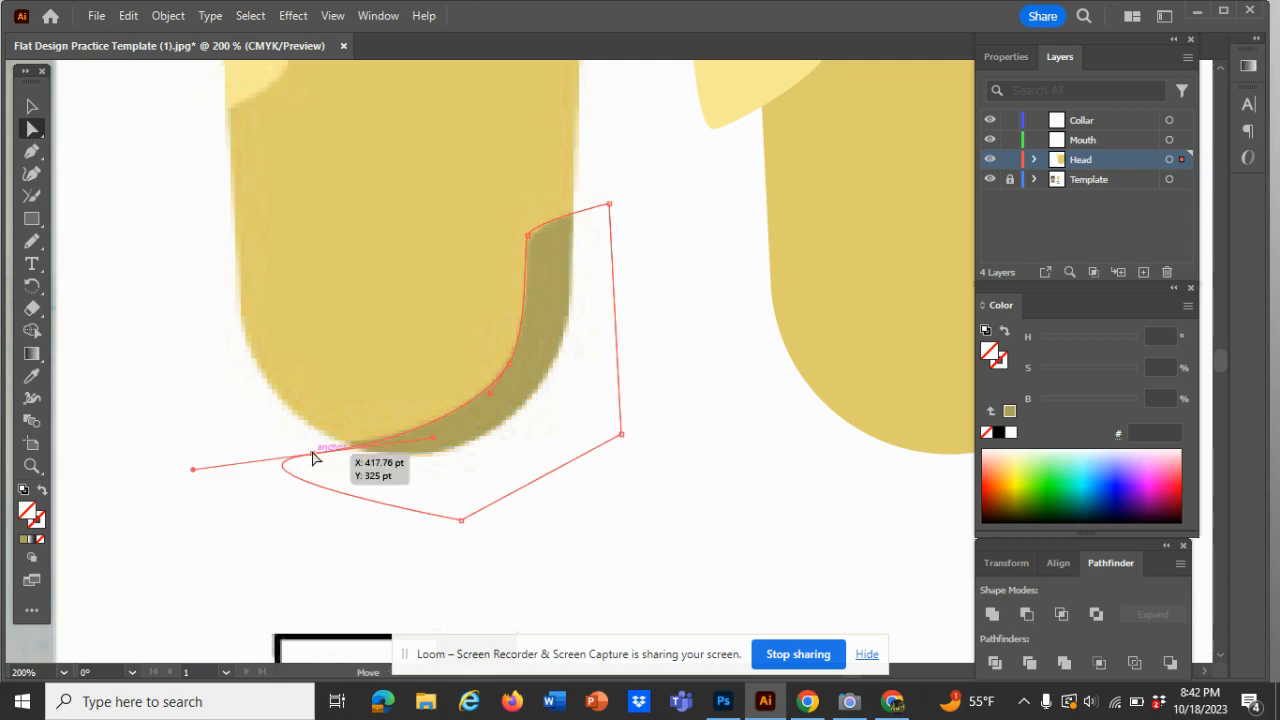
right_click(313, 458)
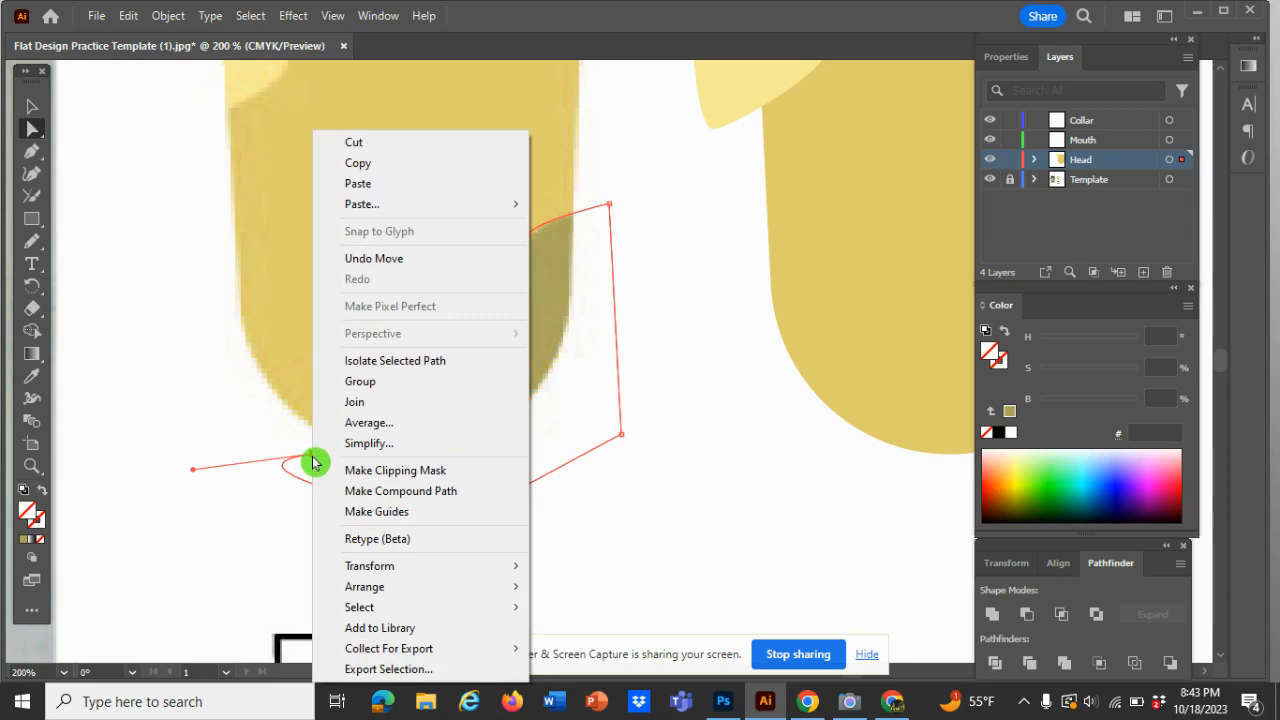
left_click(300, 450)
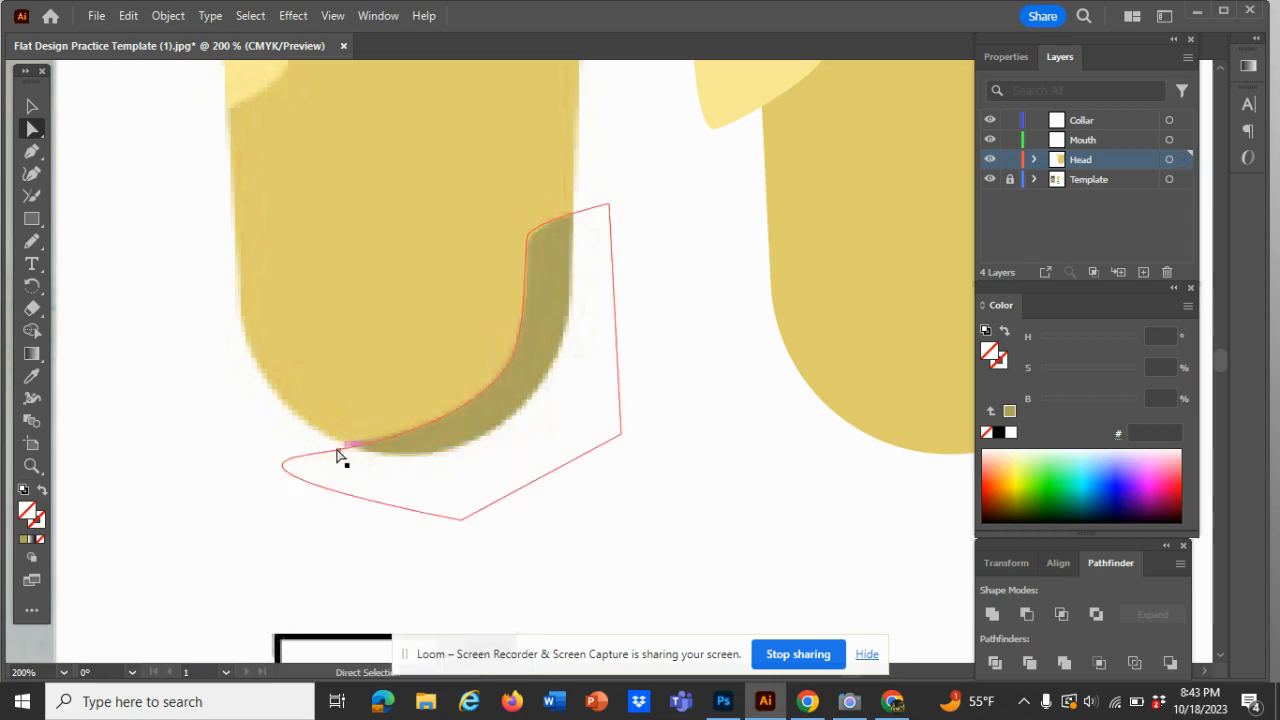
- Refine the shadow path by raising its lower-left anchor, levelling that anchor's handle, and shifting the upper inner corner anchor slightly right
left_click(332, 452)
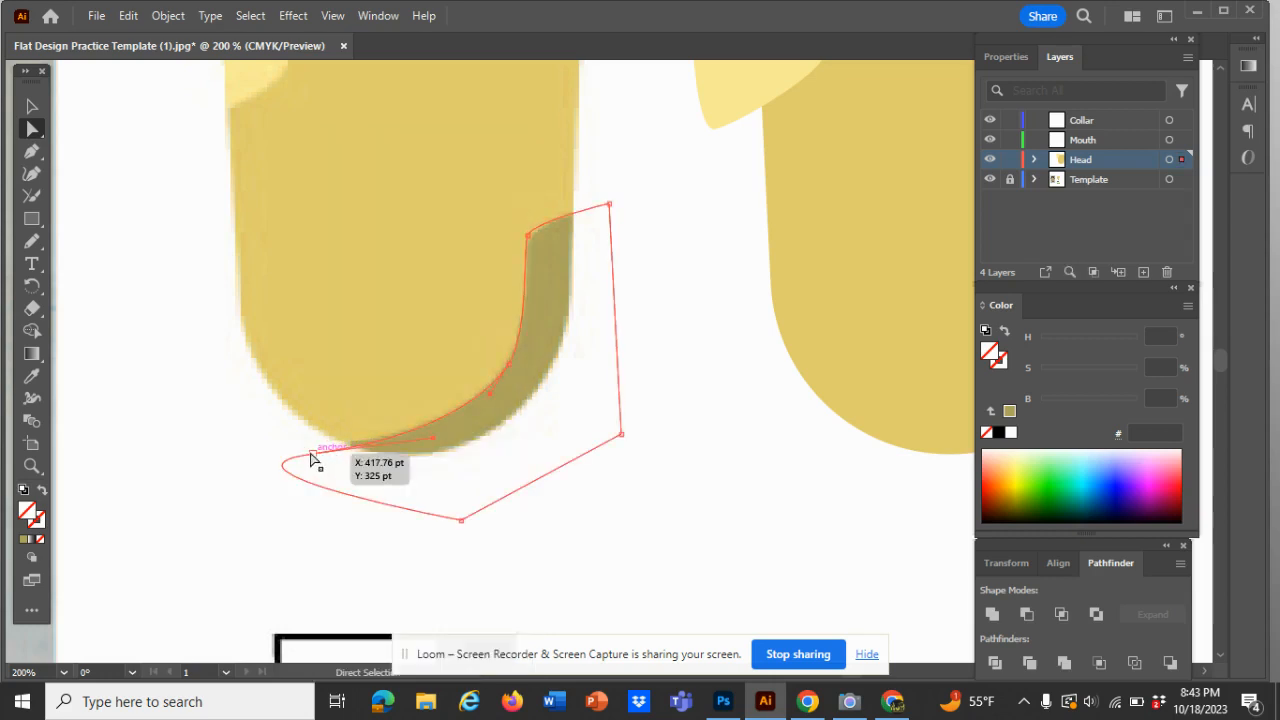
left_click(313, 456)
left_click(313, 458)
left_click_drag(313, 457, 305, 444)
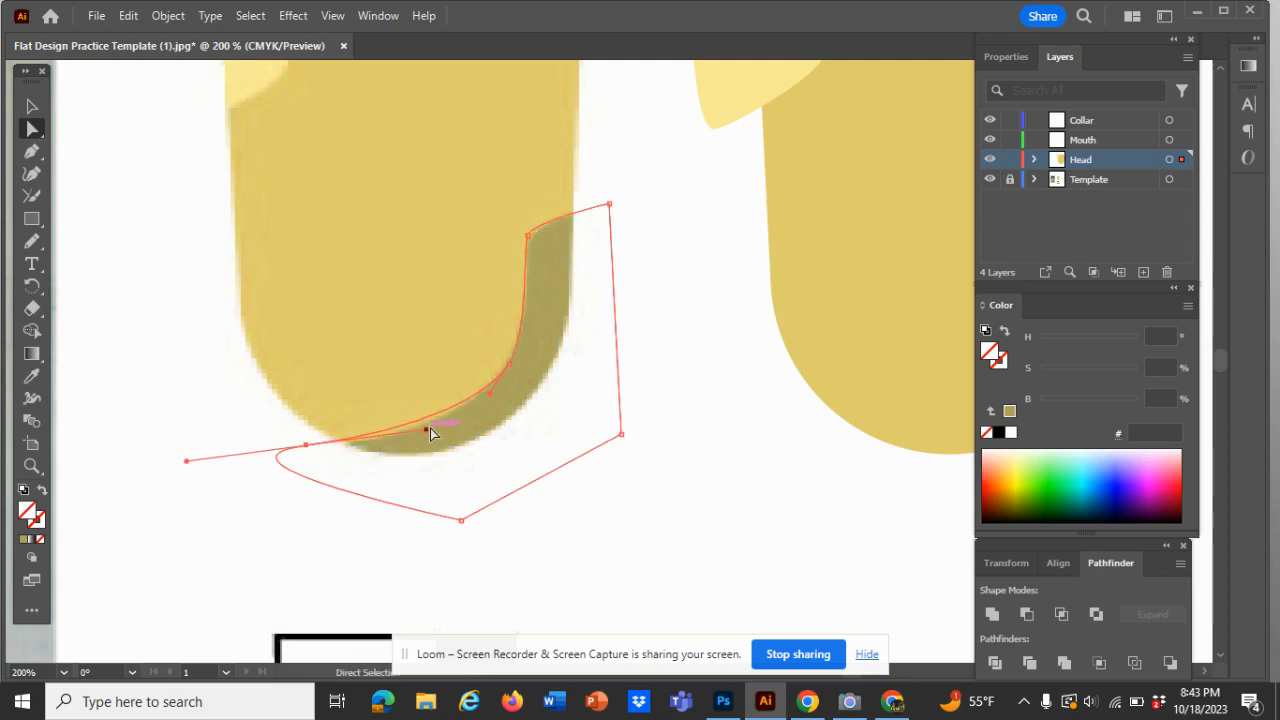
left_click_drag(425, 430, 439, 442)
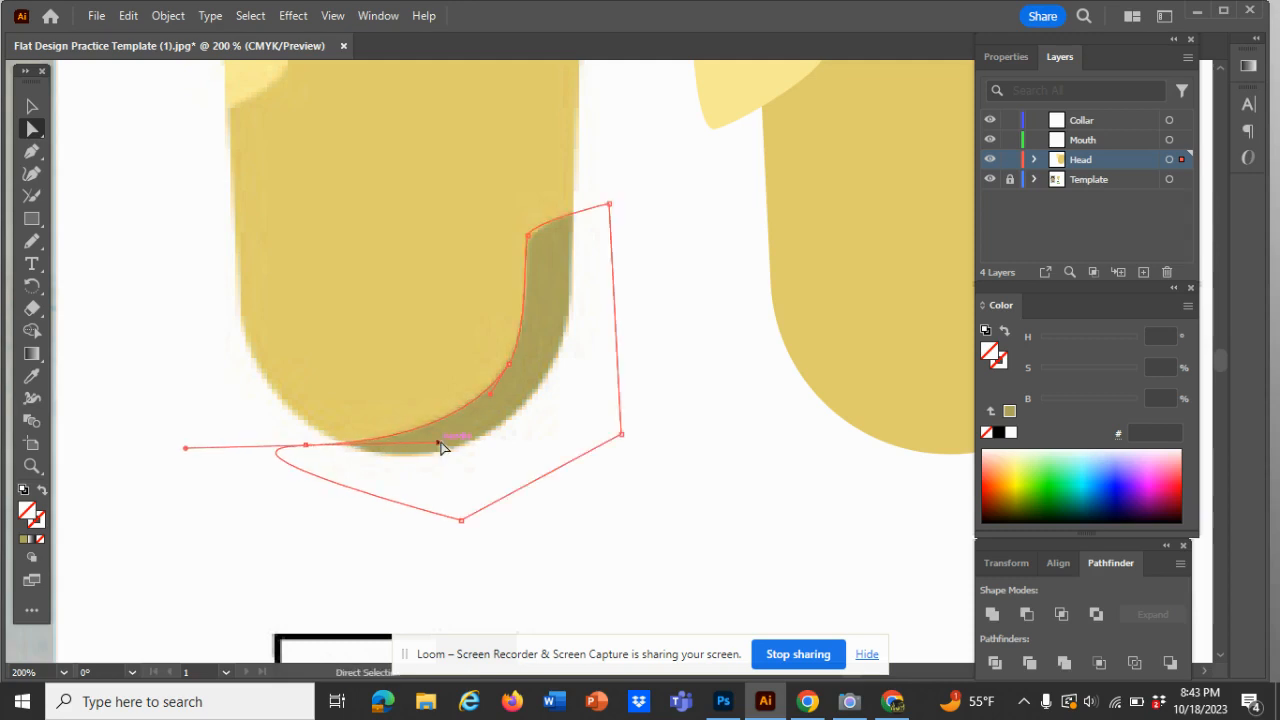
left_click_drag(530, 238, 532, 237)
left_click(532, 237)
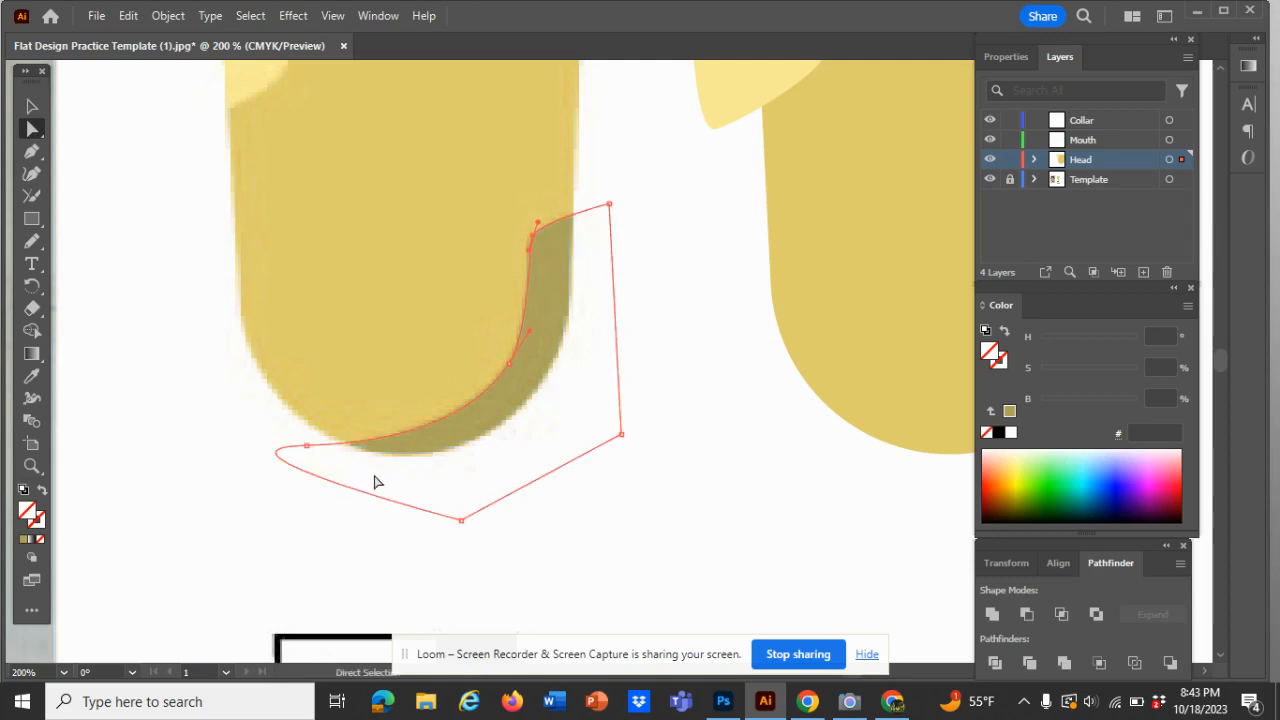
- Fill the shadow path with the olive shadow colour sampled from the example head using the Eyedropper
left_click(31, 376)
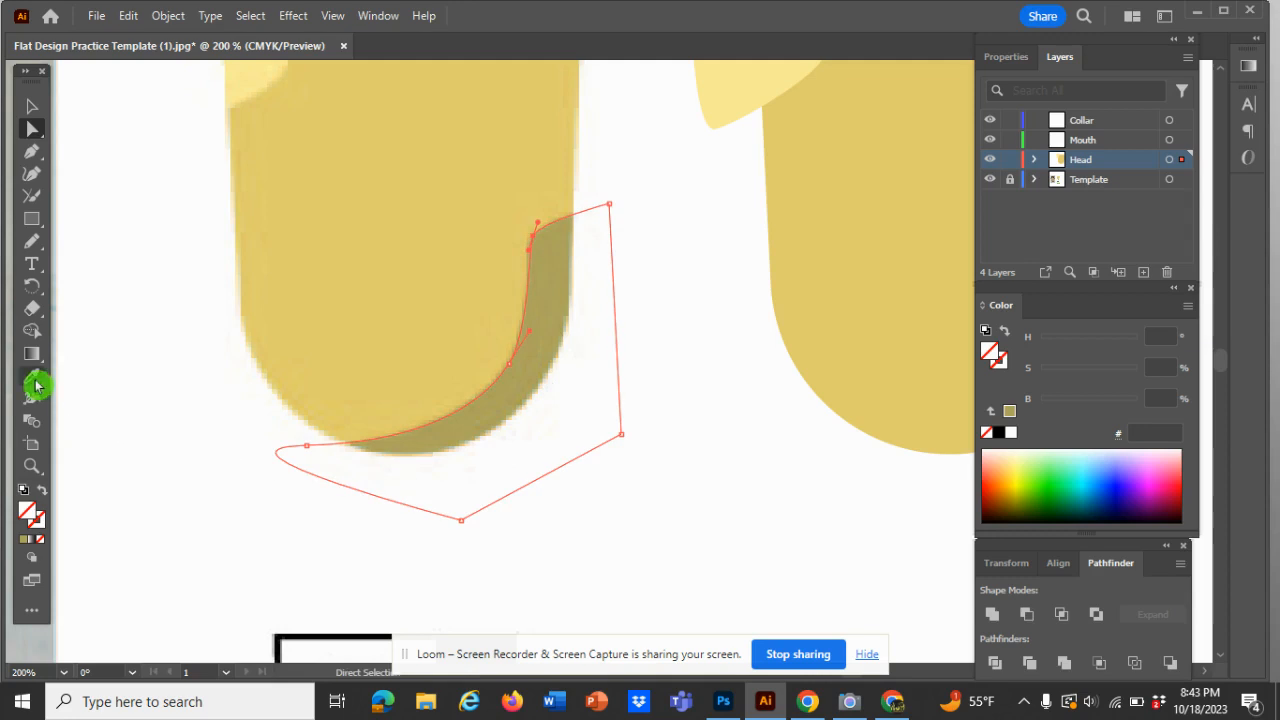
left_click(520, 384)
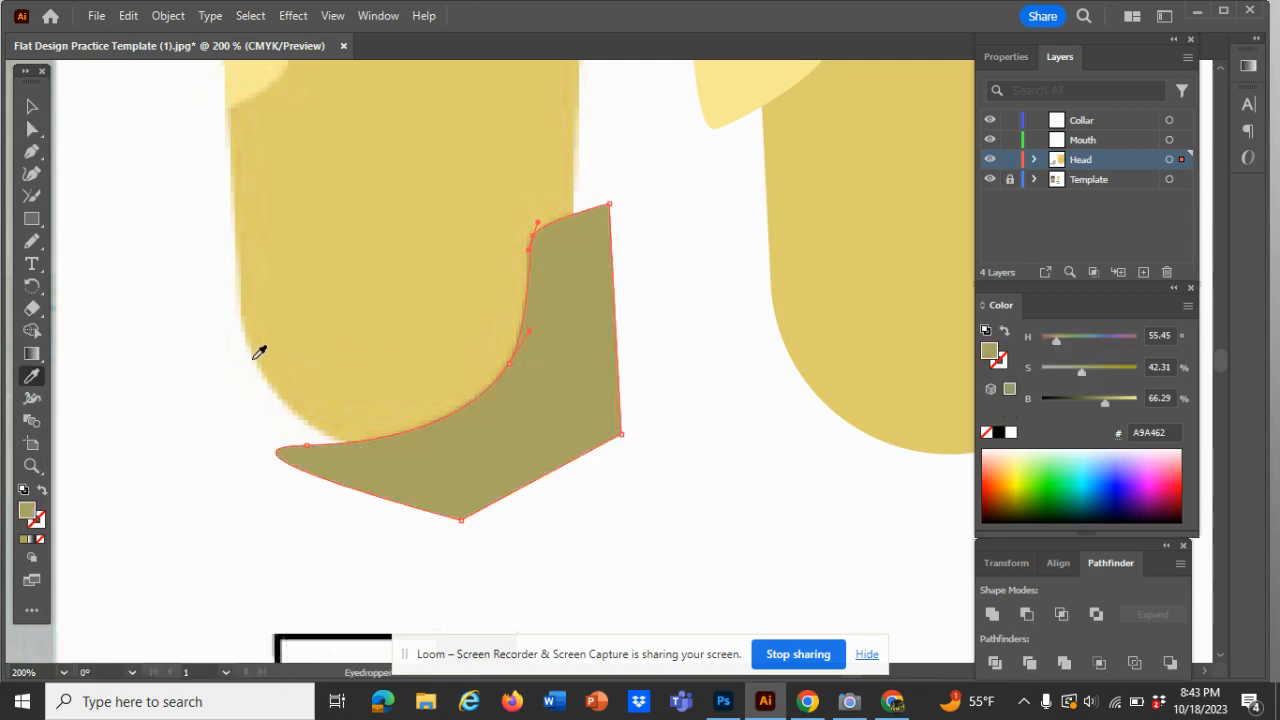
key("v")
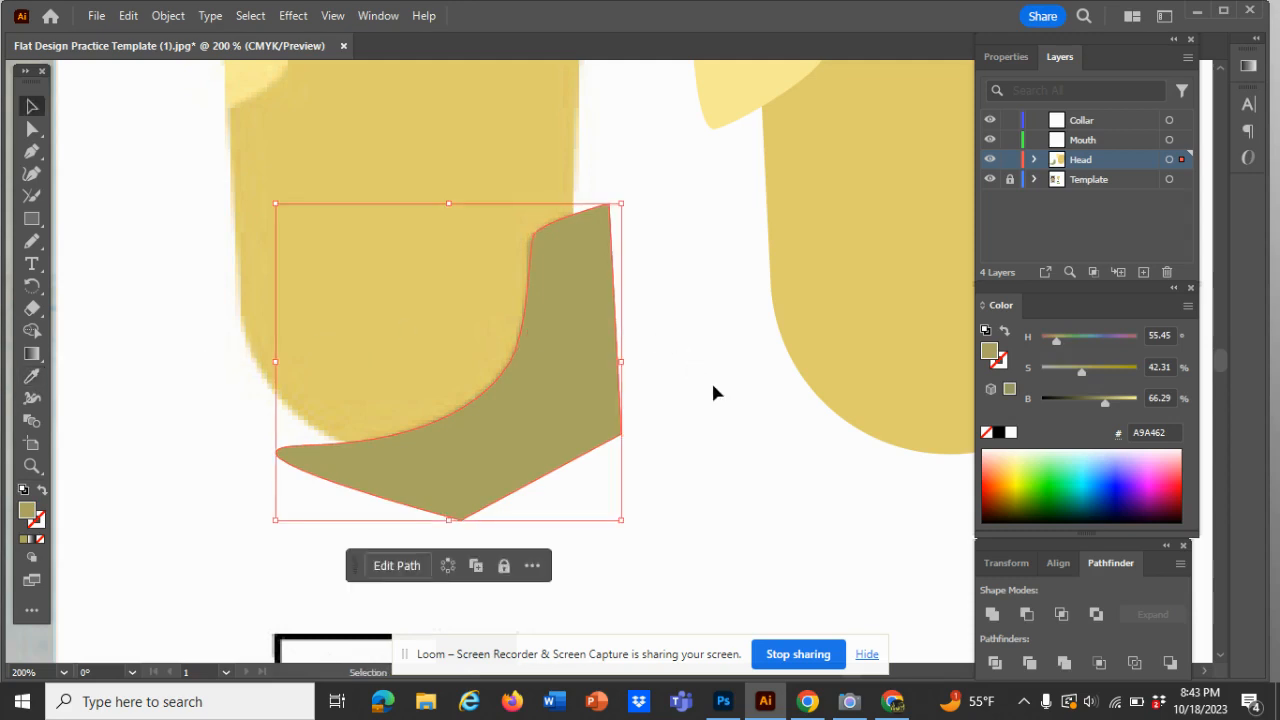
- Move the olive shadow shape from the example onto the lower right of the redrawn head
scroll(712, 387, "right", 5)
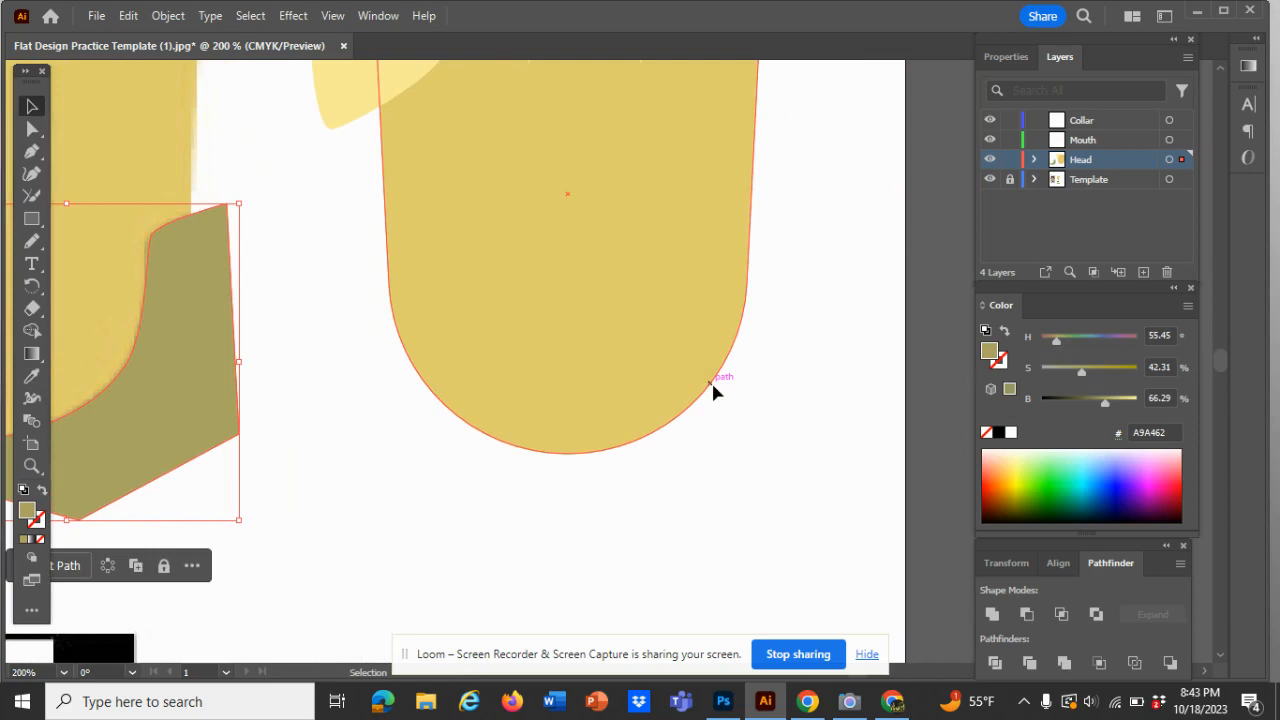
key("a")
key("v")
key("ctrl+minus")
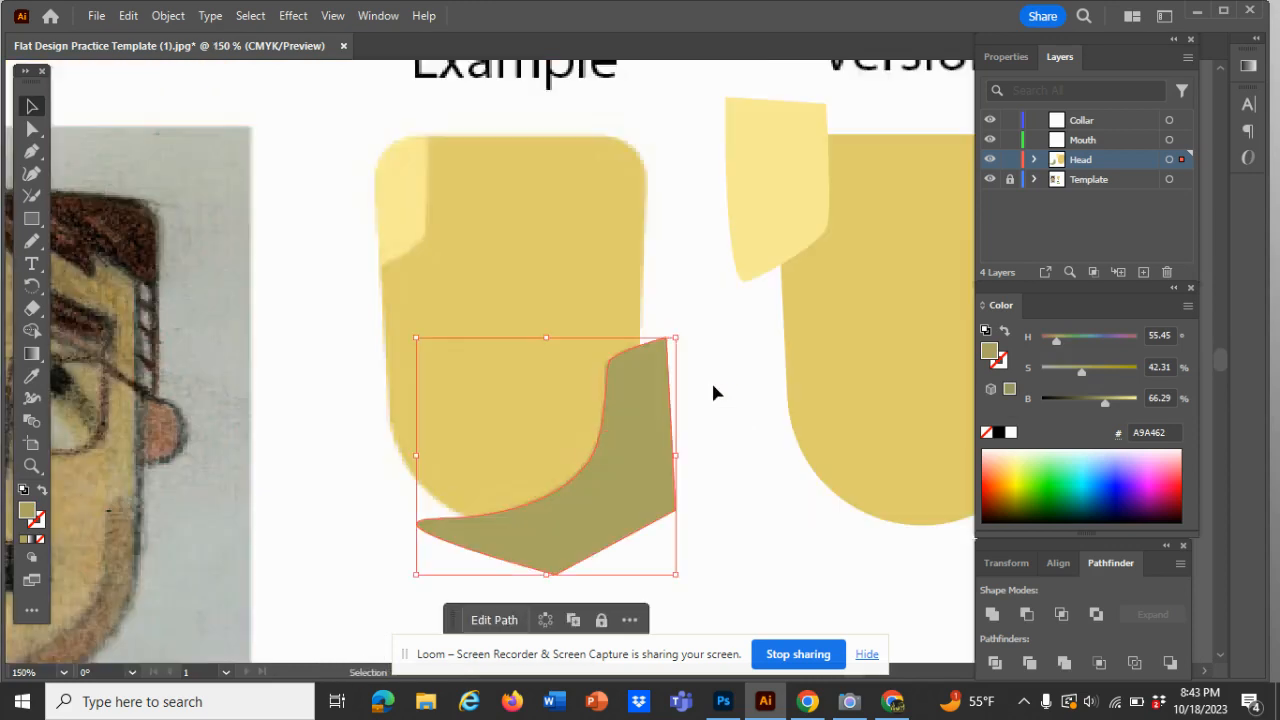
scroll(713, 392, "down", 3)
scroll(713, 393, "right", 3)
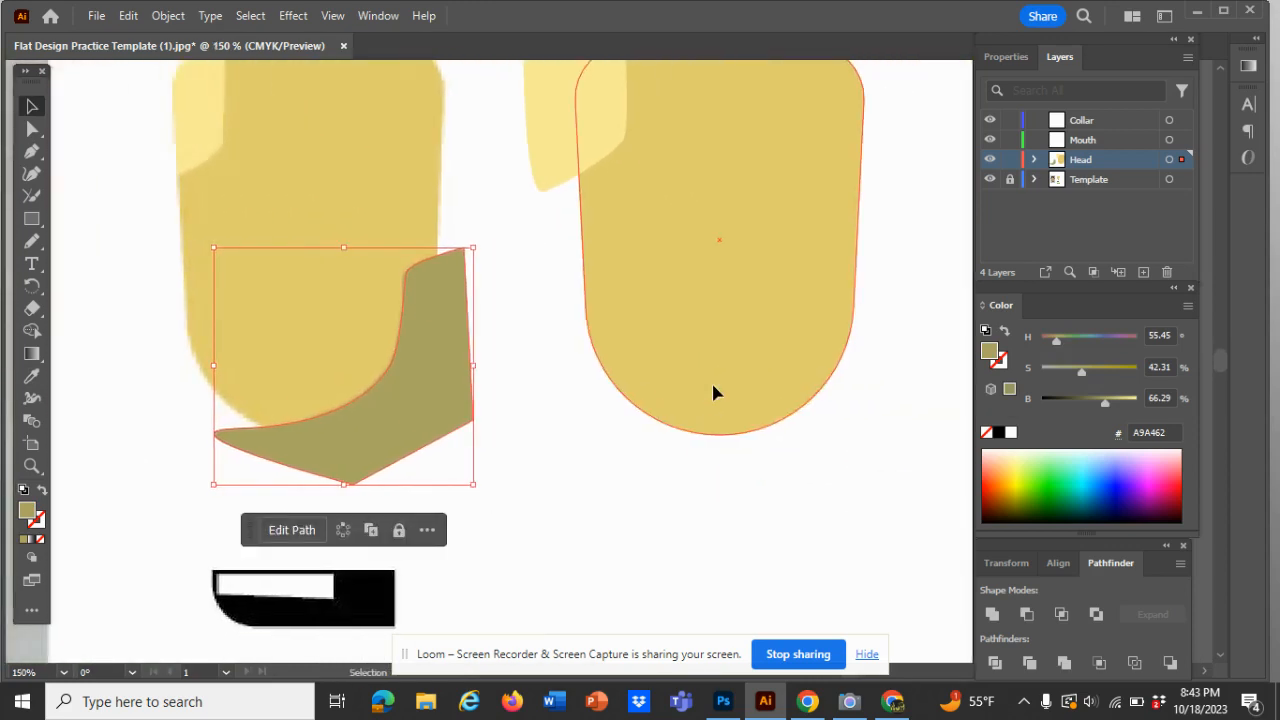
left_click_drag(430, 407, 845, 394)
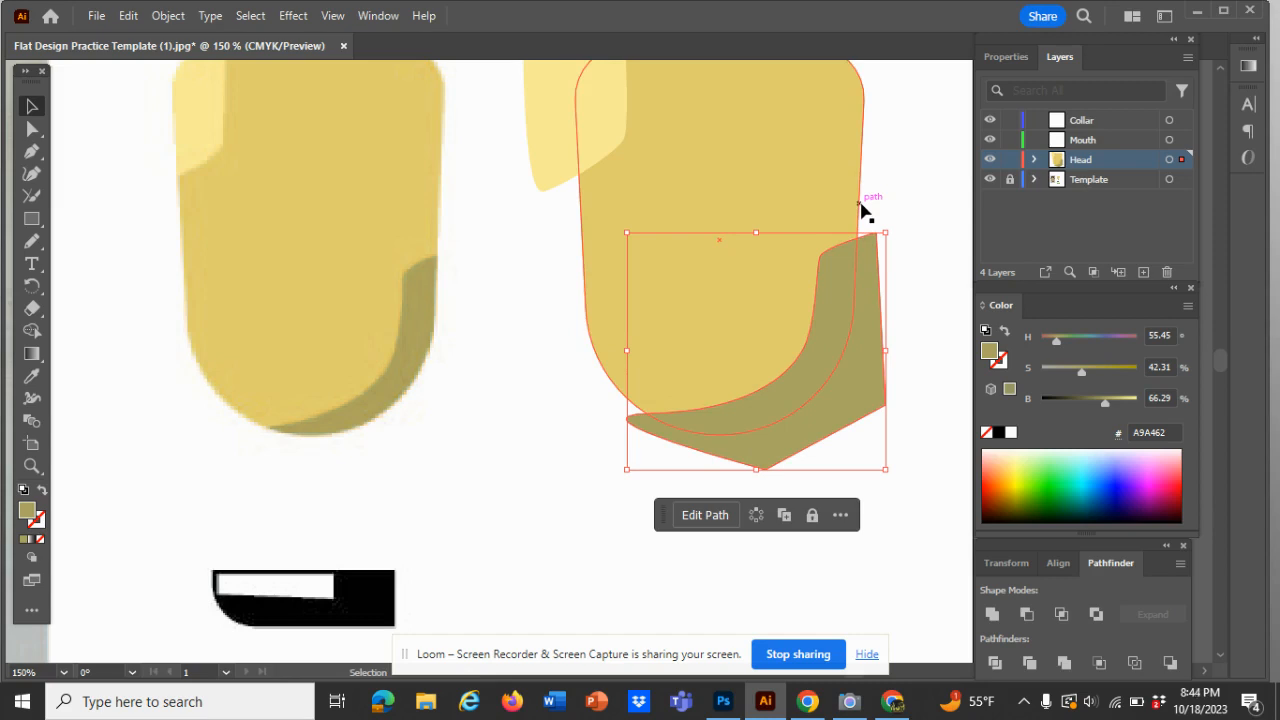
- Nudge the shadow shape in small increments until its overlap with the redrawn head matches the example's chin shadow
key("Right")
key("Right")
key("Right")
key("Right")
key("Right")
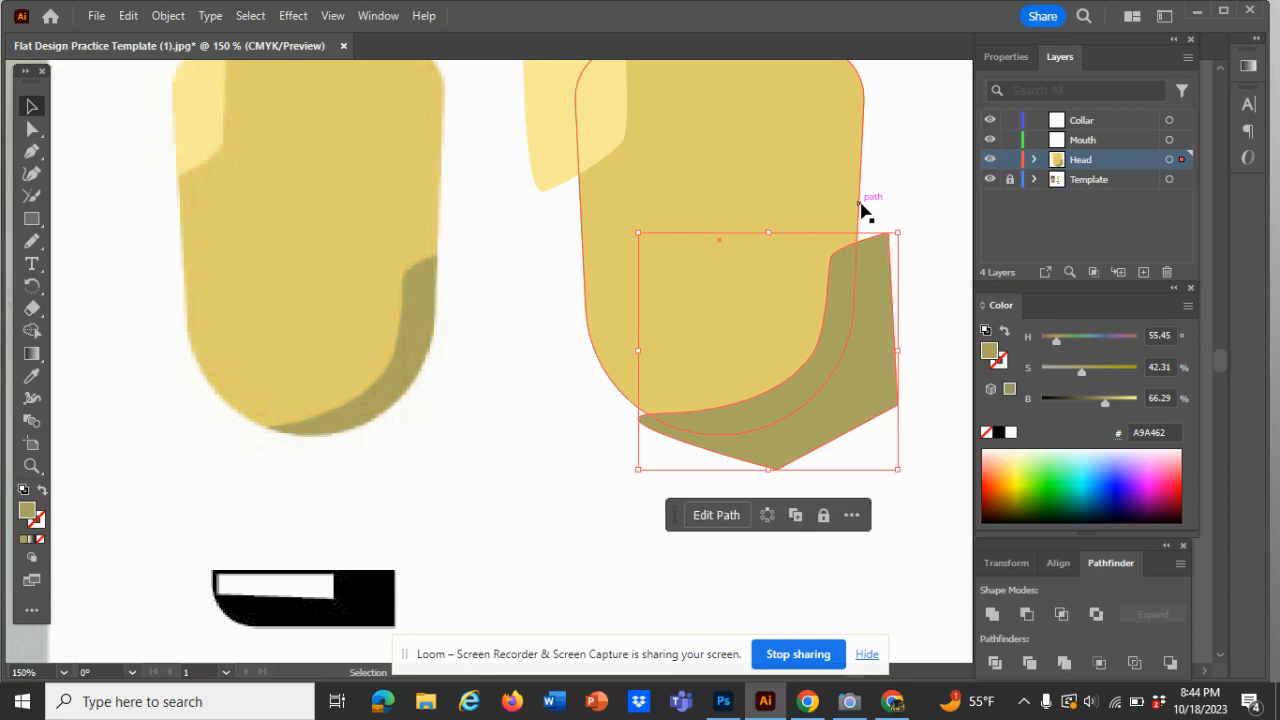
key("Left")
key("Left")
key("Left")
key("Left")
key("Left")
key("Left")
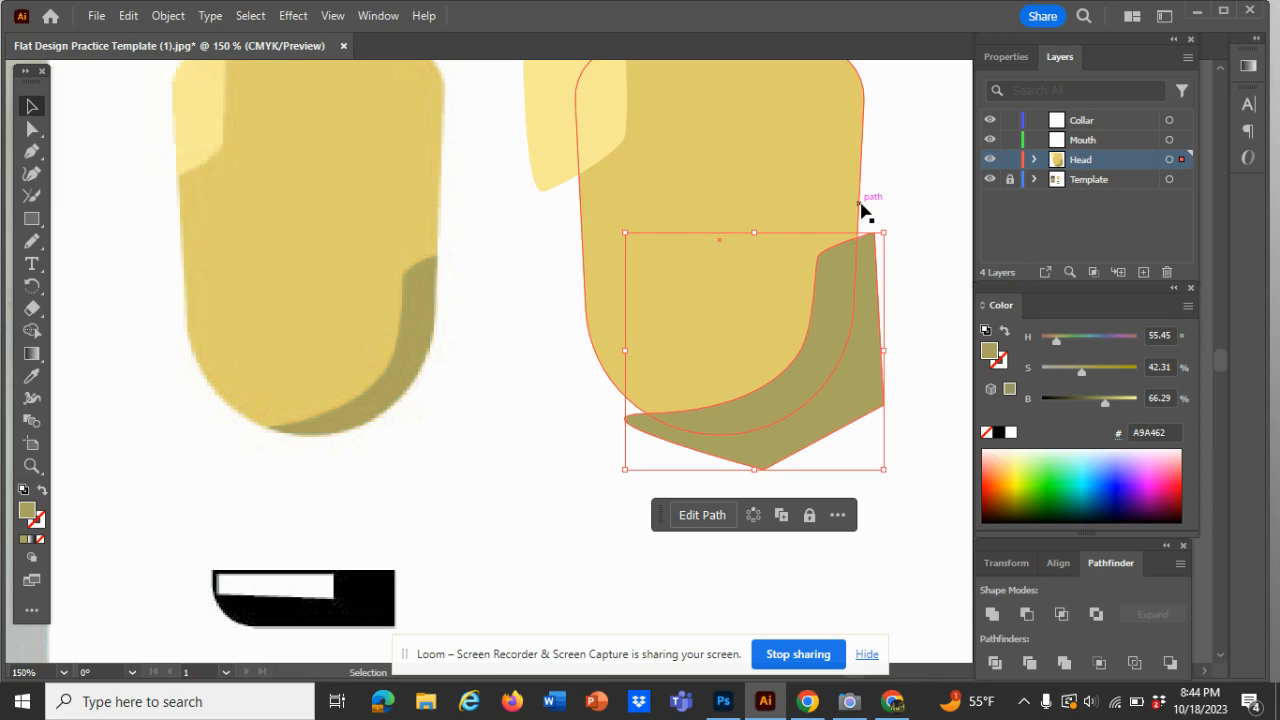
key("Down")
key("Down")
key("Down")
key("Down")
key("Down")
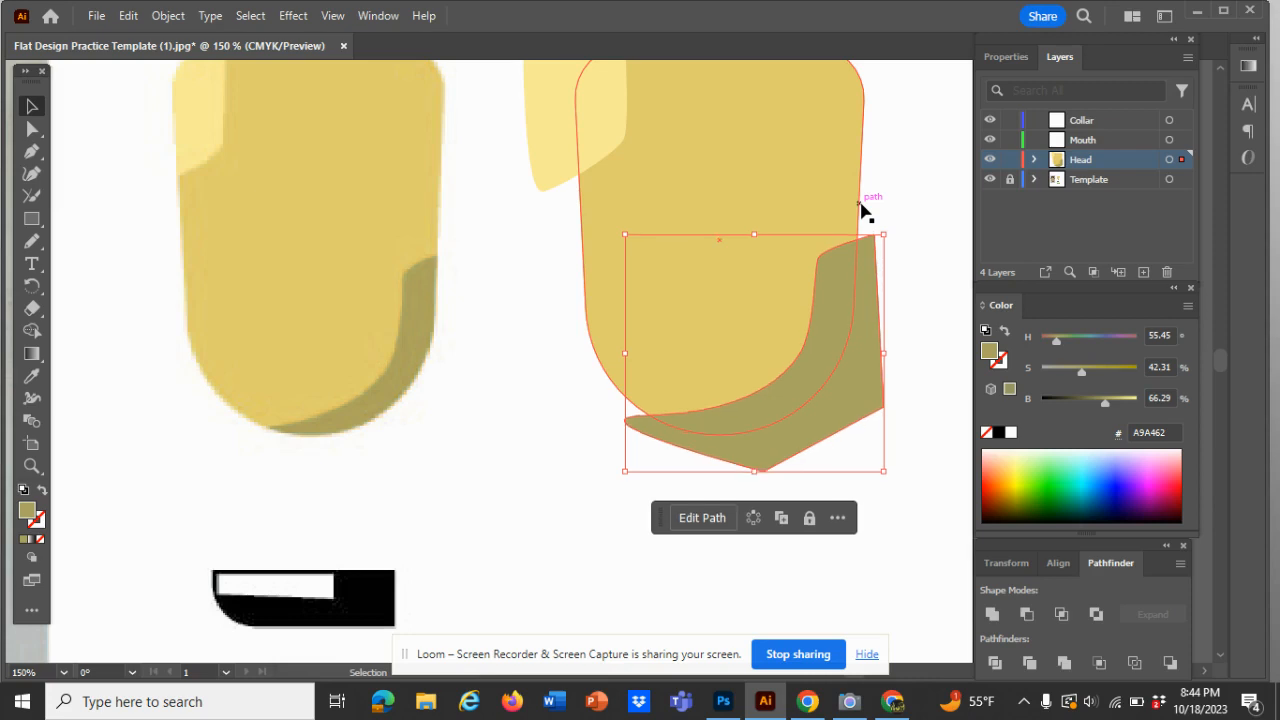
key("Up")
key("Up")
key("Up")
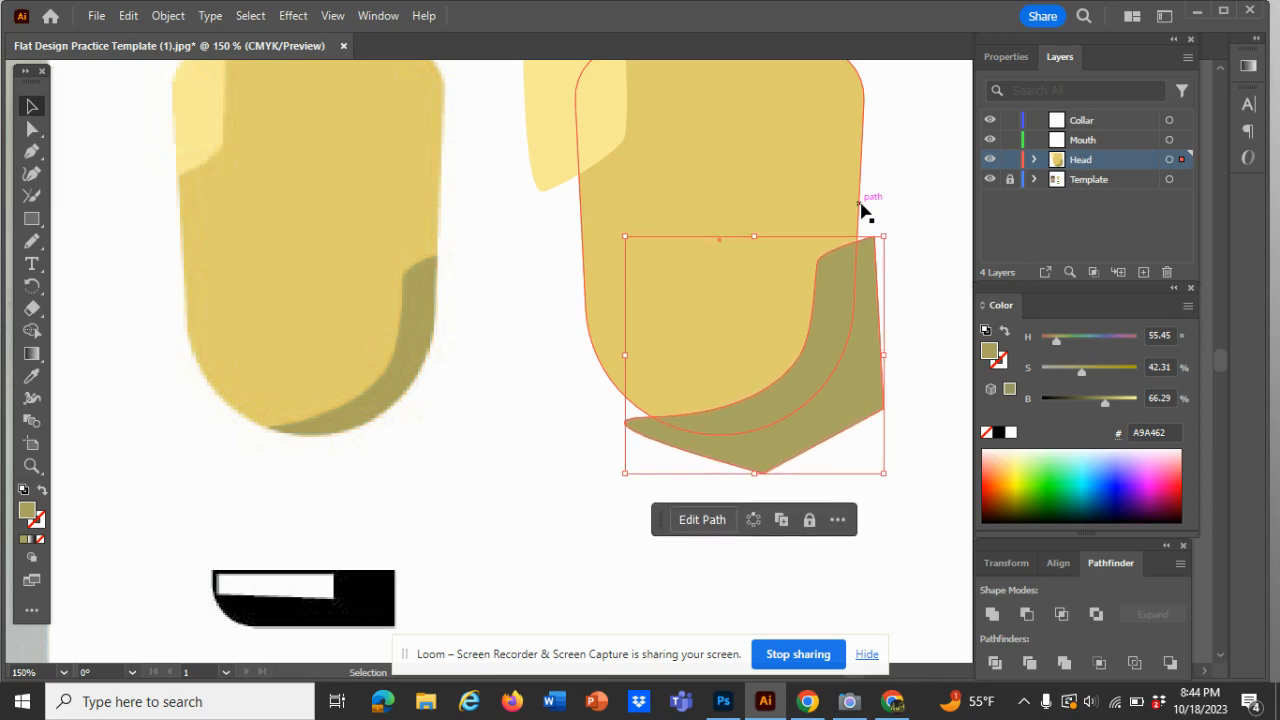
key("Right")
key("Right")
key("Right")
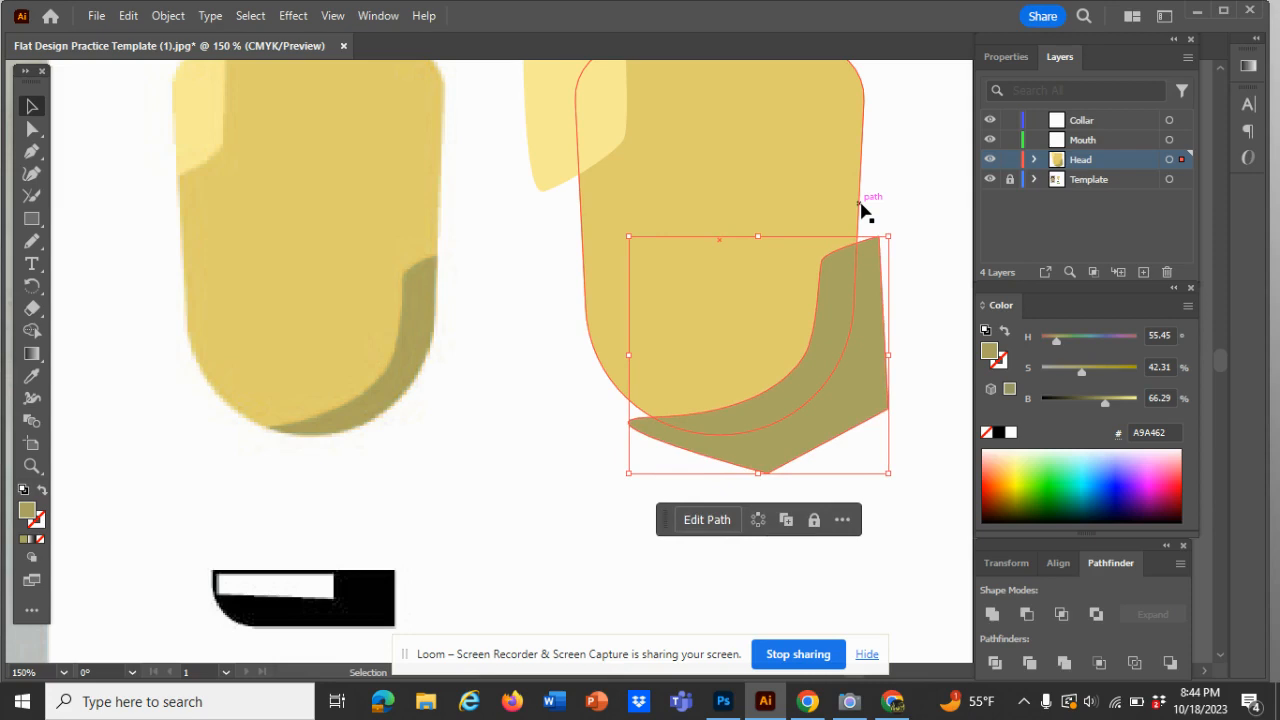
key("Down")
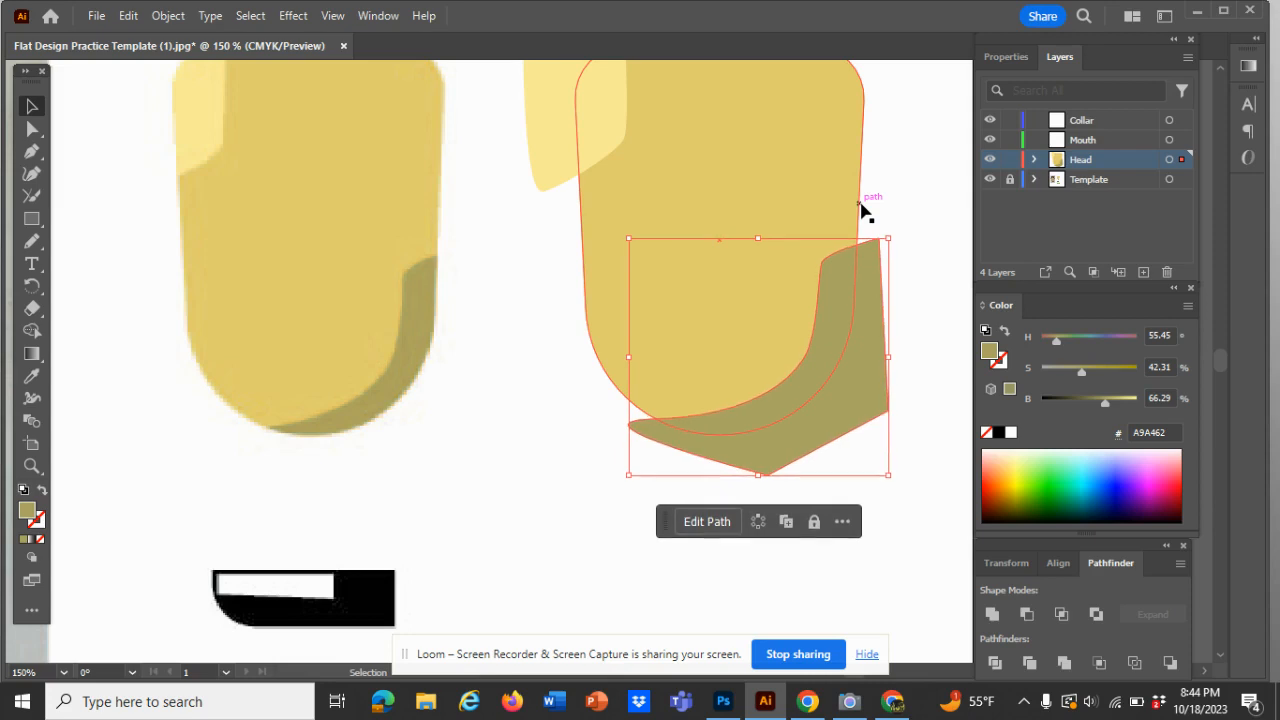
- Fine-tune the olive shadow shape's position by nudging it slightly down and left over the redrawn head, and deselect it
key("Right")
key("Left")
key("Down")
key("Left")
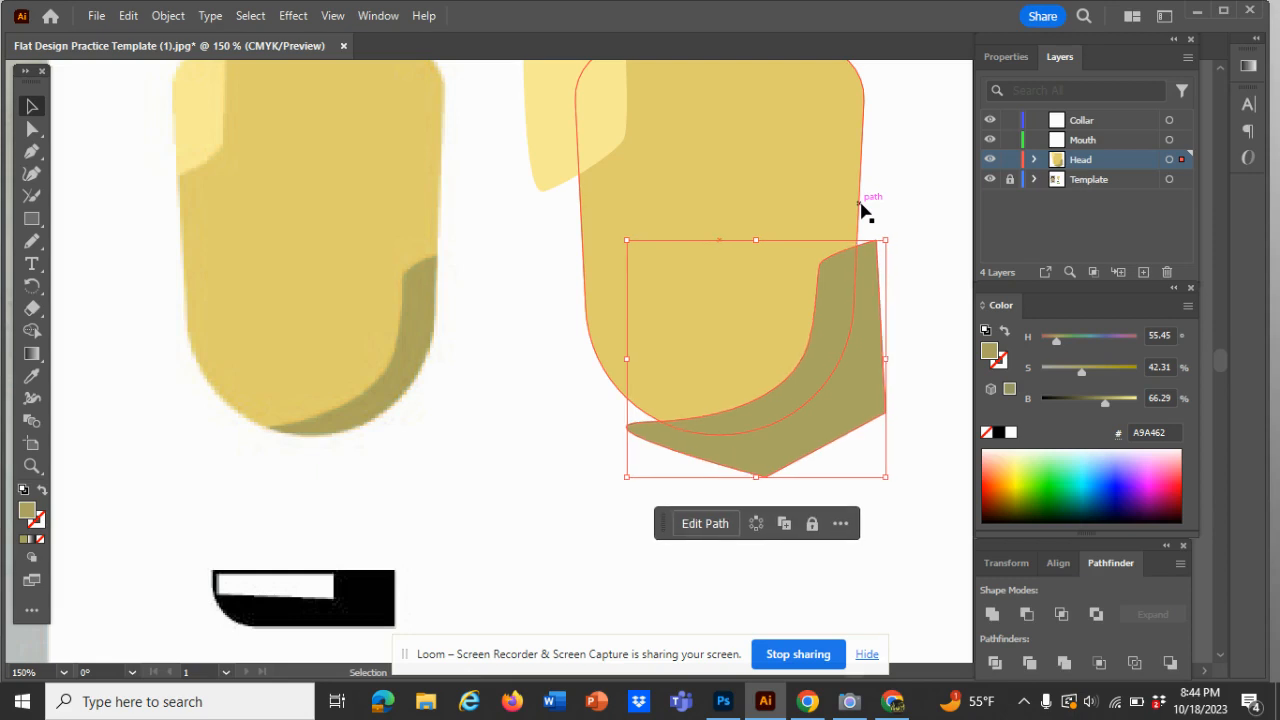
key("Down")
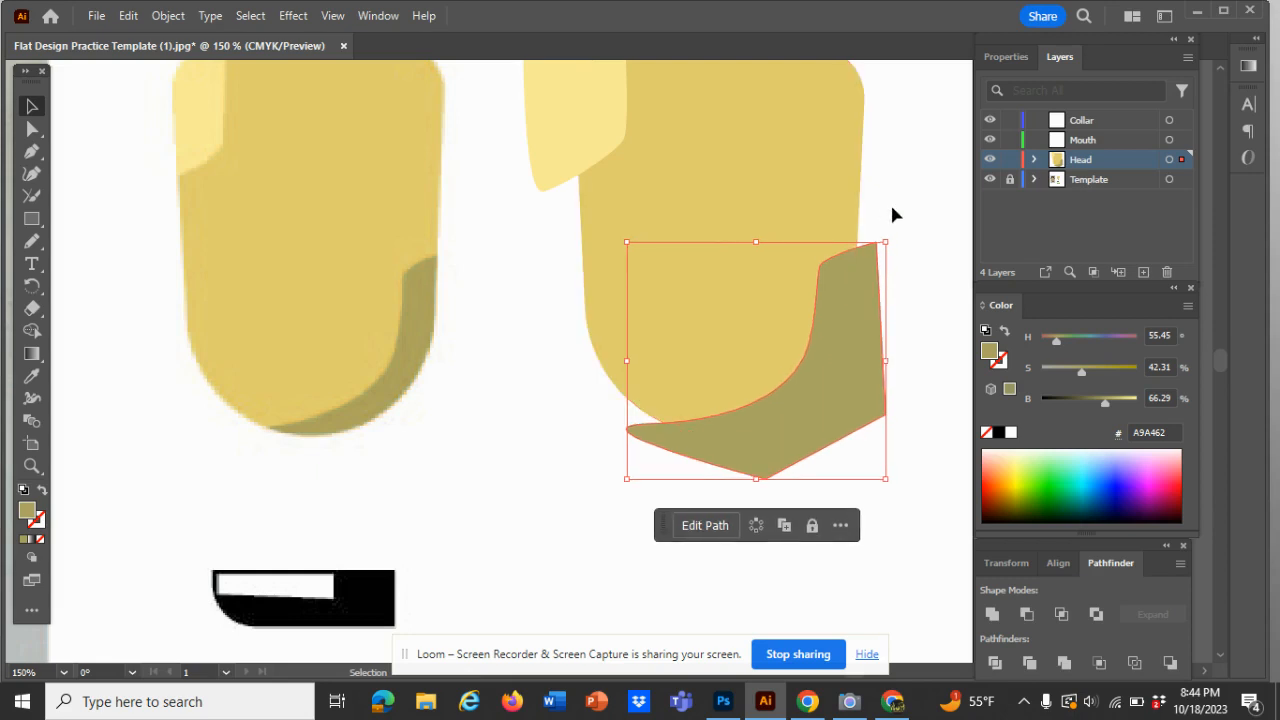
left_click(908, 190)
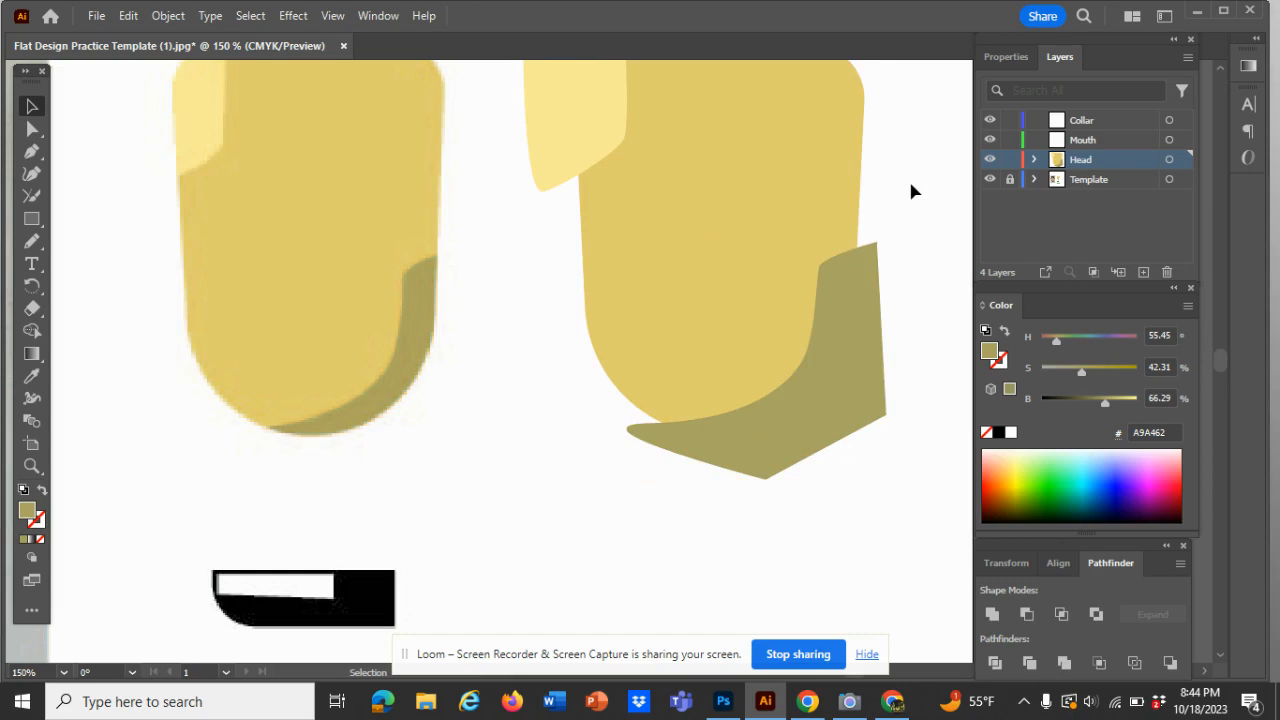
- Divide the overlapping head, highlight and shadow shapes of the redrawn version with the Pathfinder Divide operation
scroll(910, 191, "up", 3)
scroll(910, 191, "down", 2)
scroll(910, 191, "down", 1)
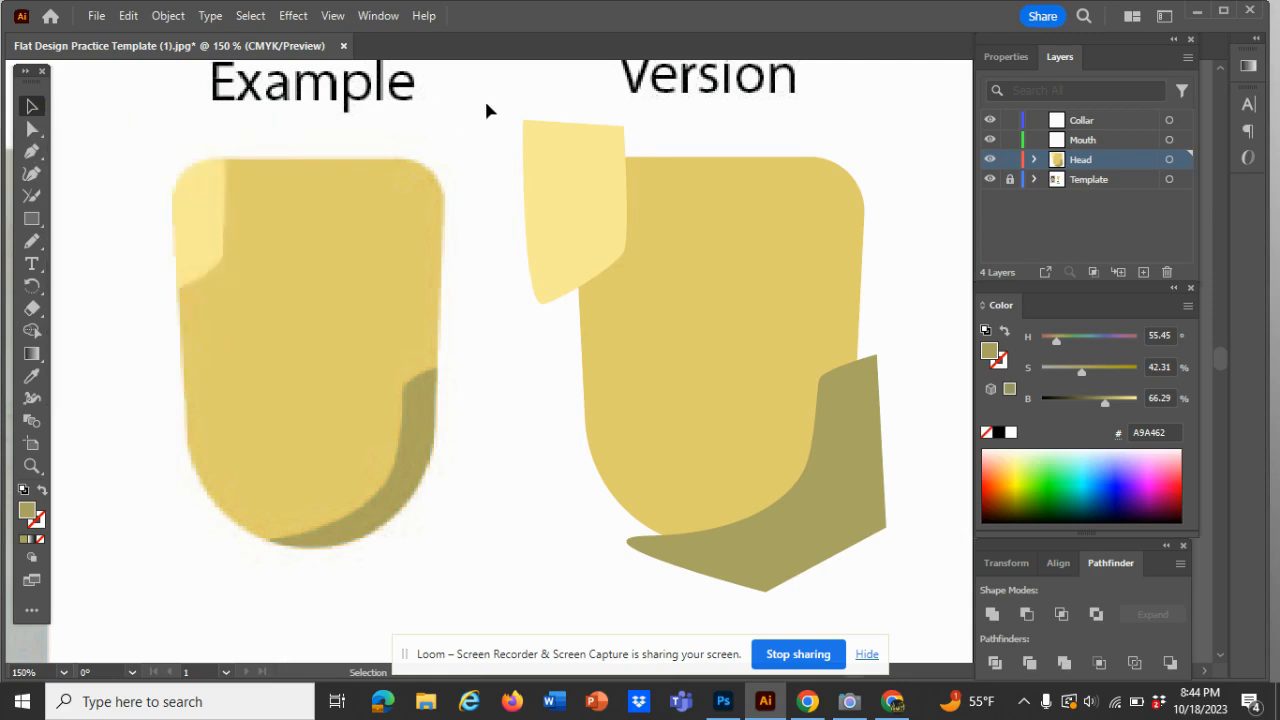
left_click_drag(487, 104, 892, 390)
left_click_drag(906, 454, 906, 586)
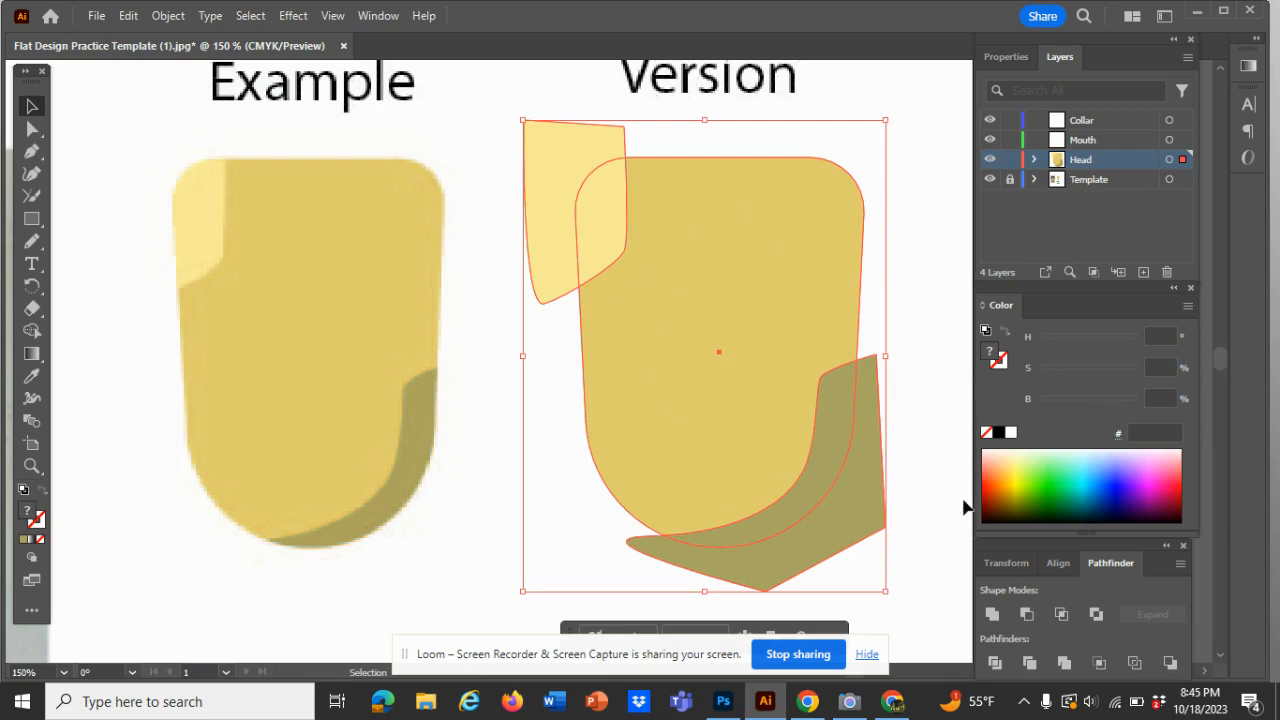
left_click(1005, 594)
left_click(994, 665)
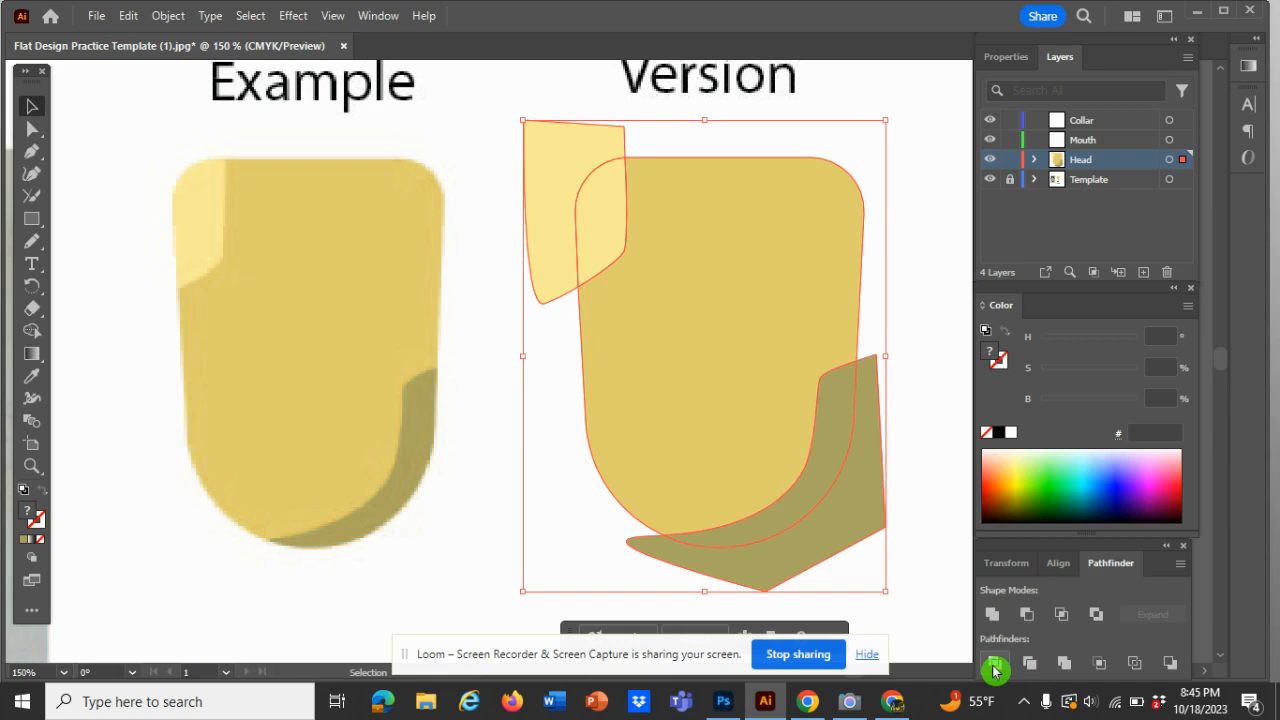
- Ungroup the divided head pieces and clear the selection
left_click(450, 653)
left_click_drag(686, 663, 322, 631)
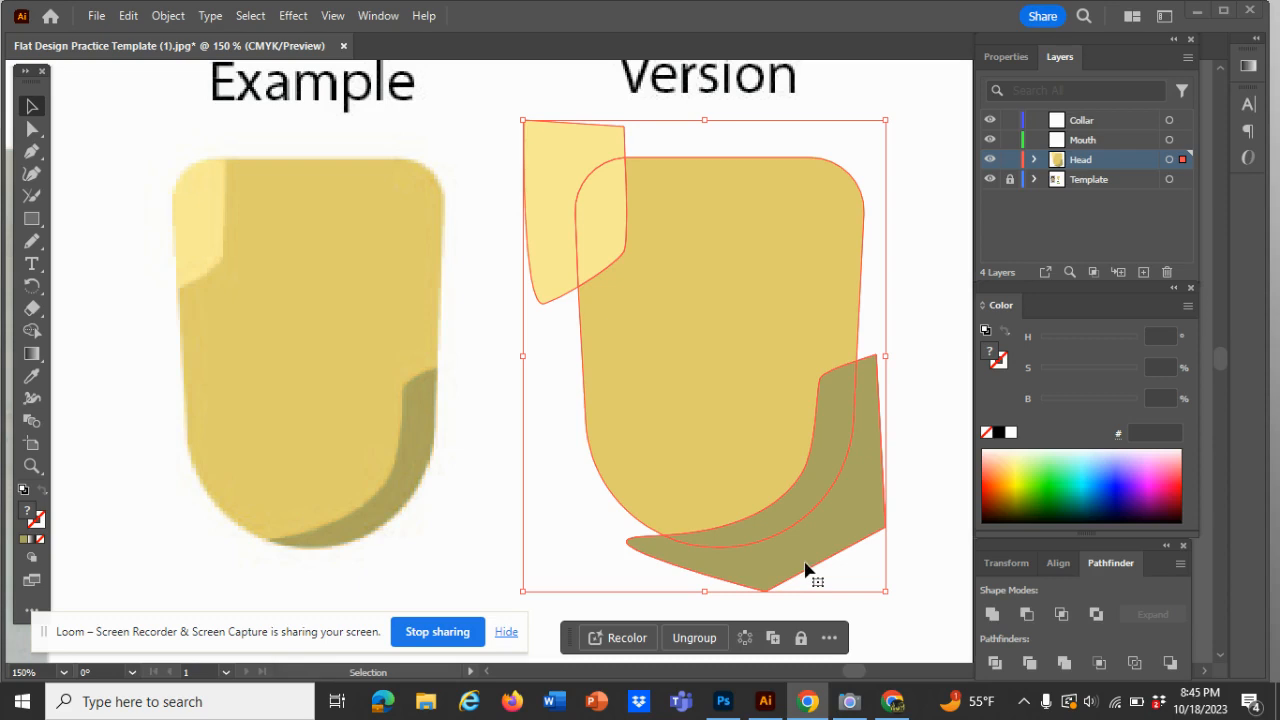
left_click(693, 638)
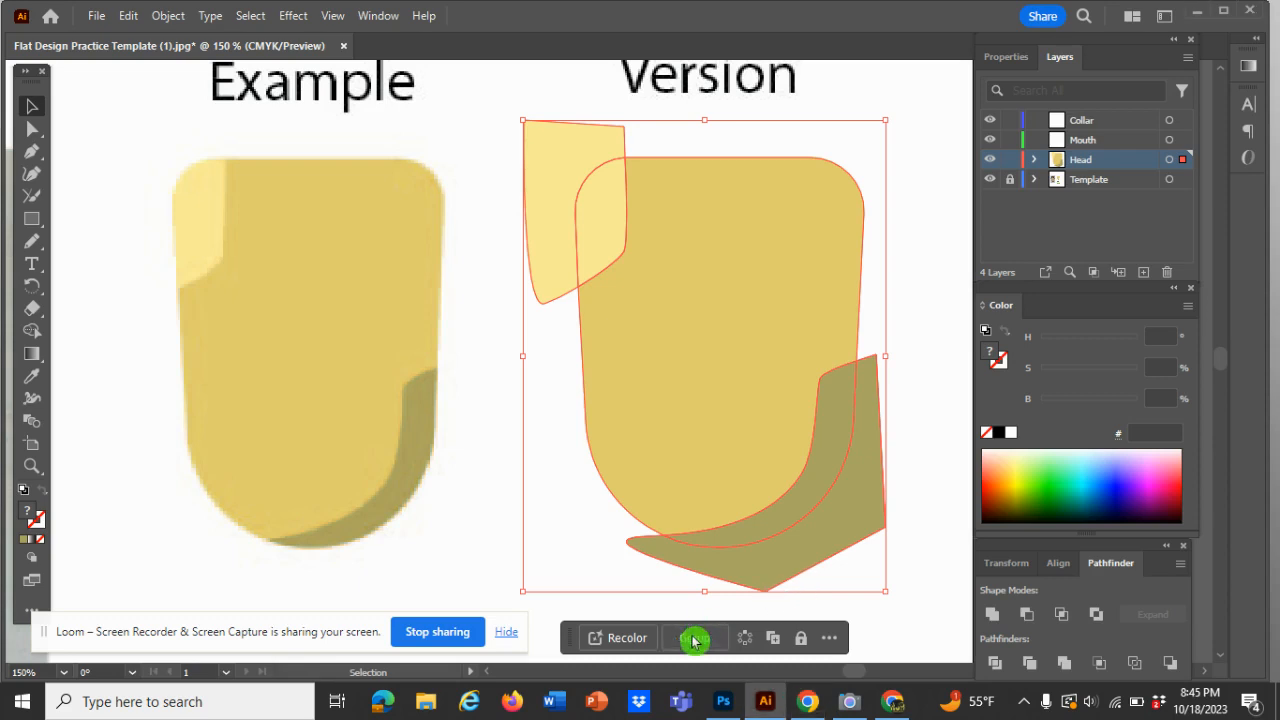
left_click(910, 506)
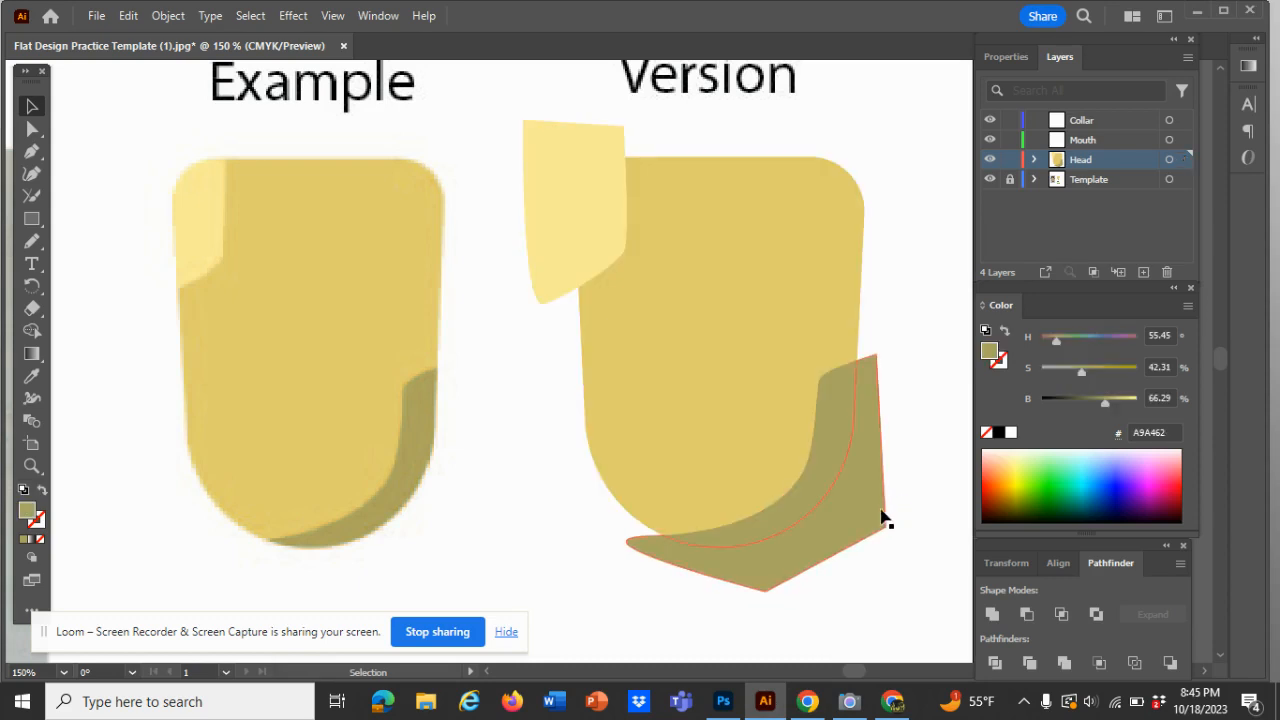
- Delete the shadow and highlight pieces that extend outside the redrawn head, and lock the Head layer
left_click(870, 517)
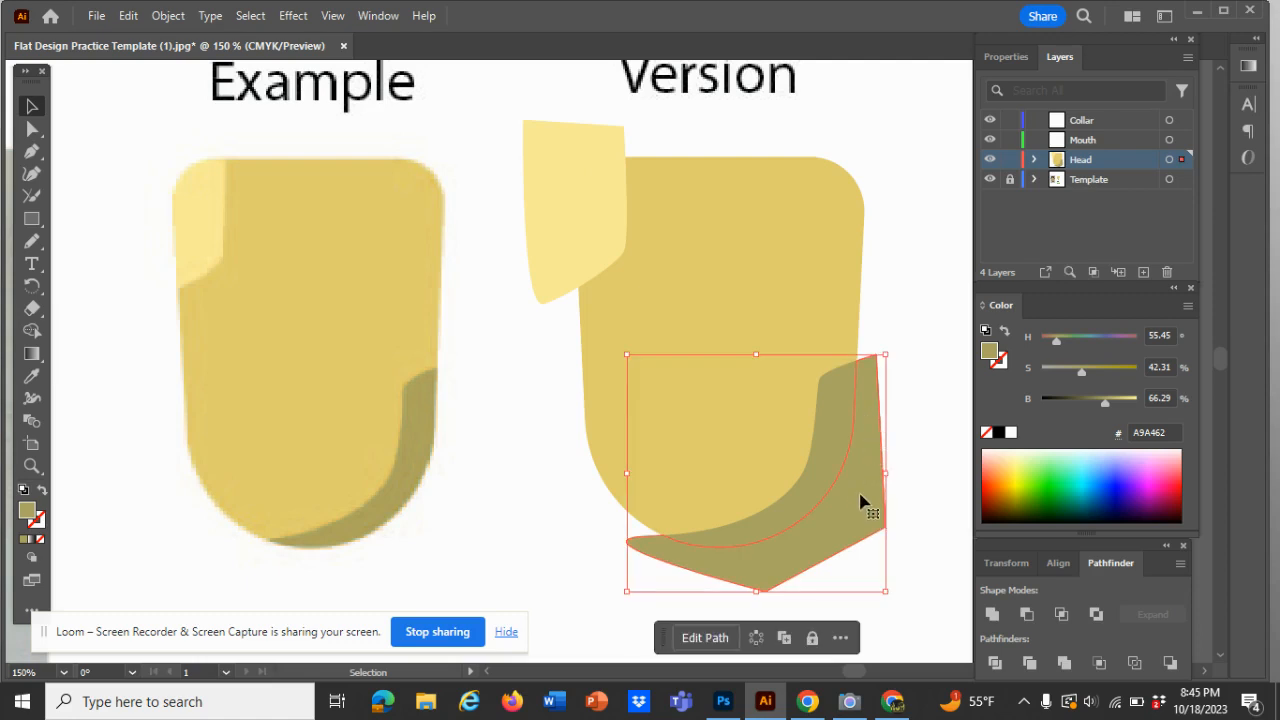
key("Delete")
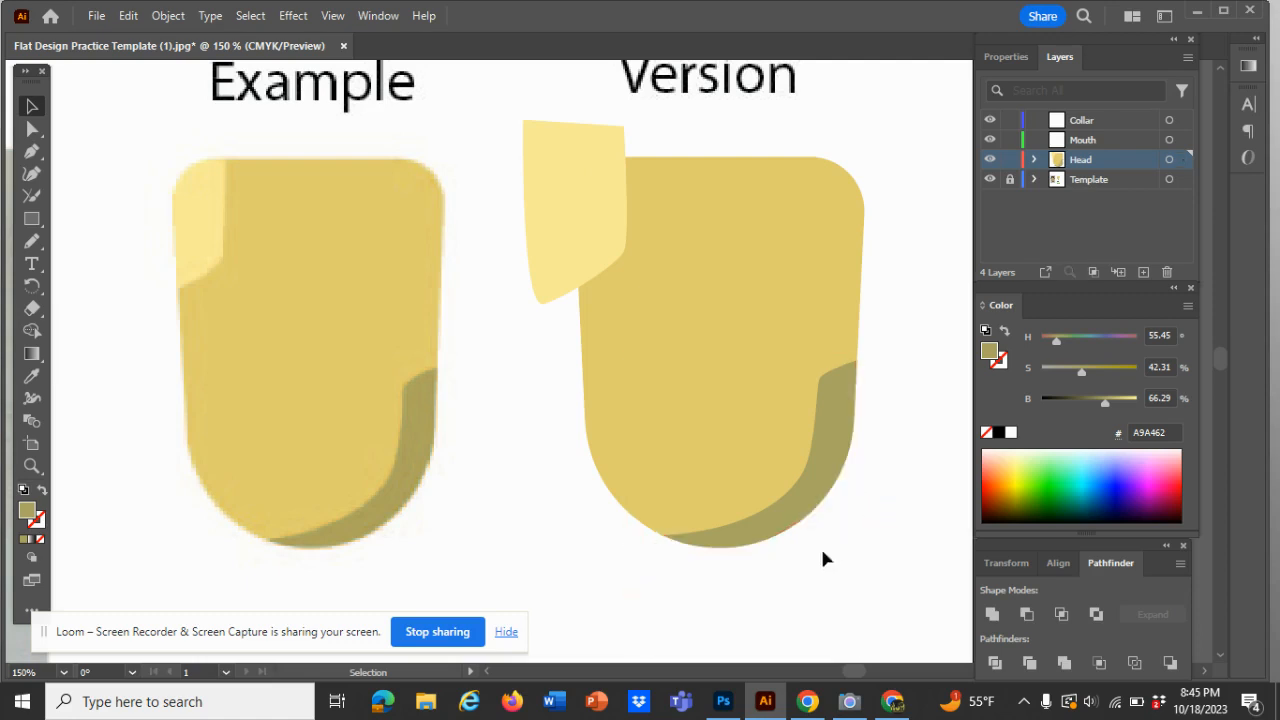
left_click(556, 290)
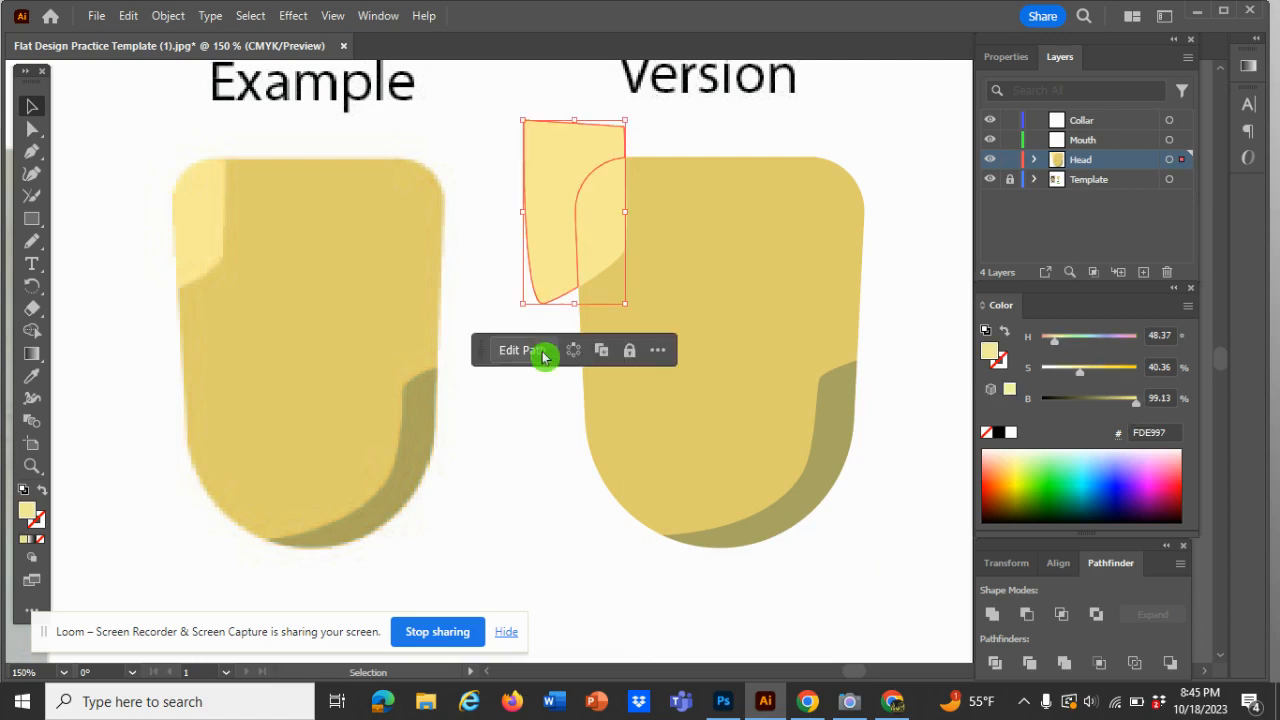
key("Delete")
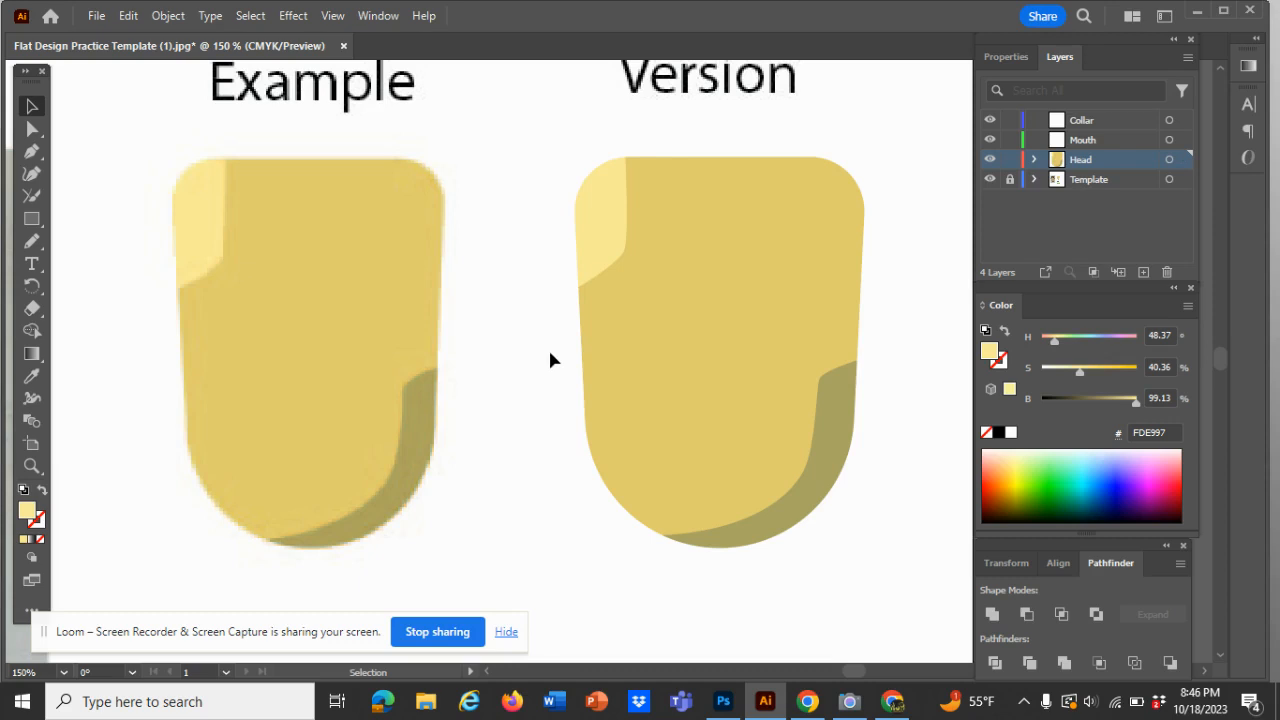
left_click(1011, 161)
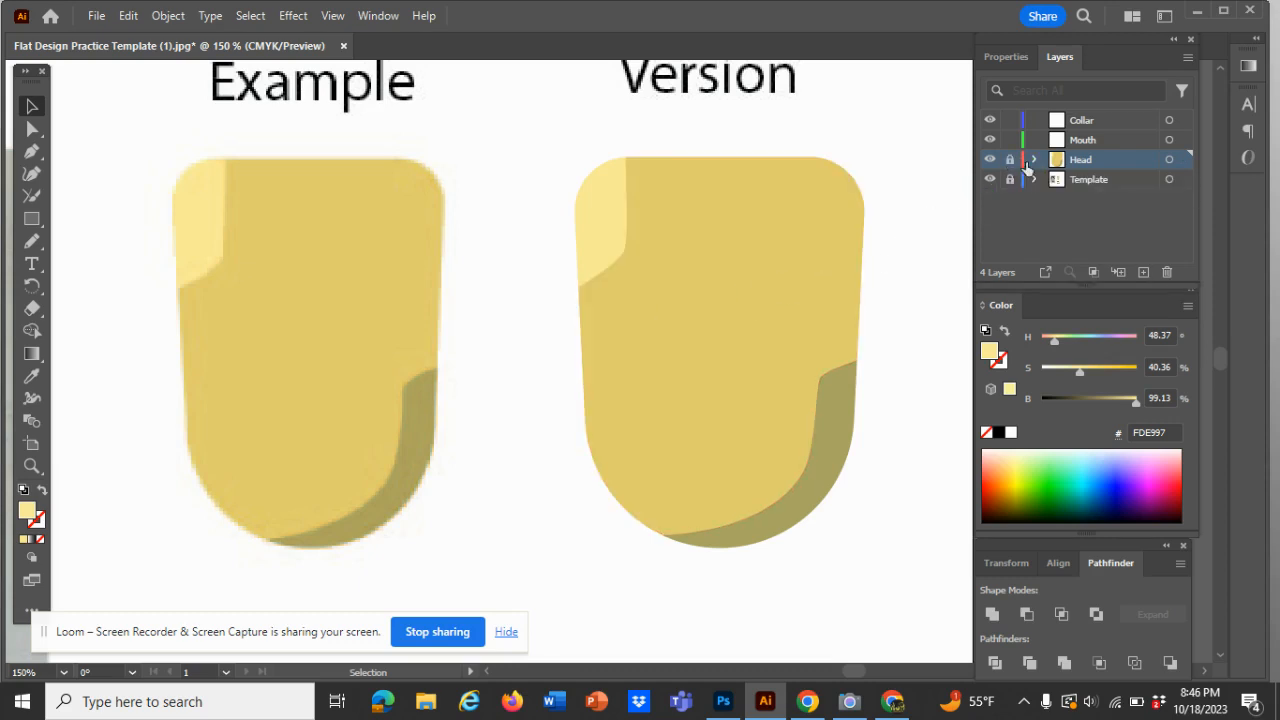
- Set the drawing colours to a black fill with no stroke for the mouth shape
scroll(920, 316, "down", 5)
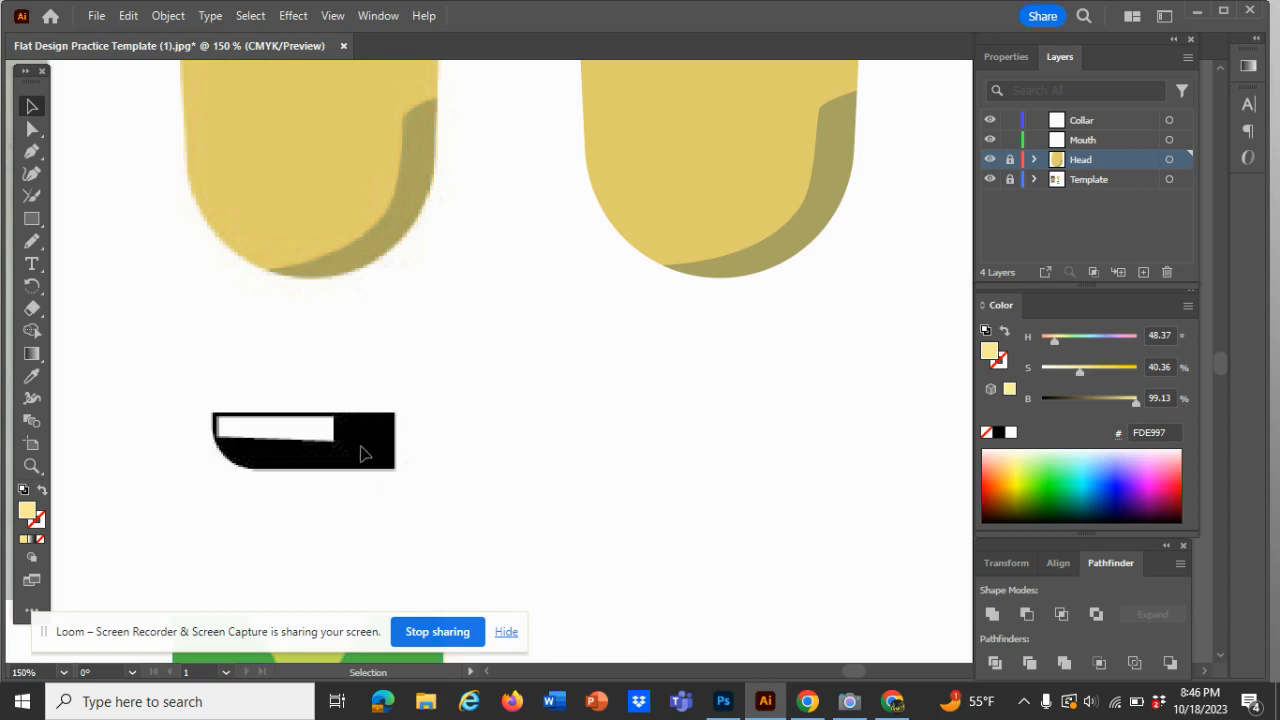
left_click(36, 518)
left_click(22, 494)
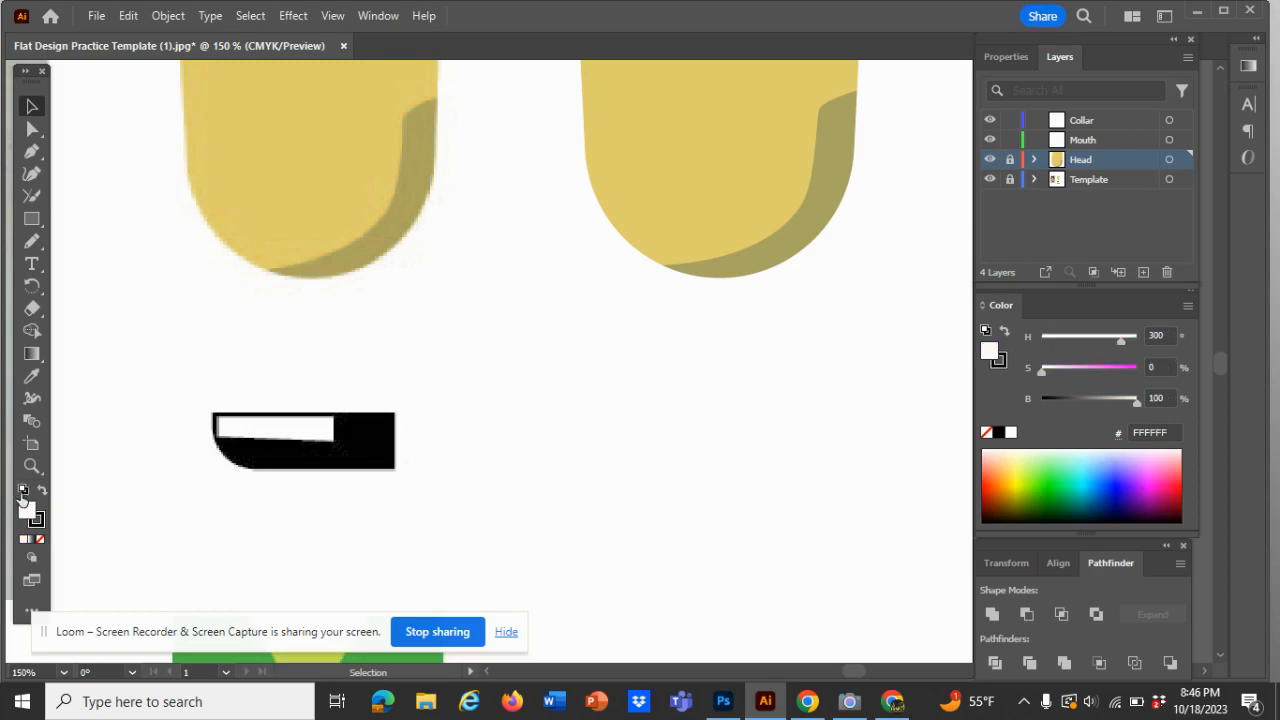
left_click(28, 512)
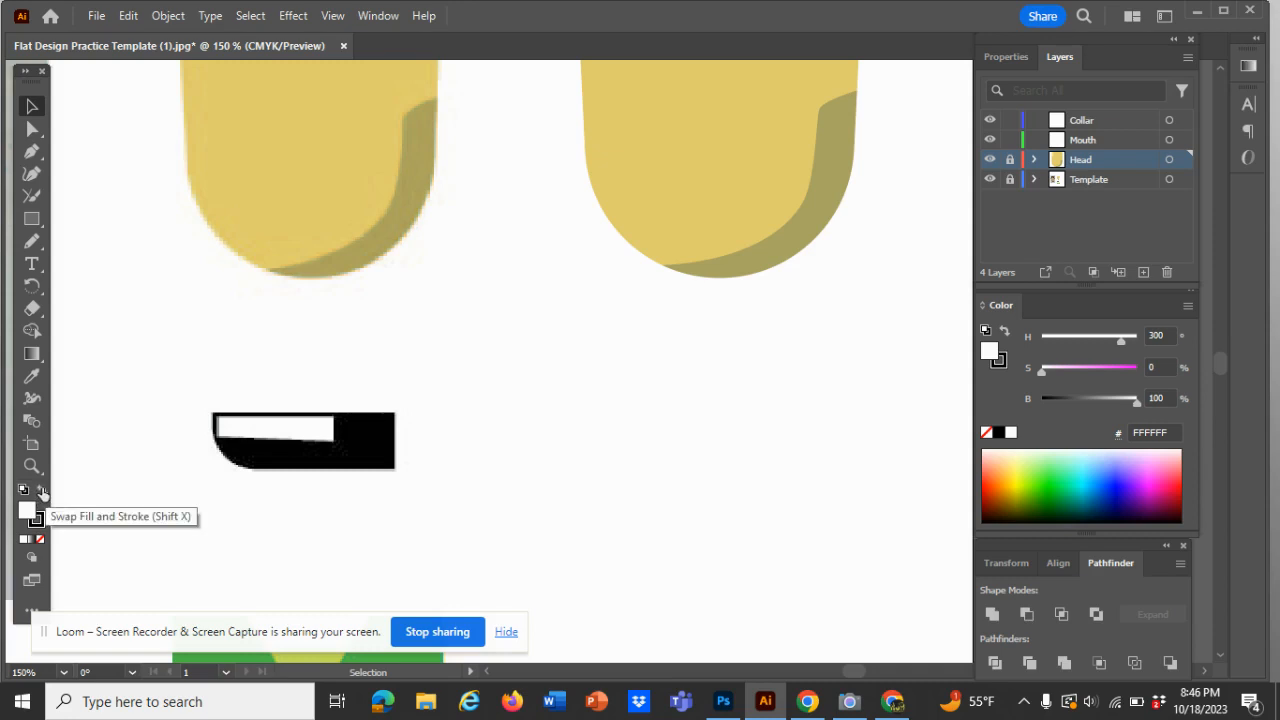
left_click(43, 492)
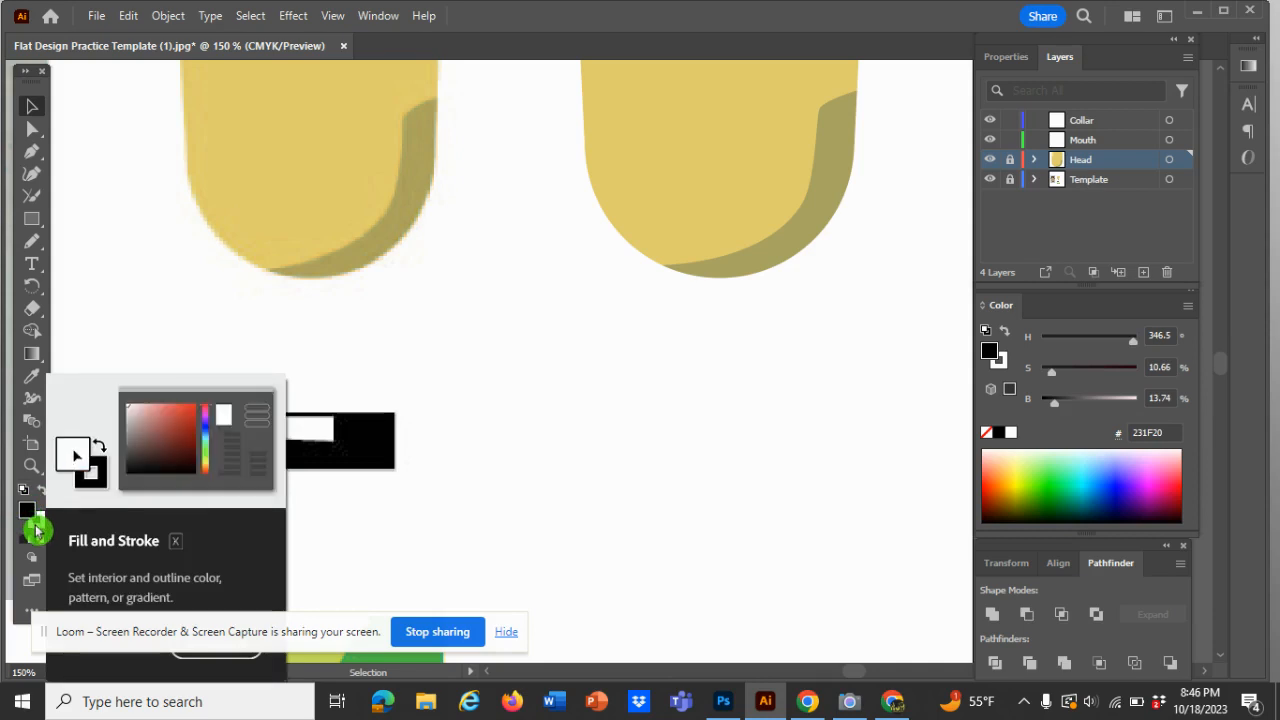
left_click(36, 522)
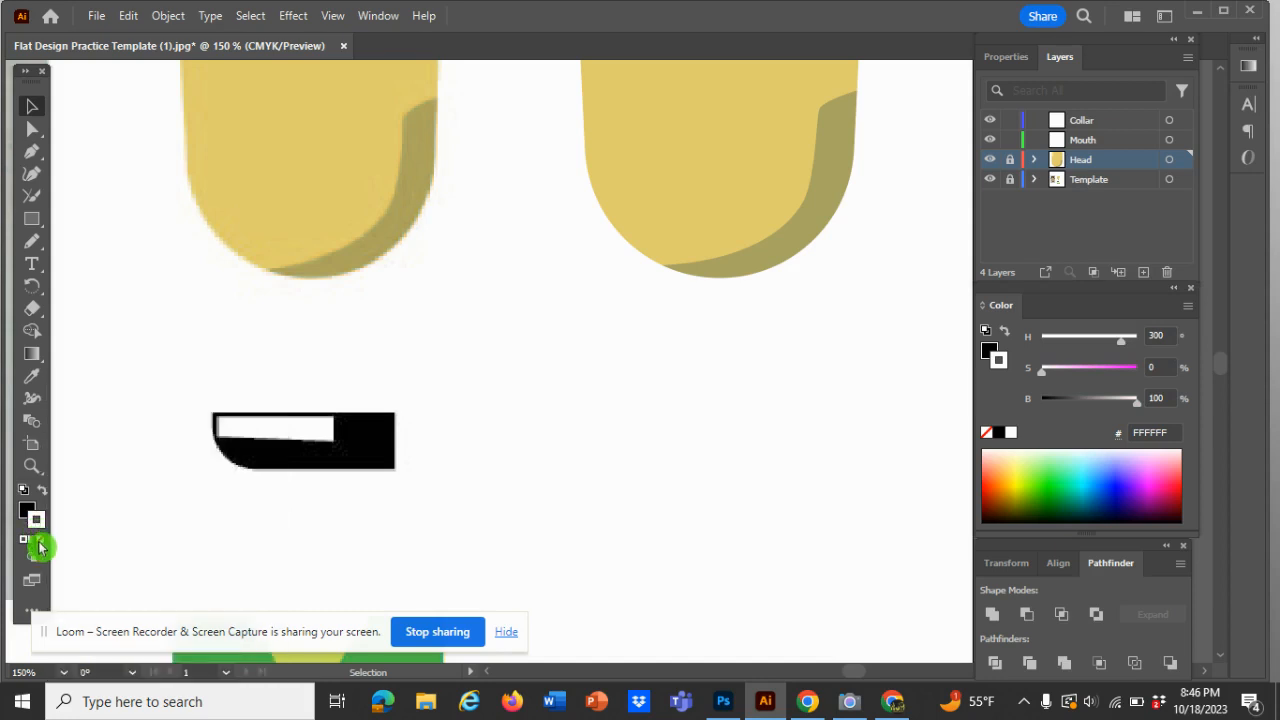
left_click(40, 544)
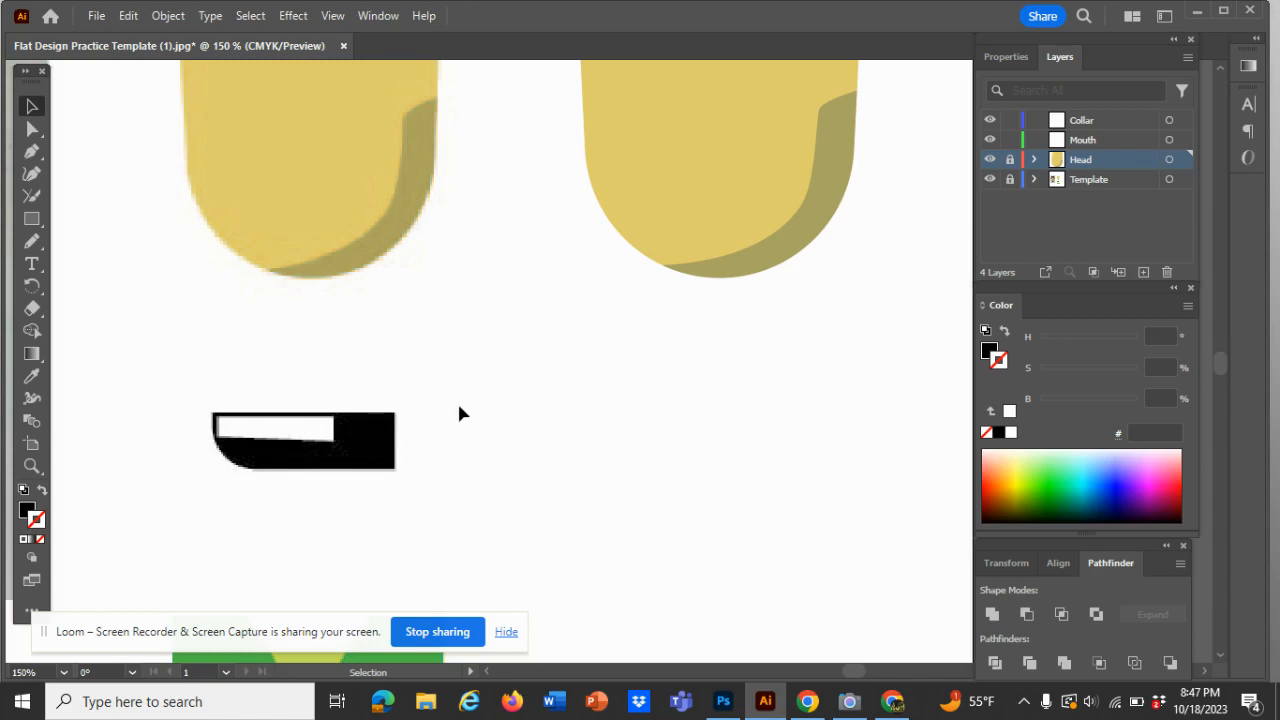
- Activate the Rectangle tool and make the Mouth layer the active layer
left_click(31, 221)
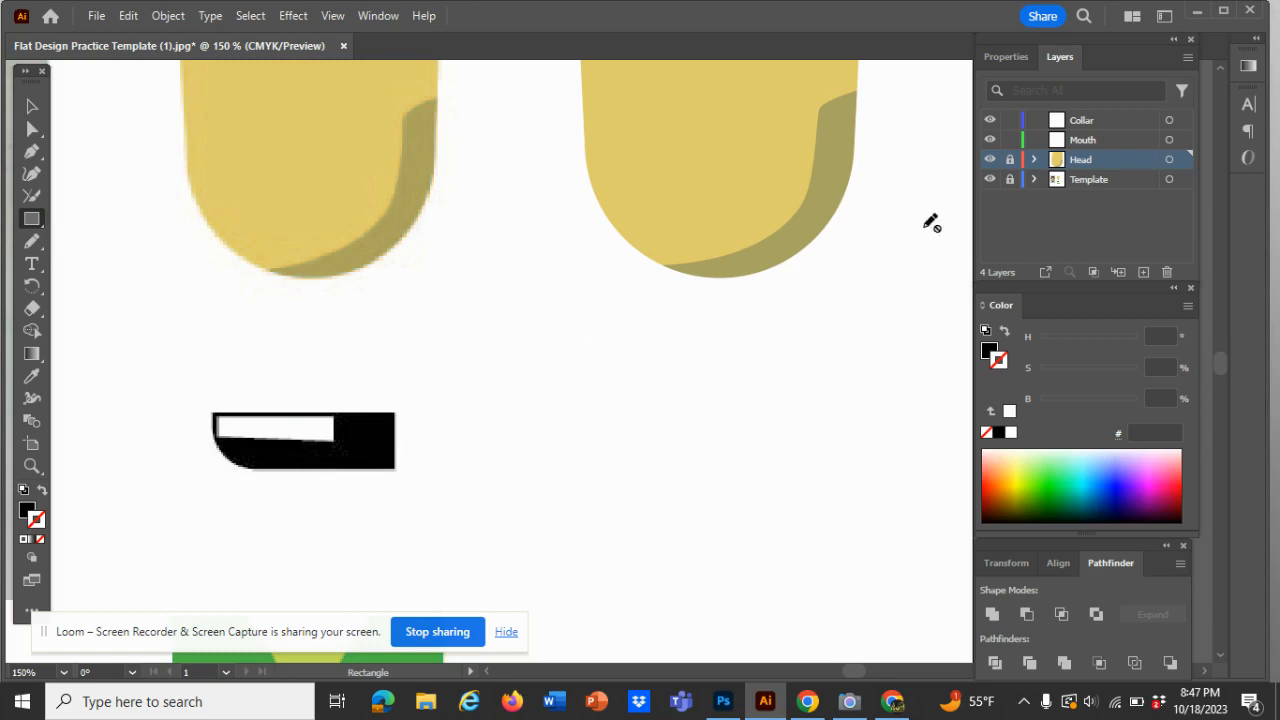
left_click(1090, 147)
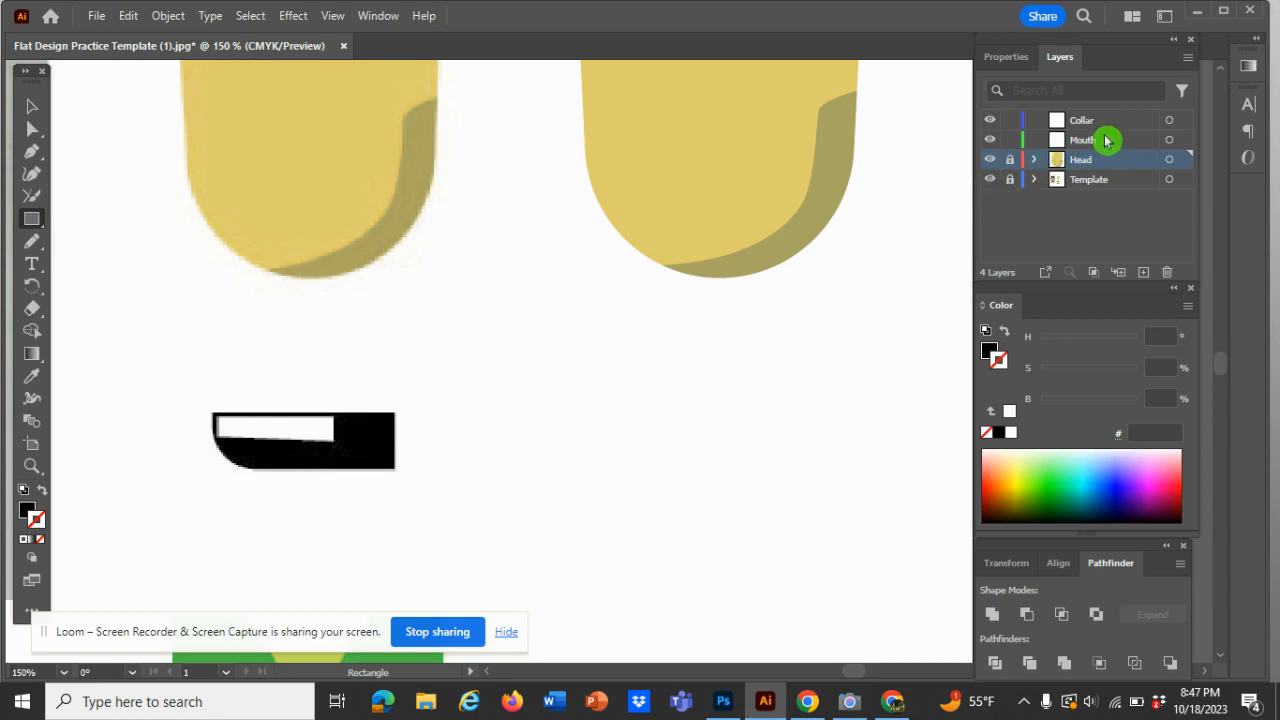
left_click(1109, 140)
left_click(1052, 140)
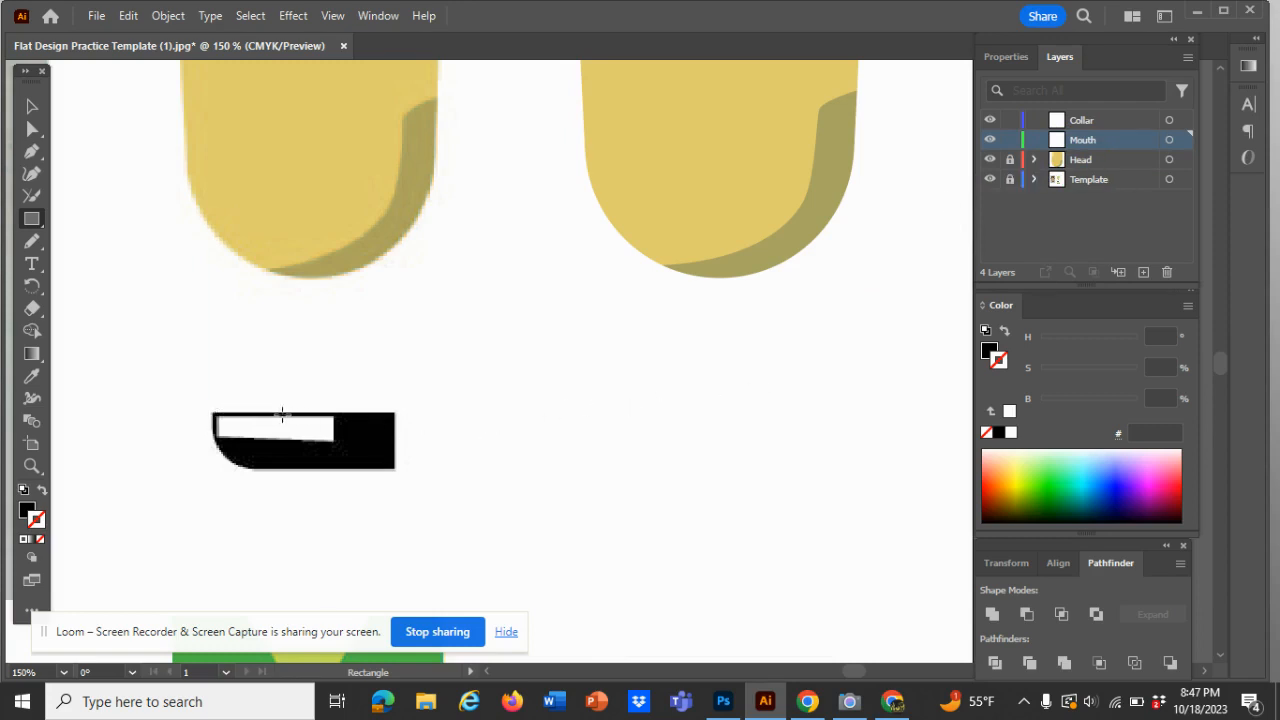
right_click(396, 413)
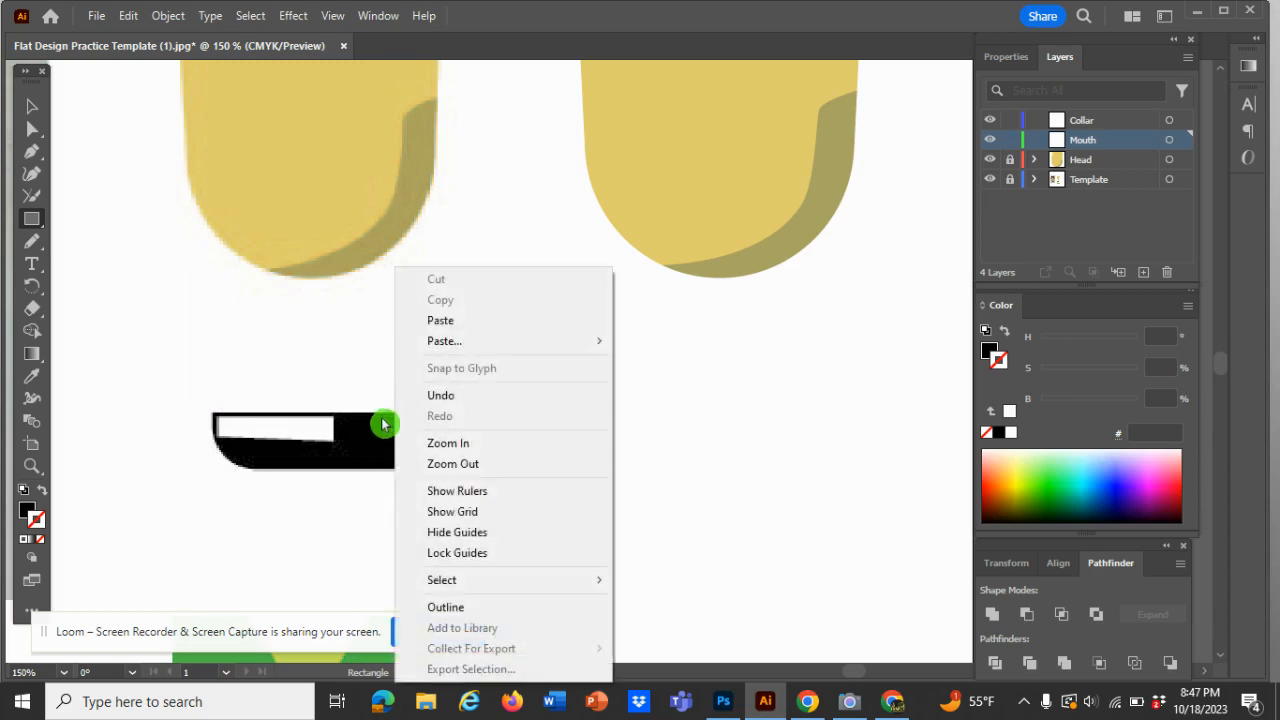
left_click(382, 425)
left_click(392, 420)
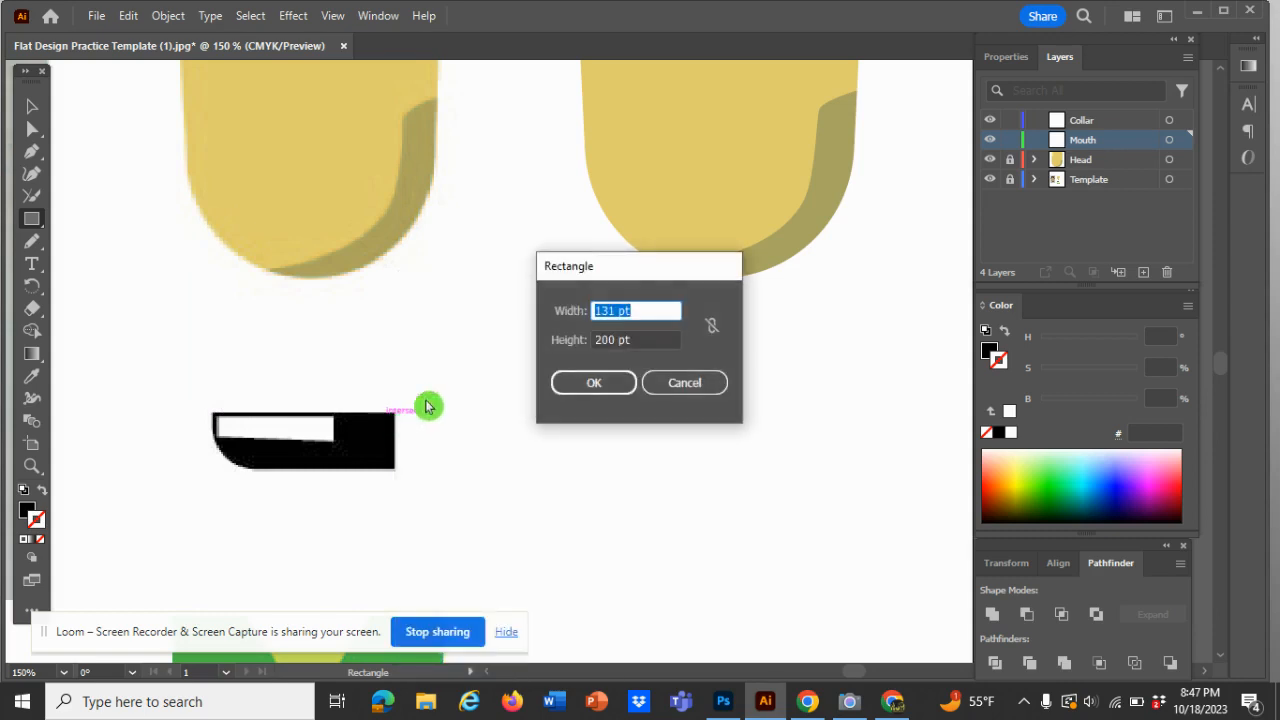
left_click(659, 385)
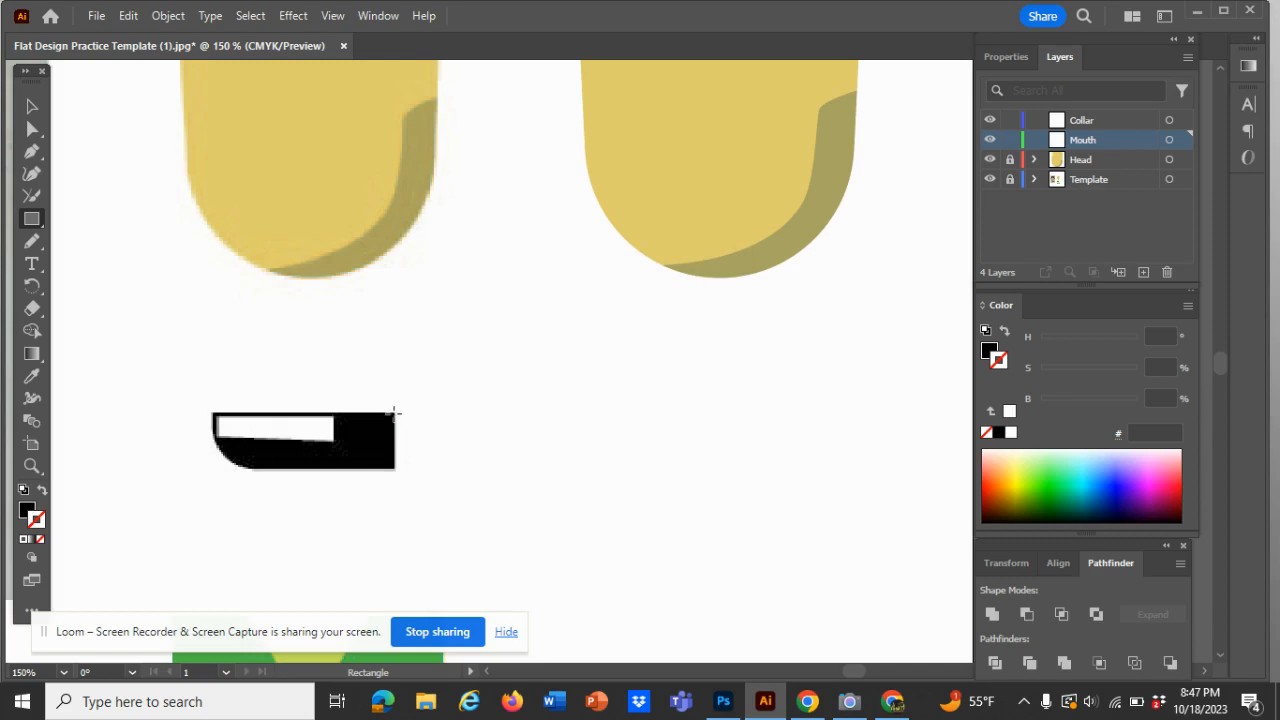
- Draw a black rectangle over the example mouth, undo the stray thin rectangle, and move the mouth rectangle below the redrawn head
mouse_move(393, 412)
left_mouse_down()
mouse_move(230, 480)
mouse_move(203, 466)
mouse_move(262, 443)
mouse_move(427, 440)
left_mouse_up()
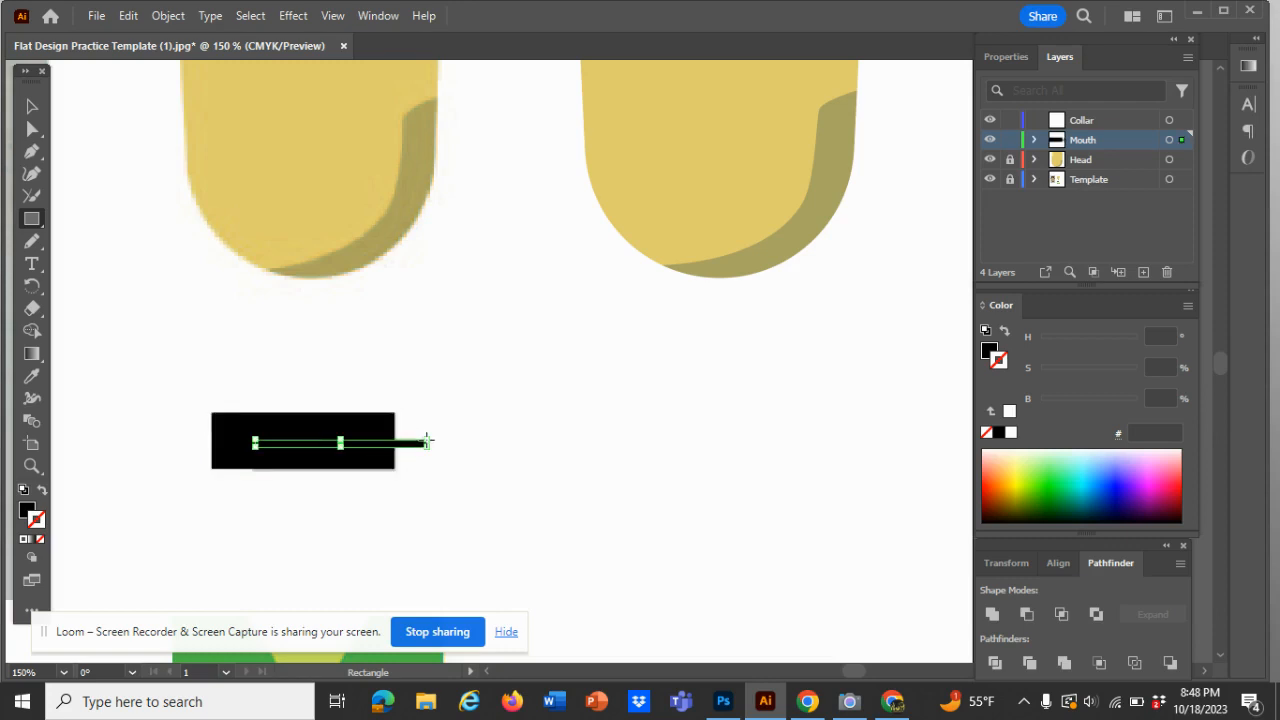
key("ctrl+z")
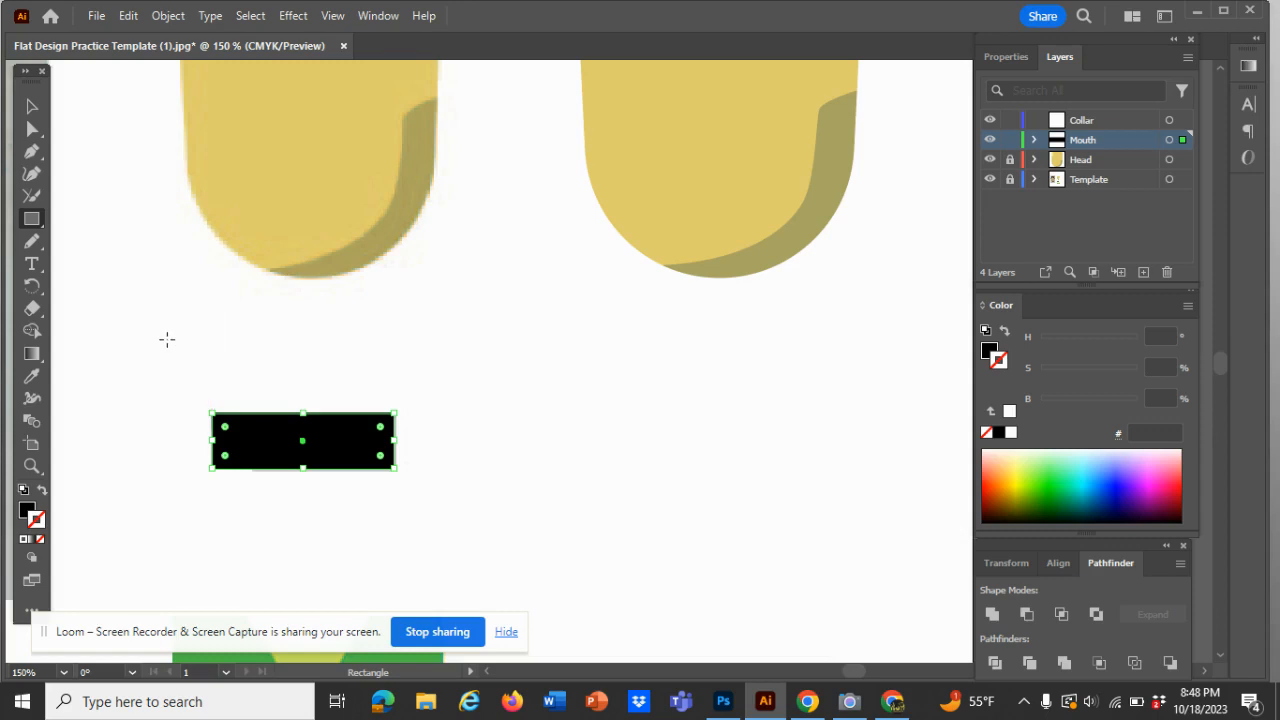
key("v")
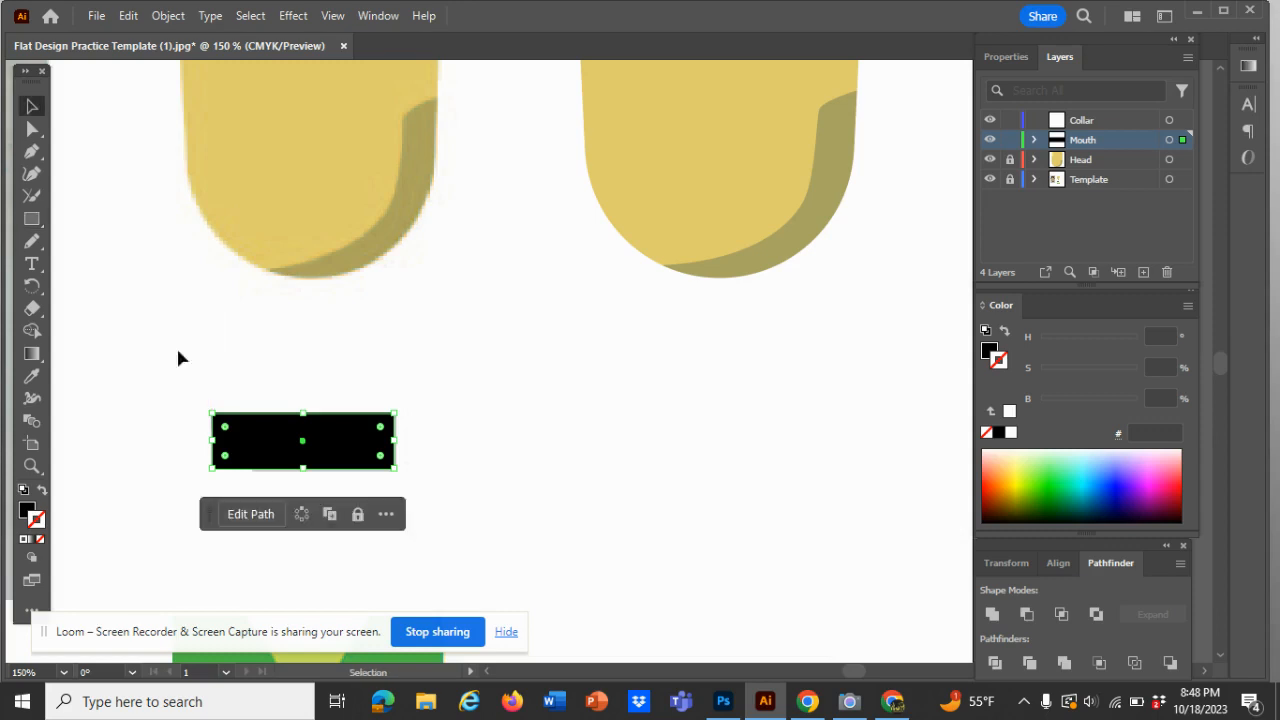
left_click_drag(270, 456, 676, 460)
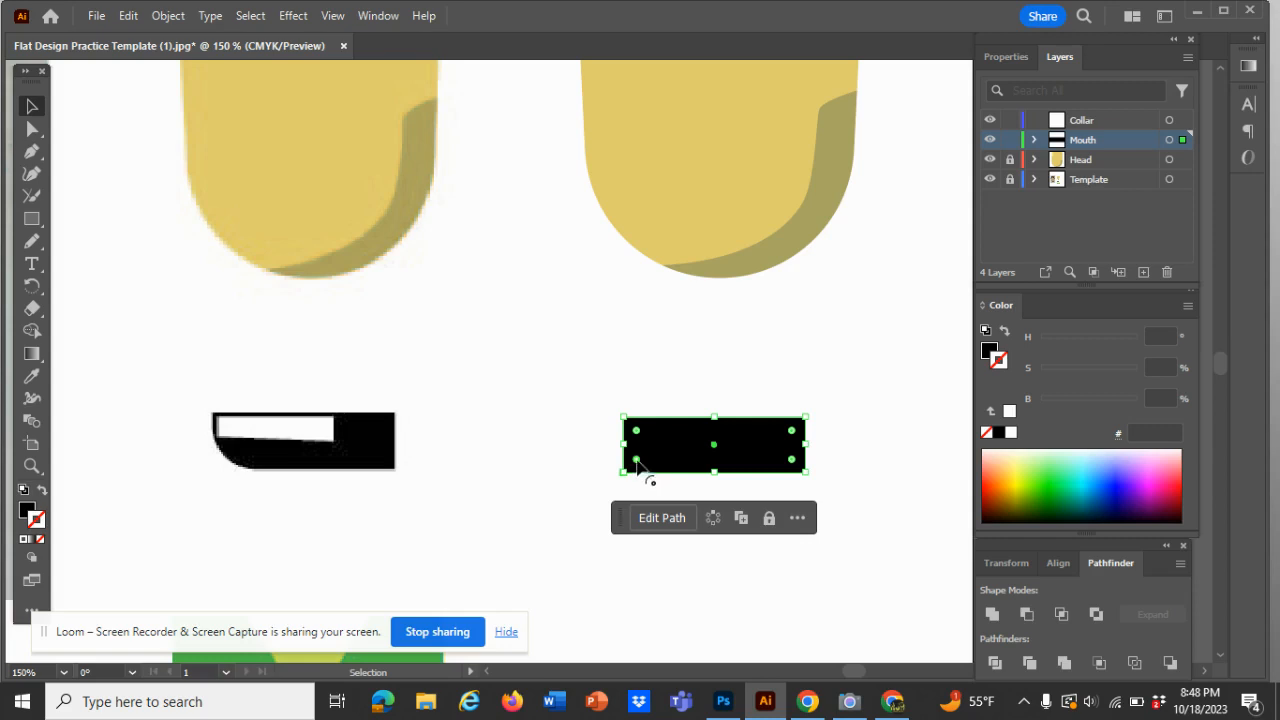
- Round the mouth rectangle's lower-left corner to a radius of about 17 pt, enlarge the rounding slightly to match the example, and deselect it
left_click_drag(638, 462, 663, 446)
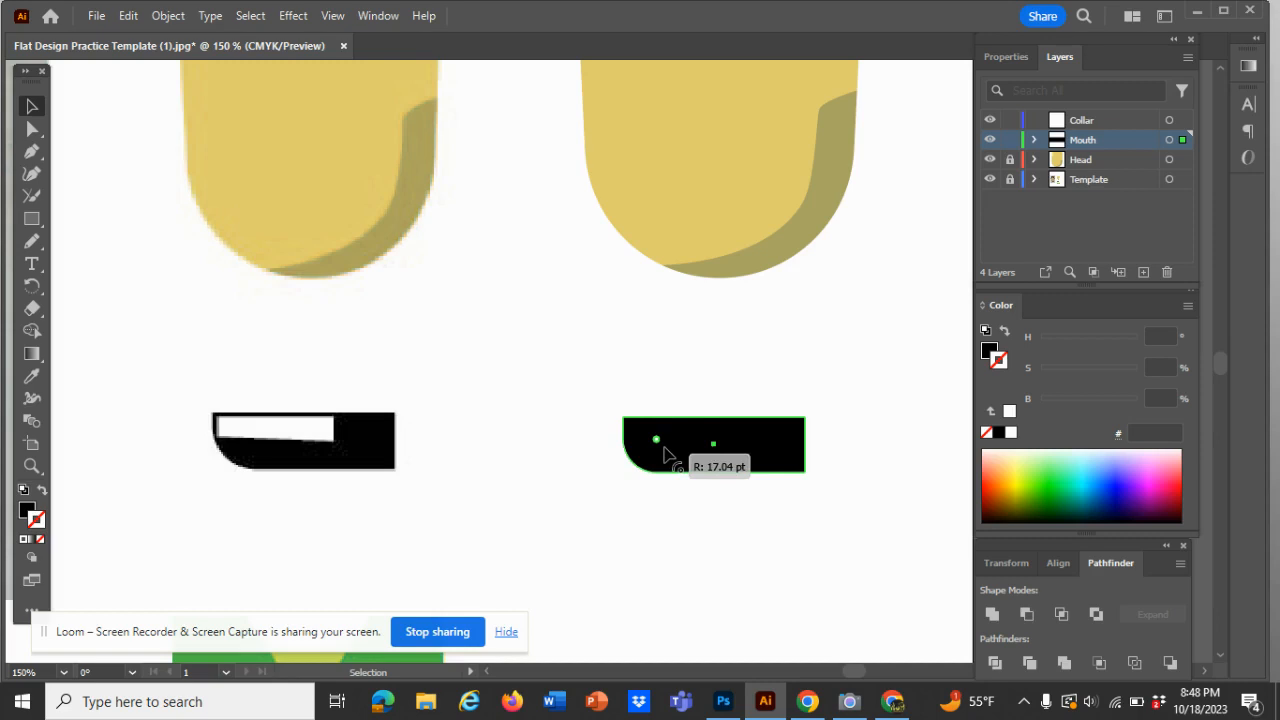
left_click_drag(664, 452, 664, 452)
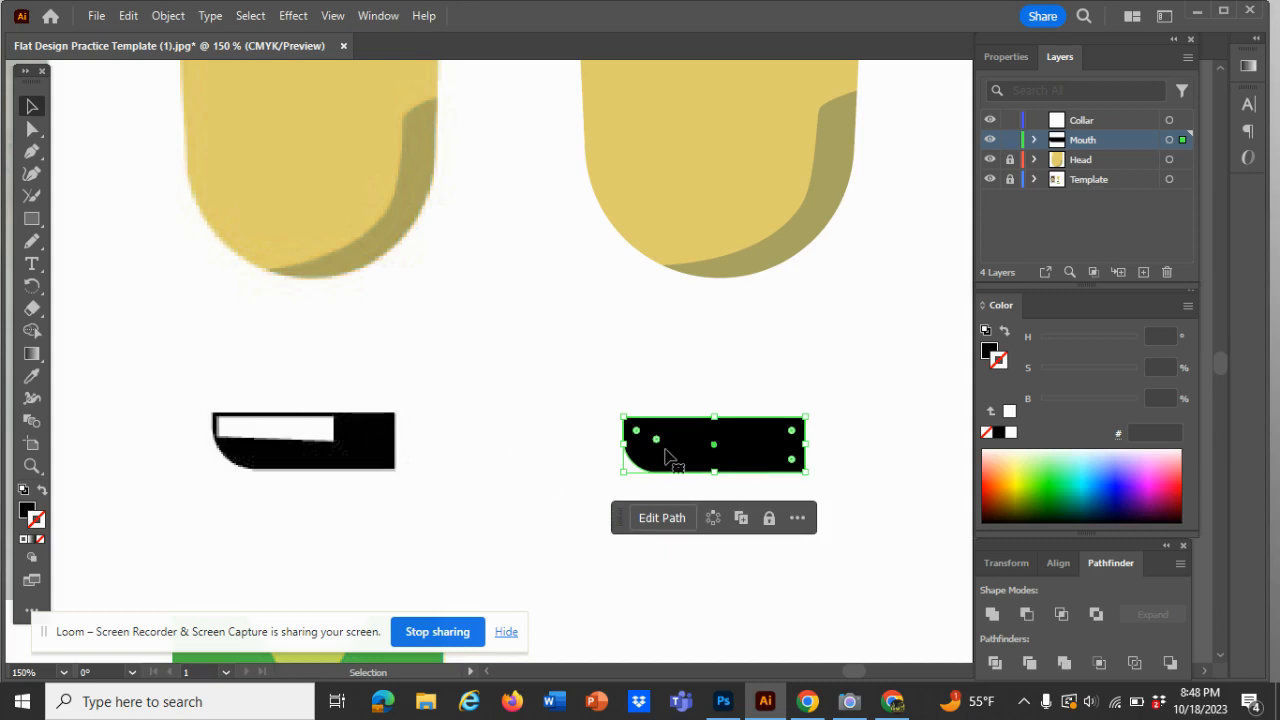
mouse_move(658, 442)
left_mouse_down()
mouse_move(688, 430)
mouse_move(655, 449)
mouse_move(667, 436)
mouse_move(667, 451)
left_mouse_up()
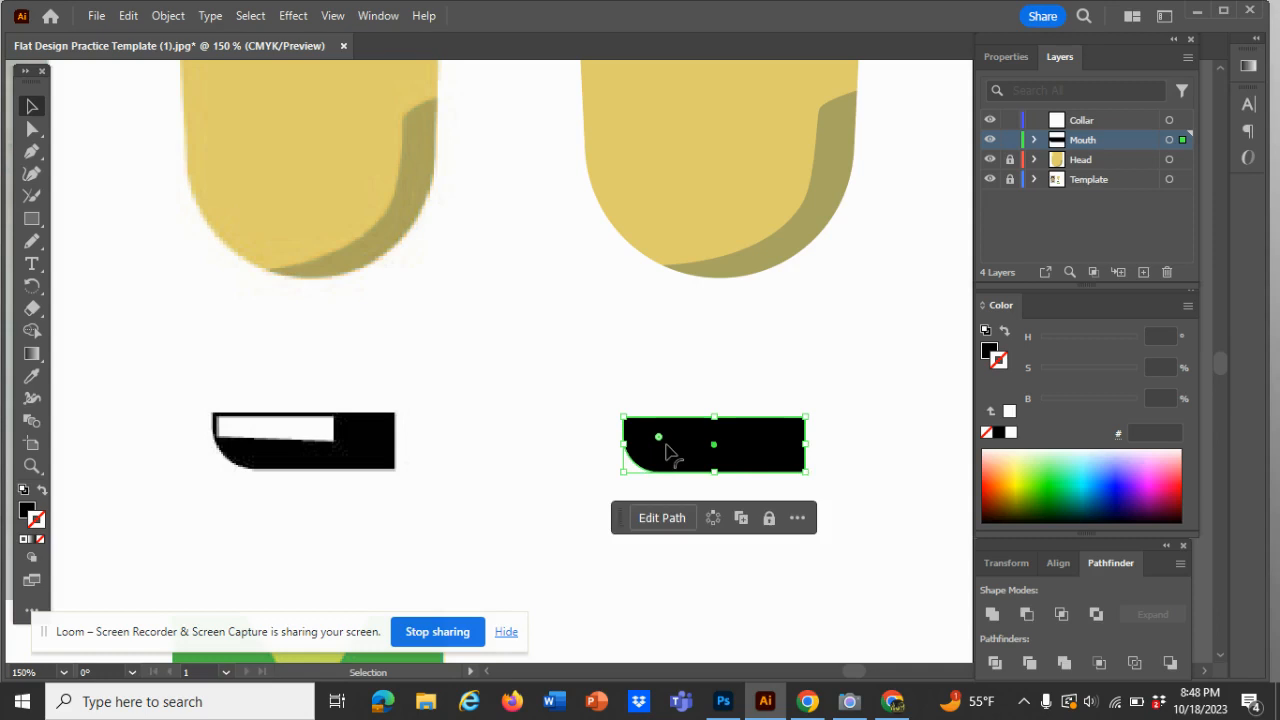
left_click(632, 372)
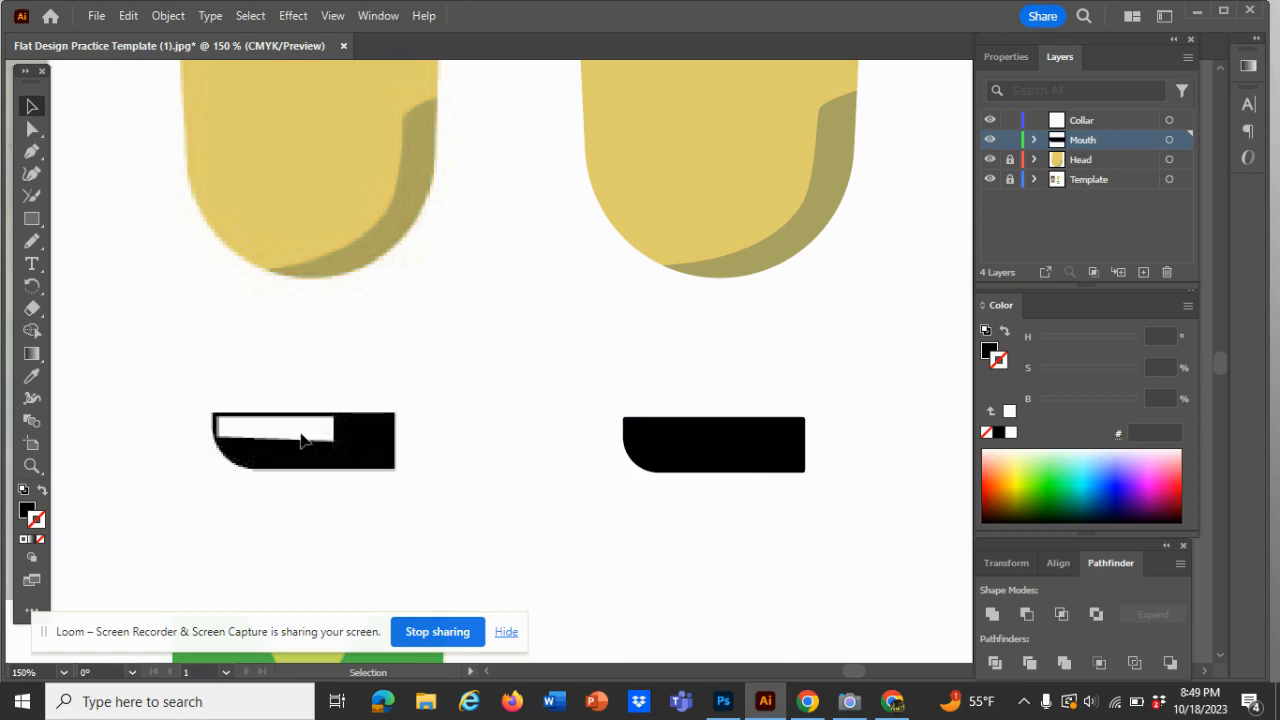
- Reset the drawing colours to the default white fill and black stroke
left_click(53, 491)
left_click(42, 512)
left_click(24, 492)
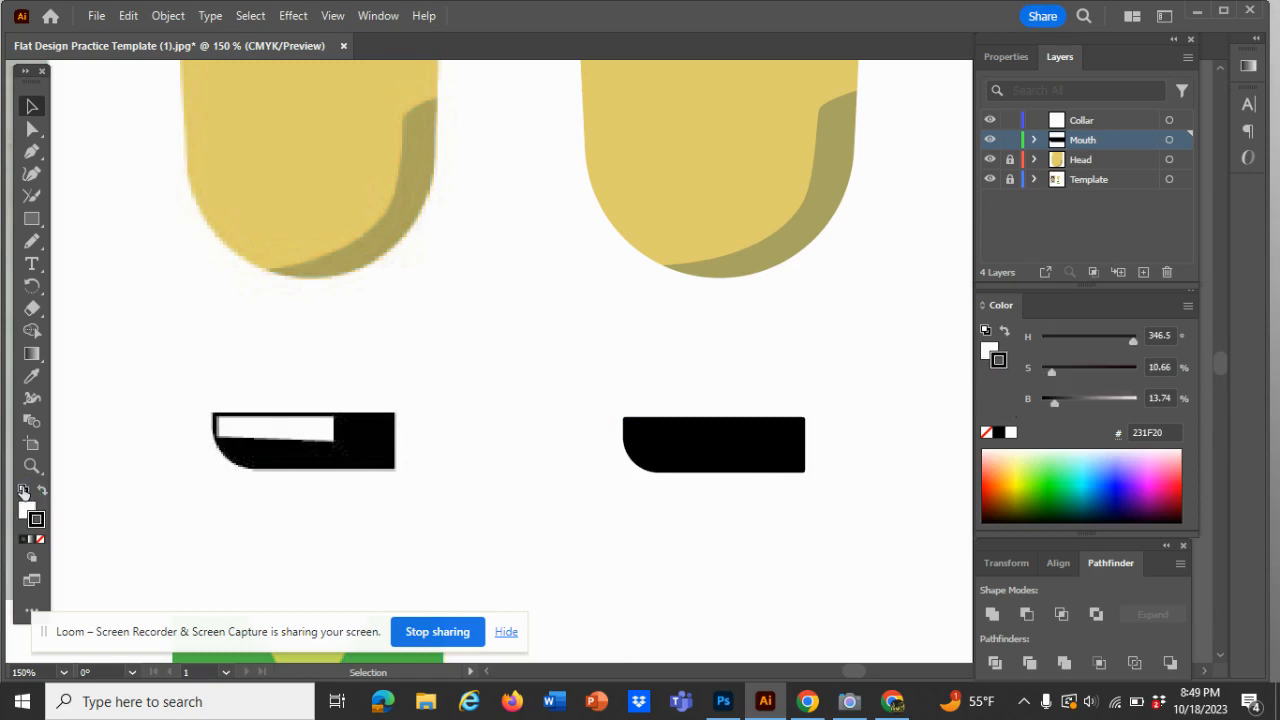
- Set the stroke to none for new shapes and make the white fill the active colour
left_click(37, 522)
left_click(40, 540)
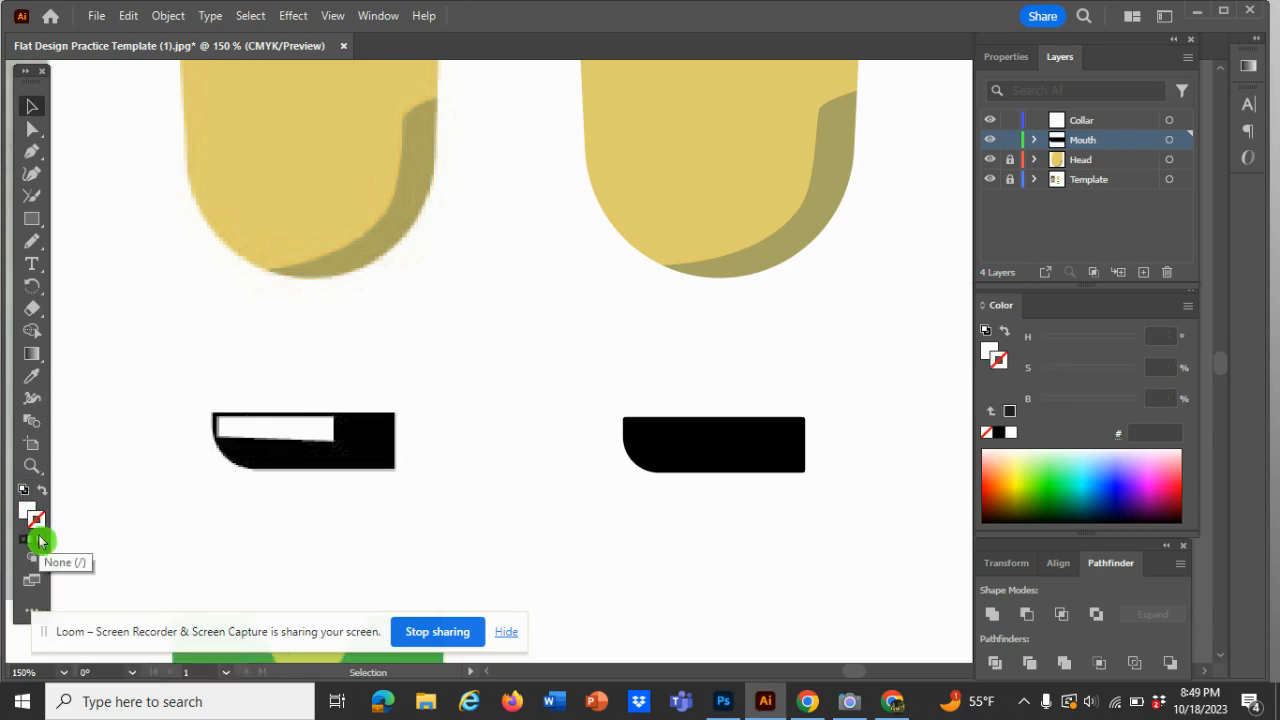
left_click(29, 515)
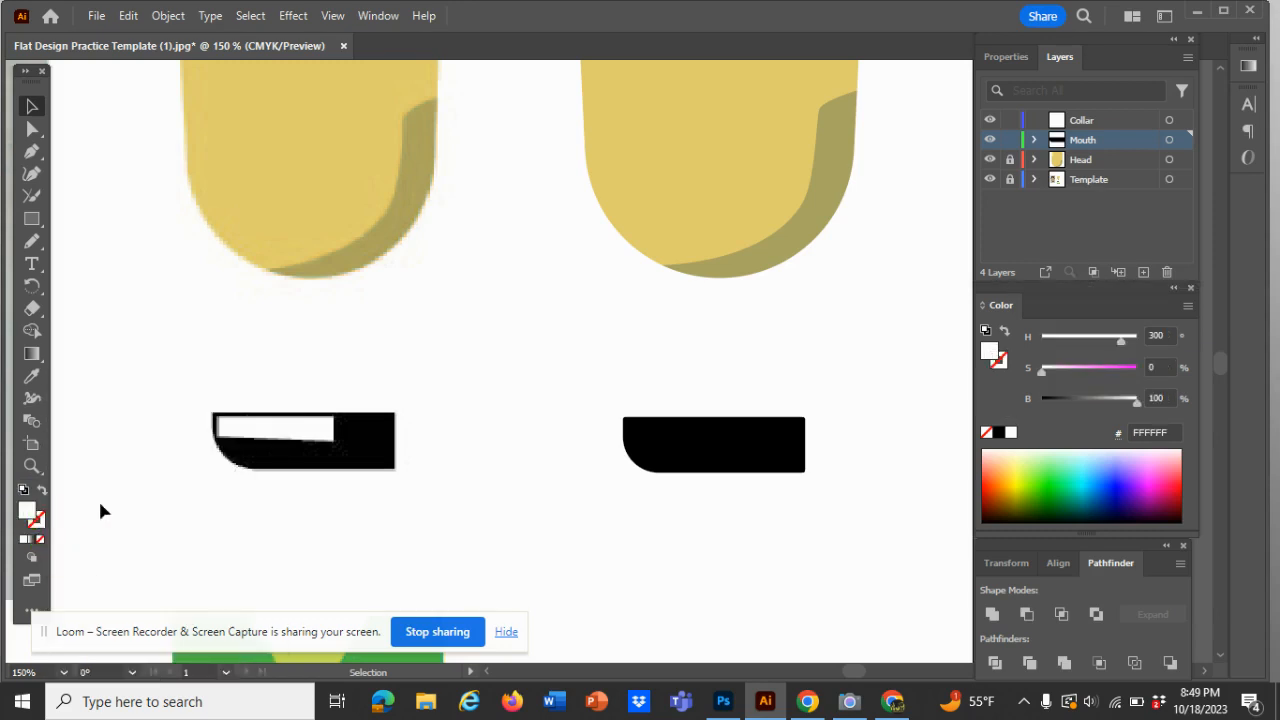
left_click(34, 511)
- Draw a white rectangle for the teeth inside the upper-left part of the redrawn black mouth, nudging it slightly up and left
left_click(29, 222)
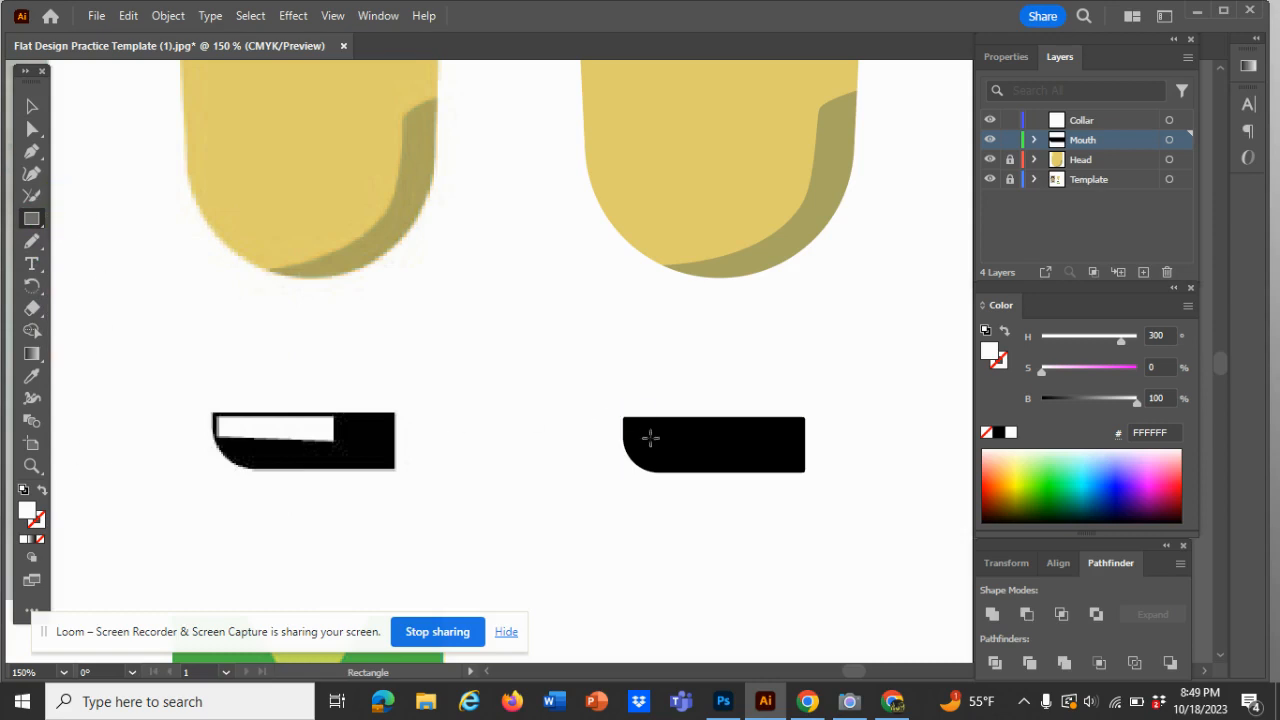
key("ctrl+equal")
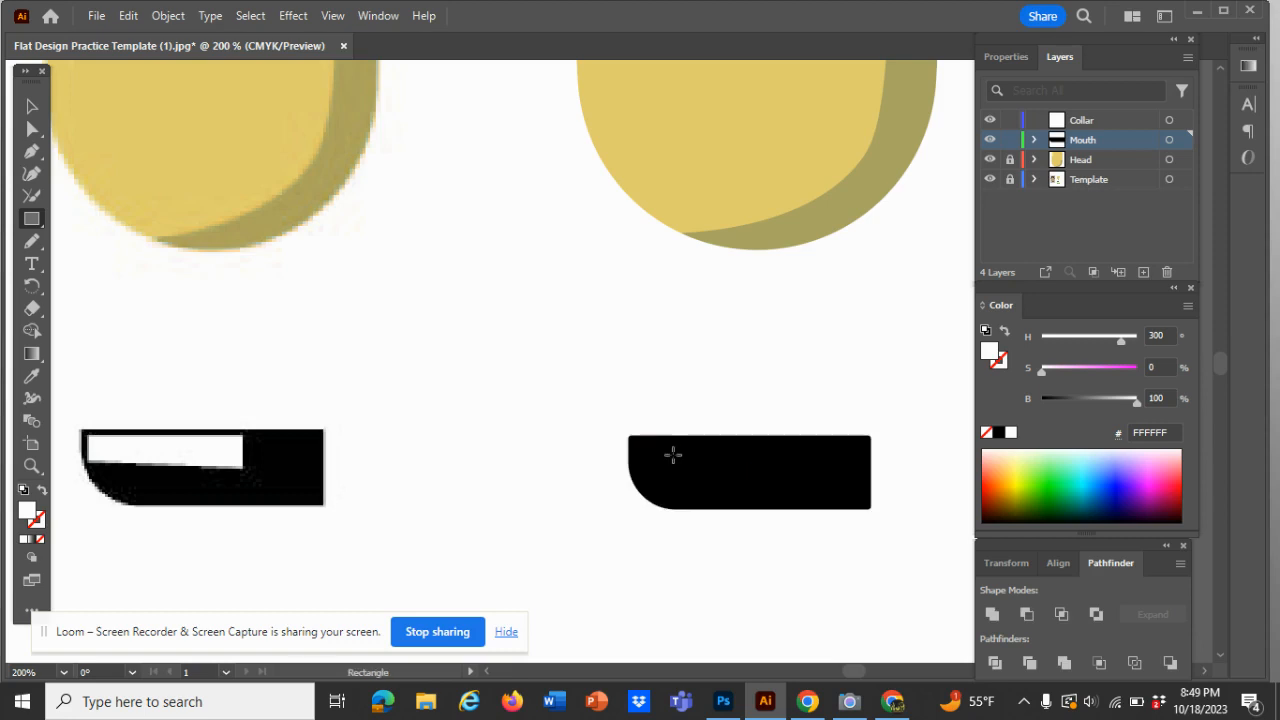
left_click(673, 455)
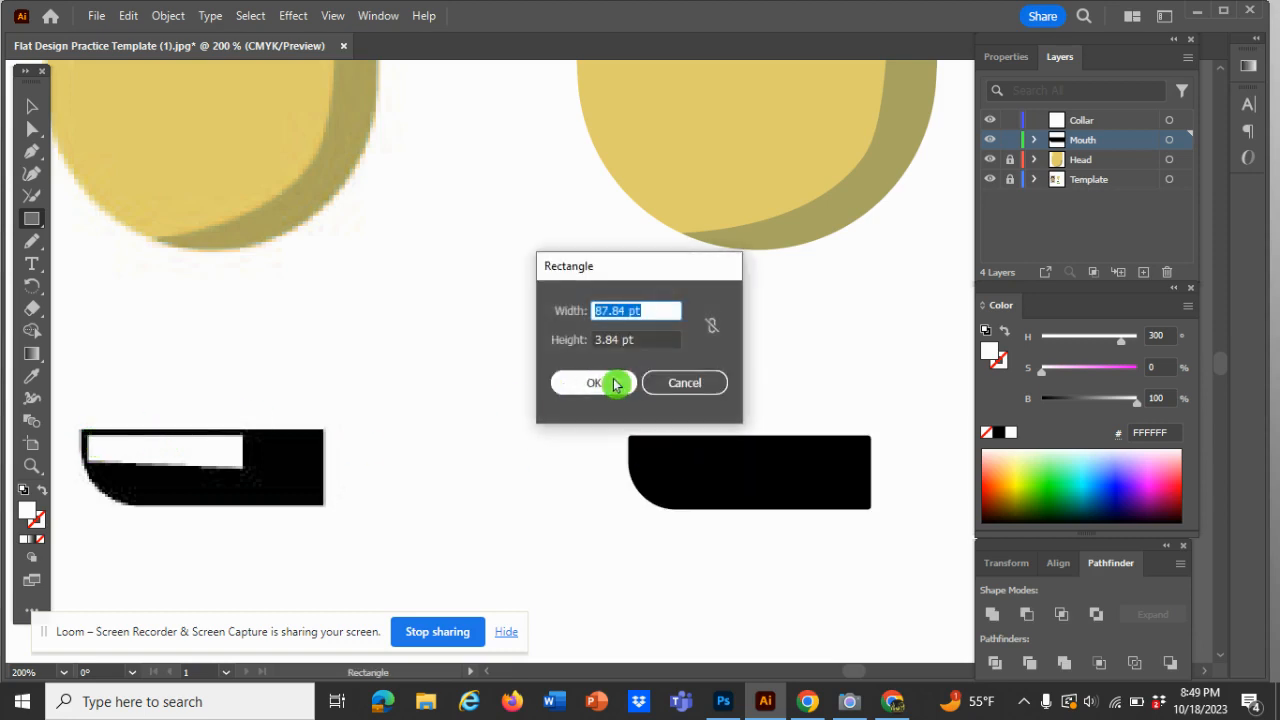
left_click(656, 384)
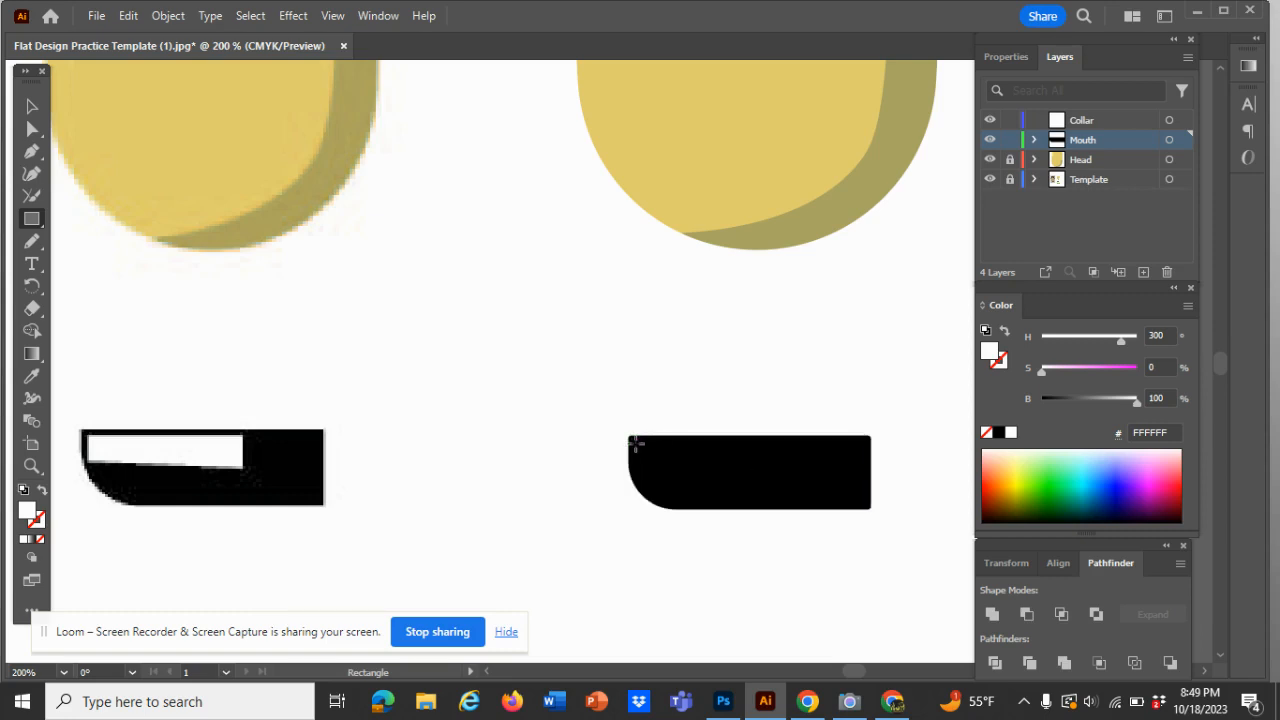
left_click_drag(638, 443, 802, 478)
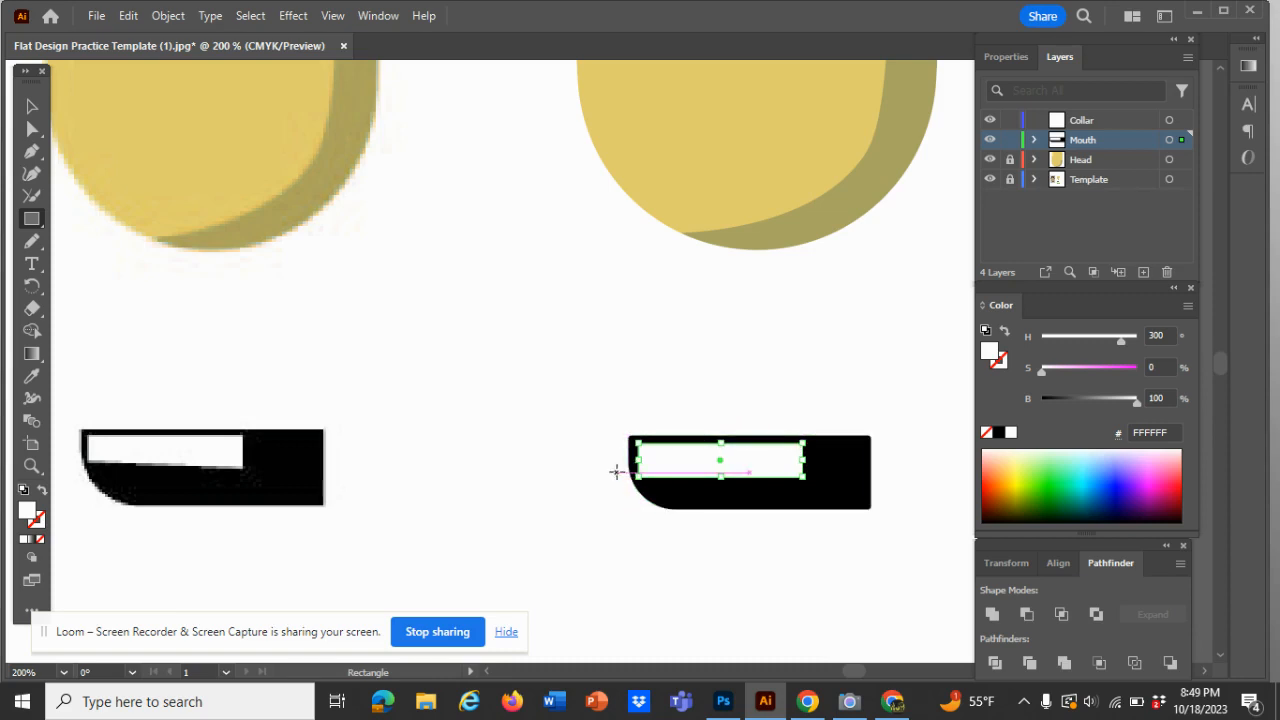
key("Up")
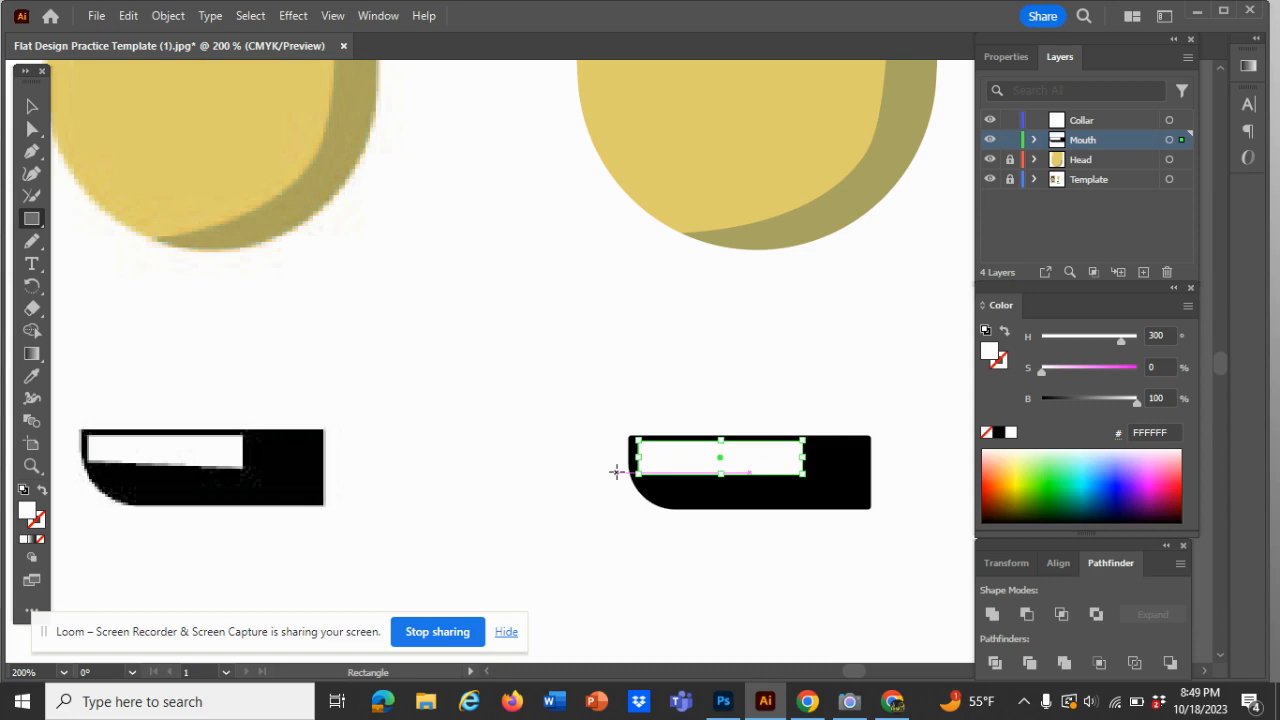
key("Left")
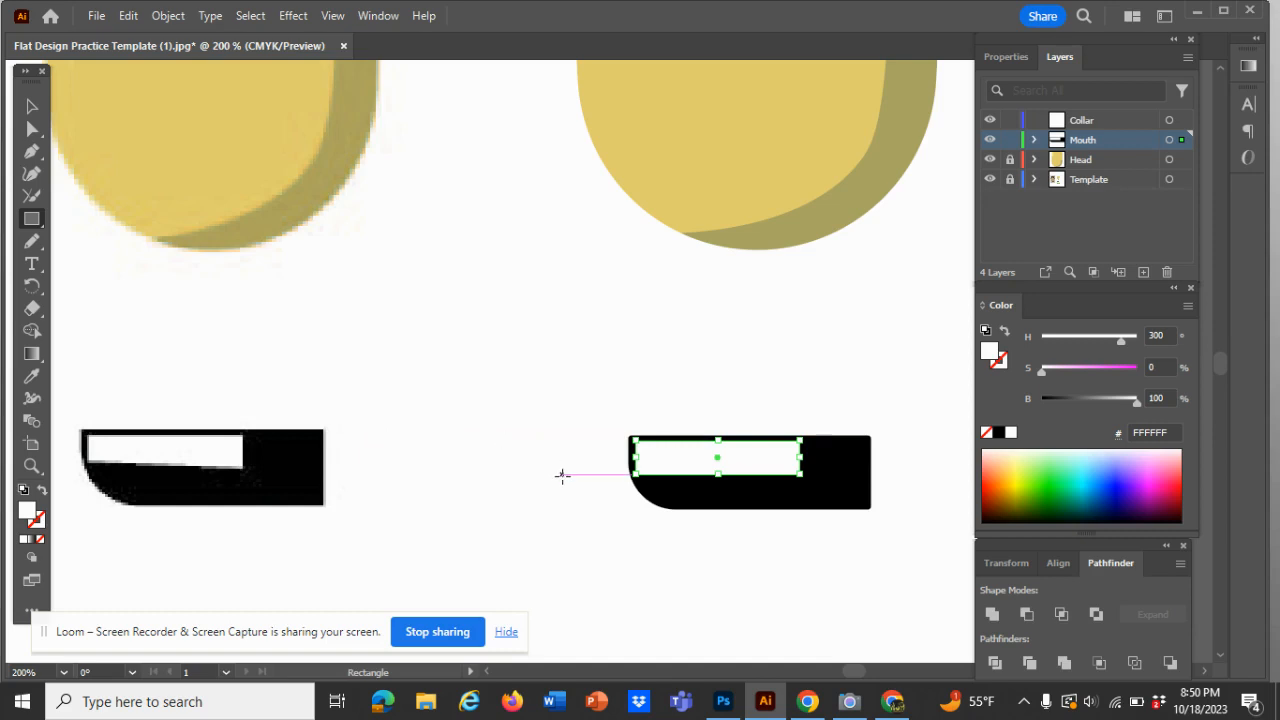
- Raise the white teeth rectangle's lower-left anchor so its bottom edge slants like the example, and deselect it
key("a")
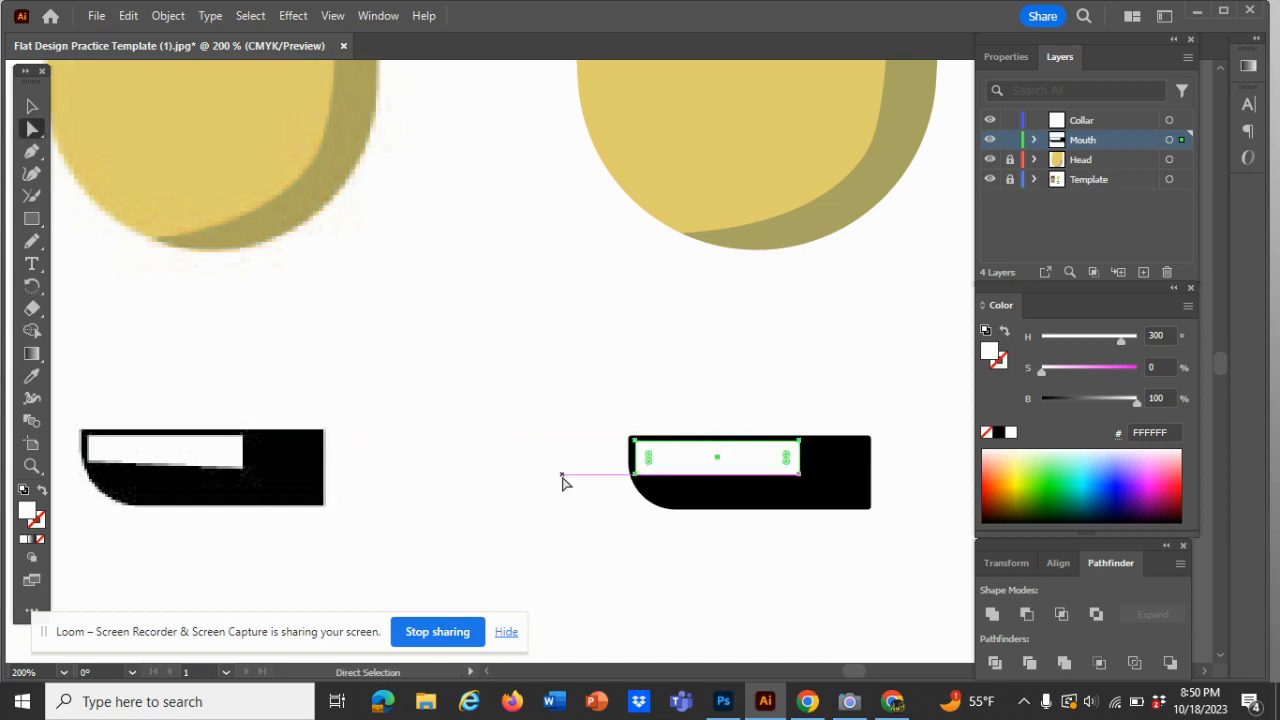
left_click(636, 474)
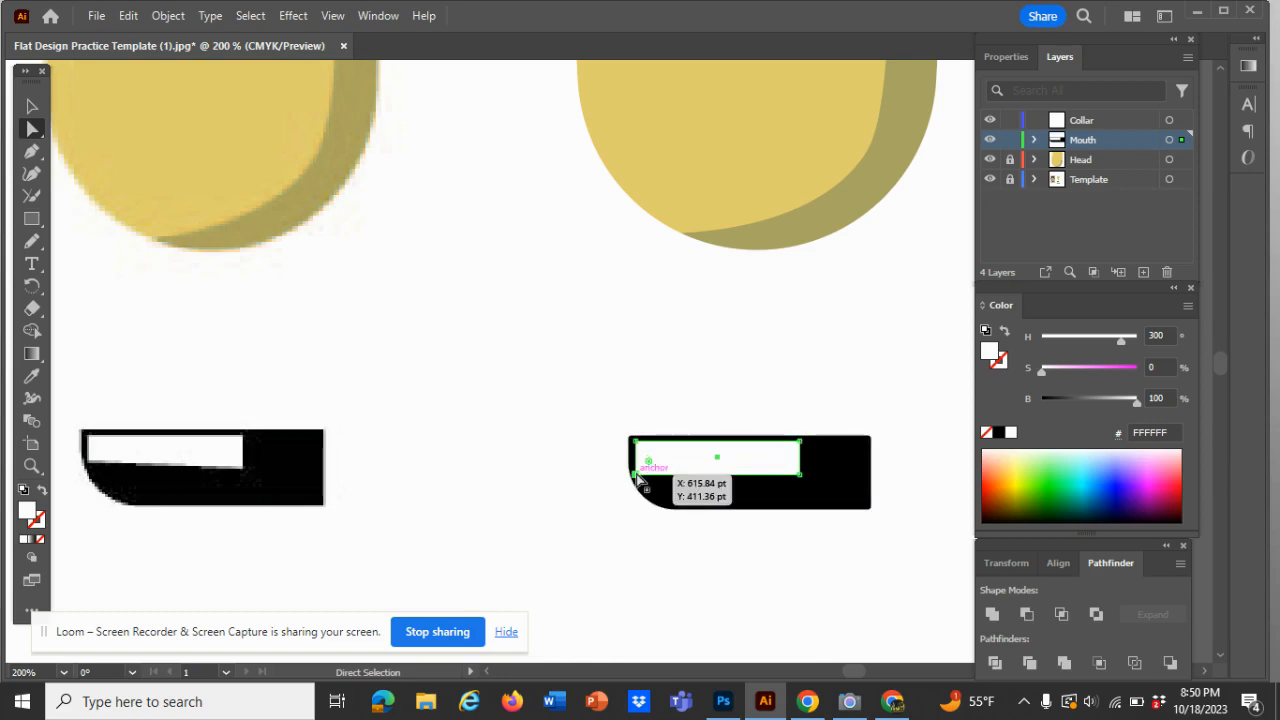
left_click_drag(636, 474, 640, 477)
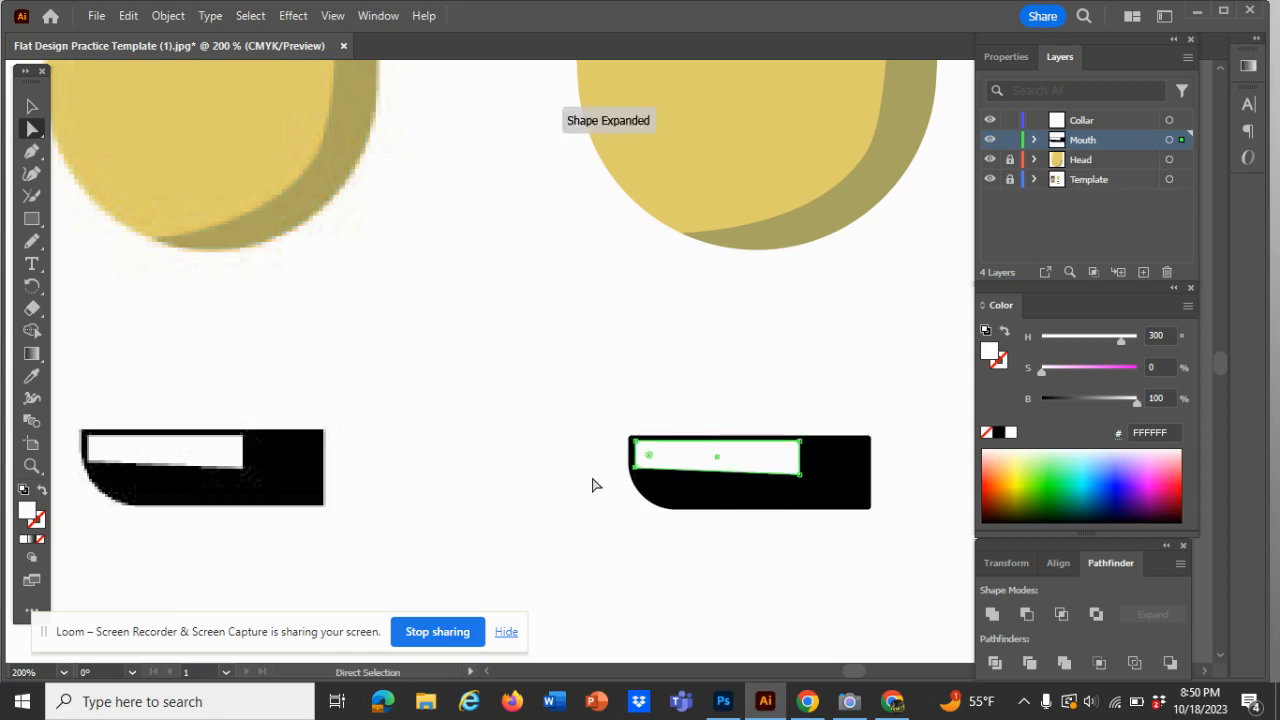
left_click(592, 485)
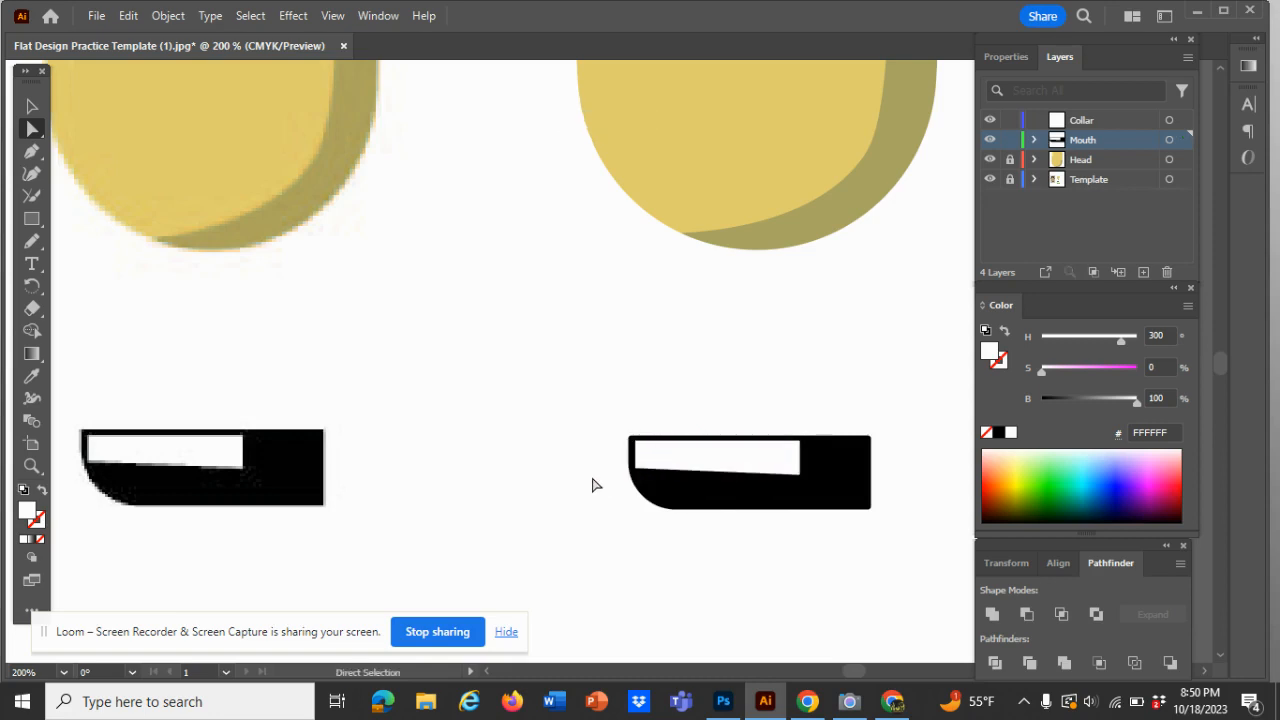
- Lock the Mouth layer and make the Collar layer the active layer
left_click(1009, 140)
left_click(1080, 121)
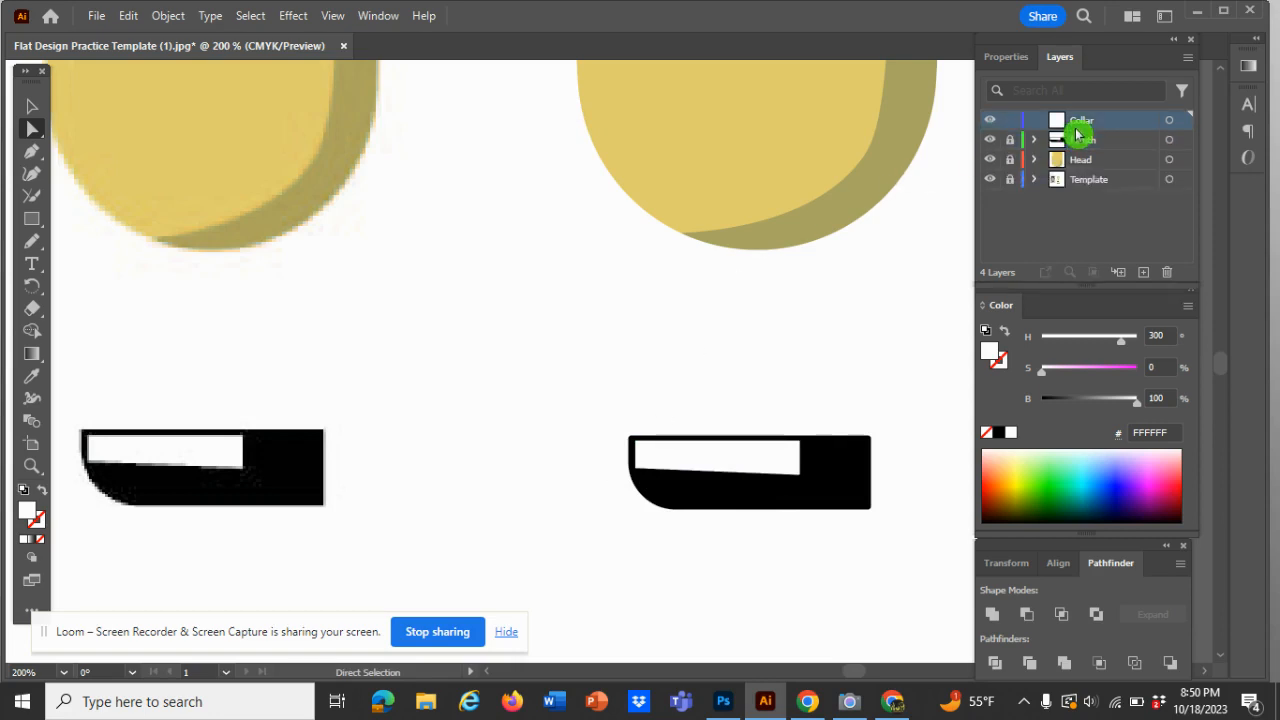
- Set the fill to none and draw a rectangle tracing the full outline of the example collar
scroll(884, 370, "down", 5)
scroll(884, 370, "up", 1)
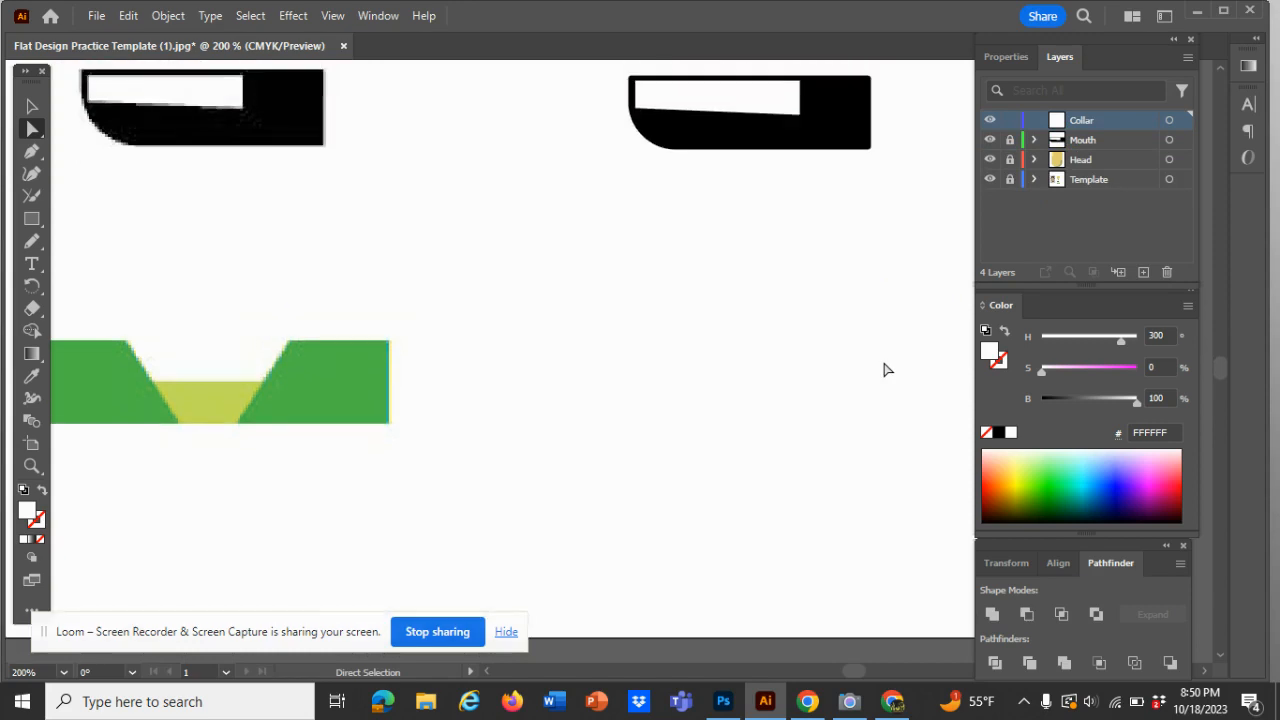
scroll(884, 370, "left", 3)
scroll(884, 370, "up", 1)
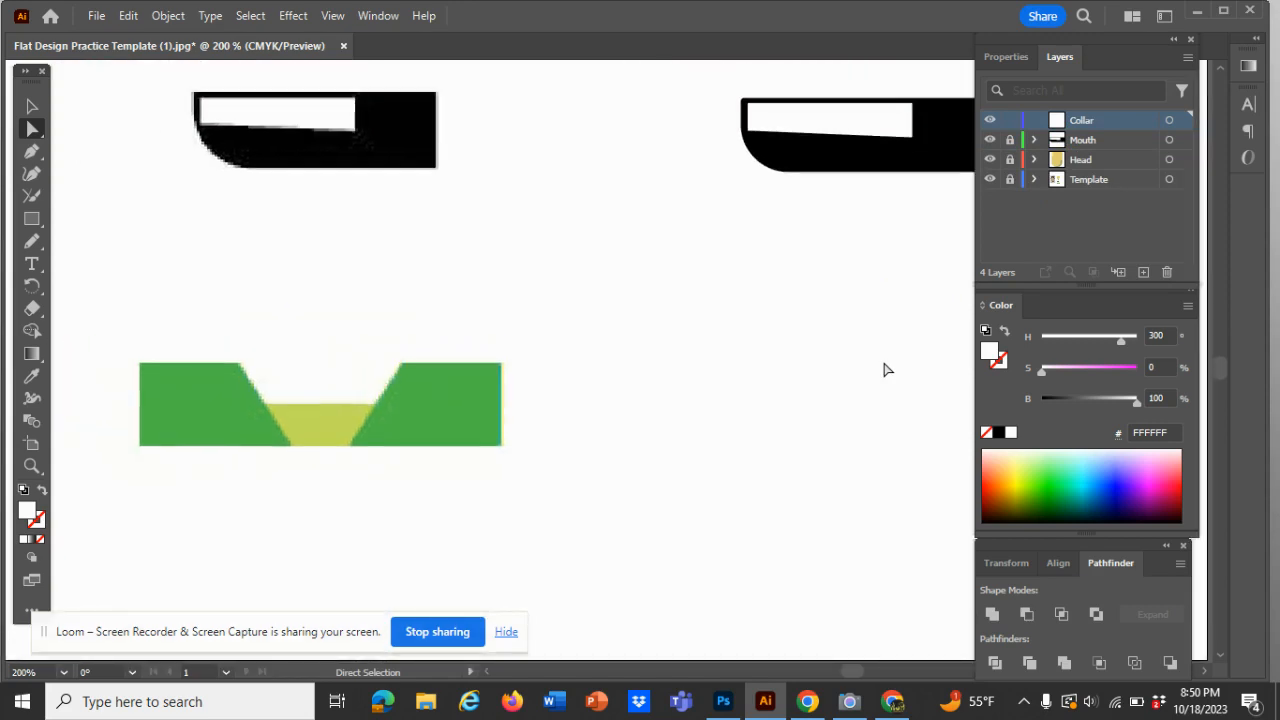
scroll(884, 370, "up", 2)
scroll(884, 370, "right", 3)
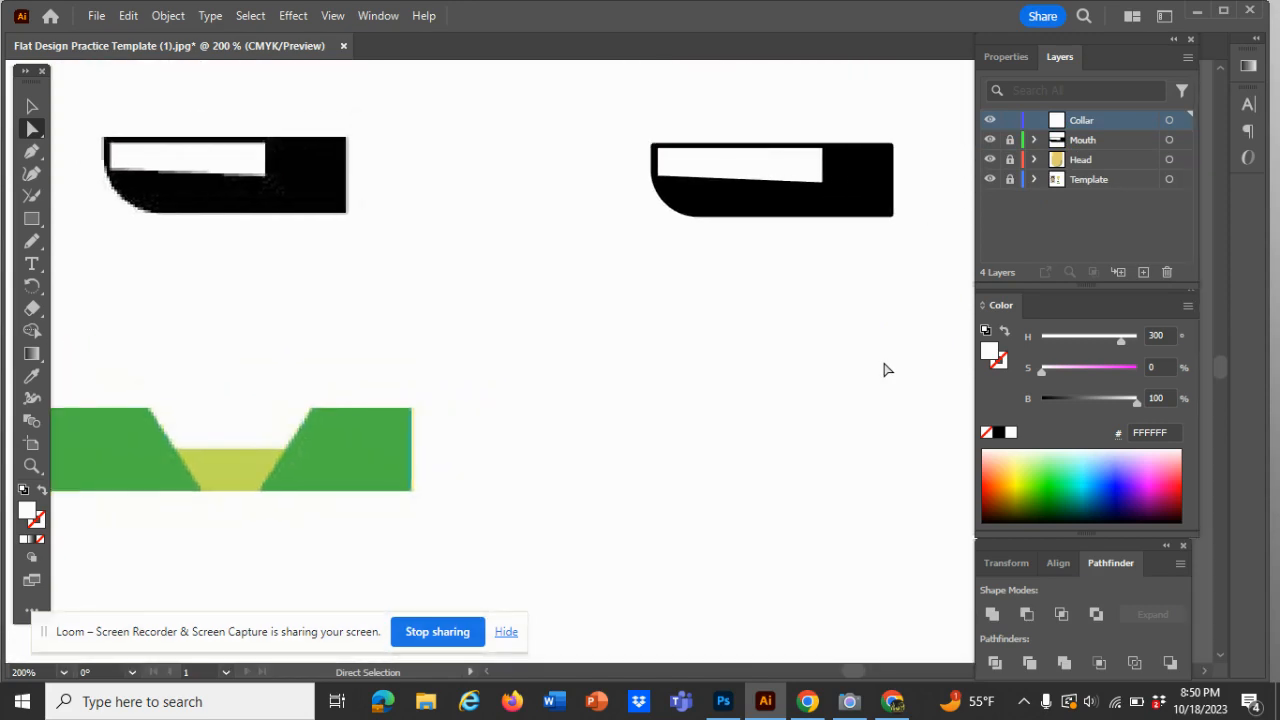
scroll(884, 370, "left", 1)
scroll(884, 370, "left", 1)
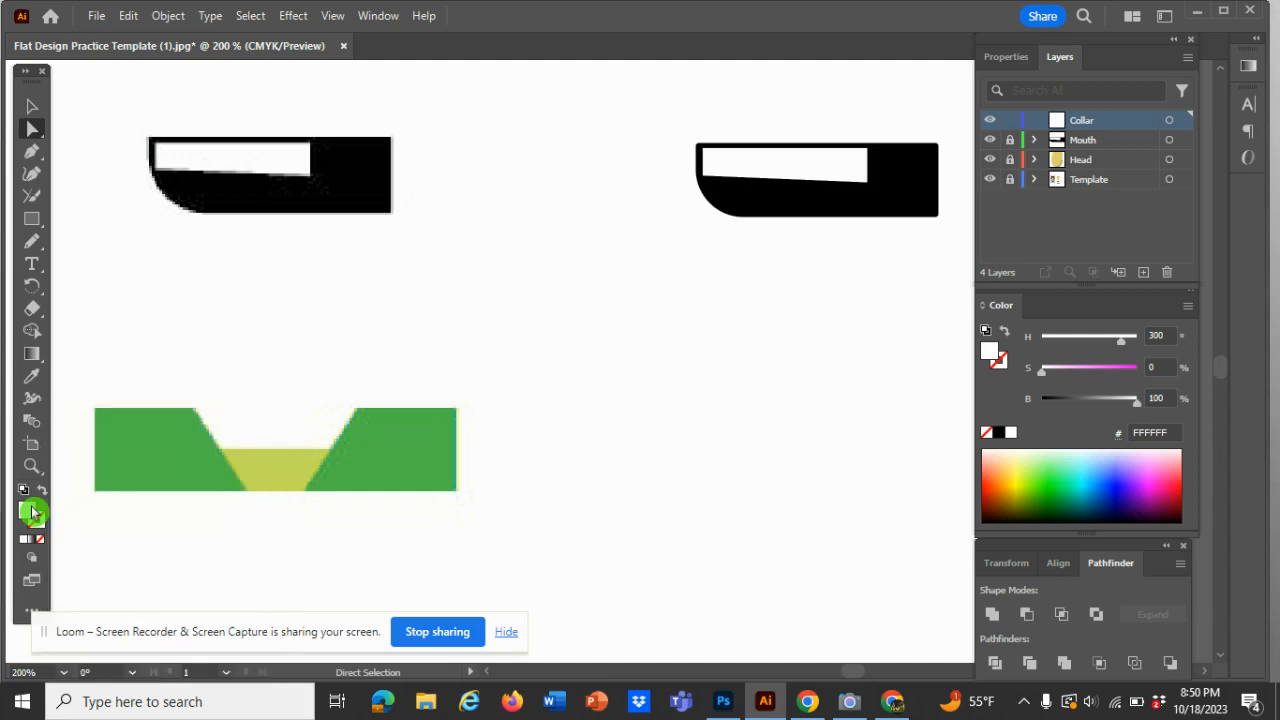
left_click(41, 544)
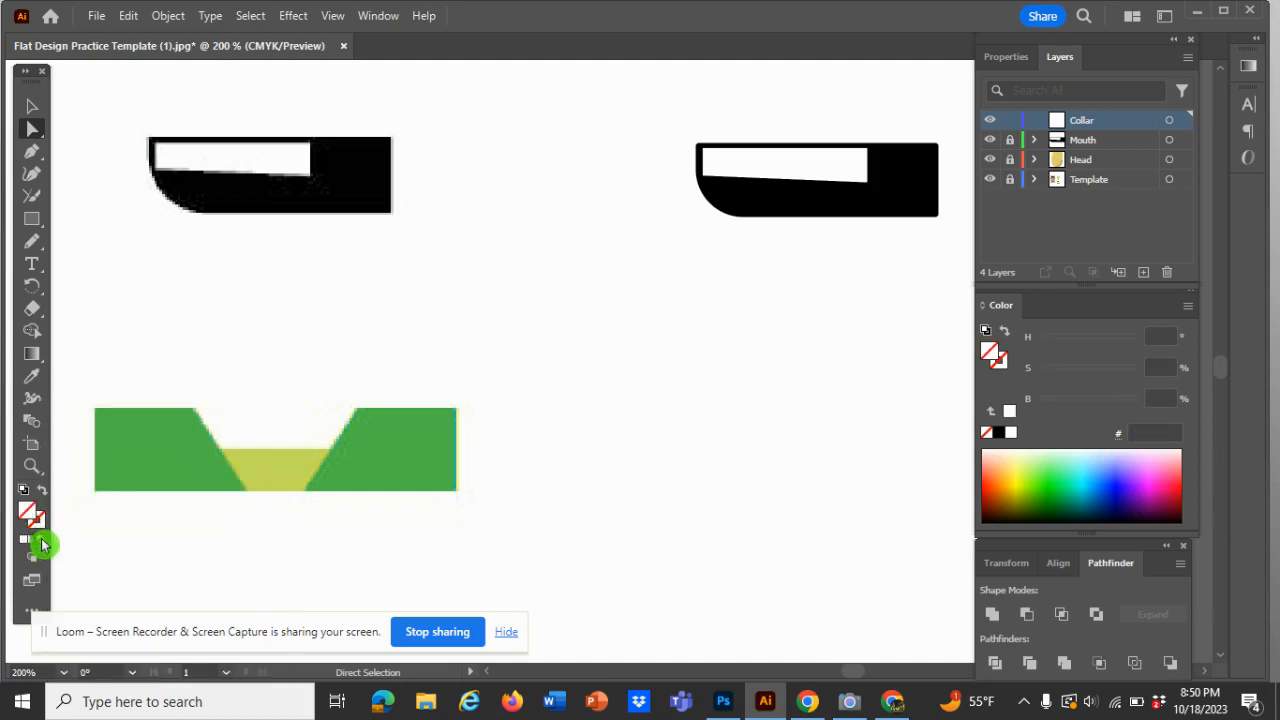
left_click(28, 229)
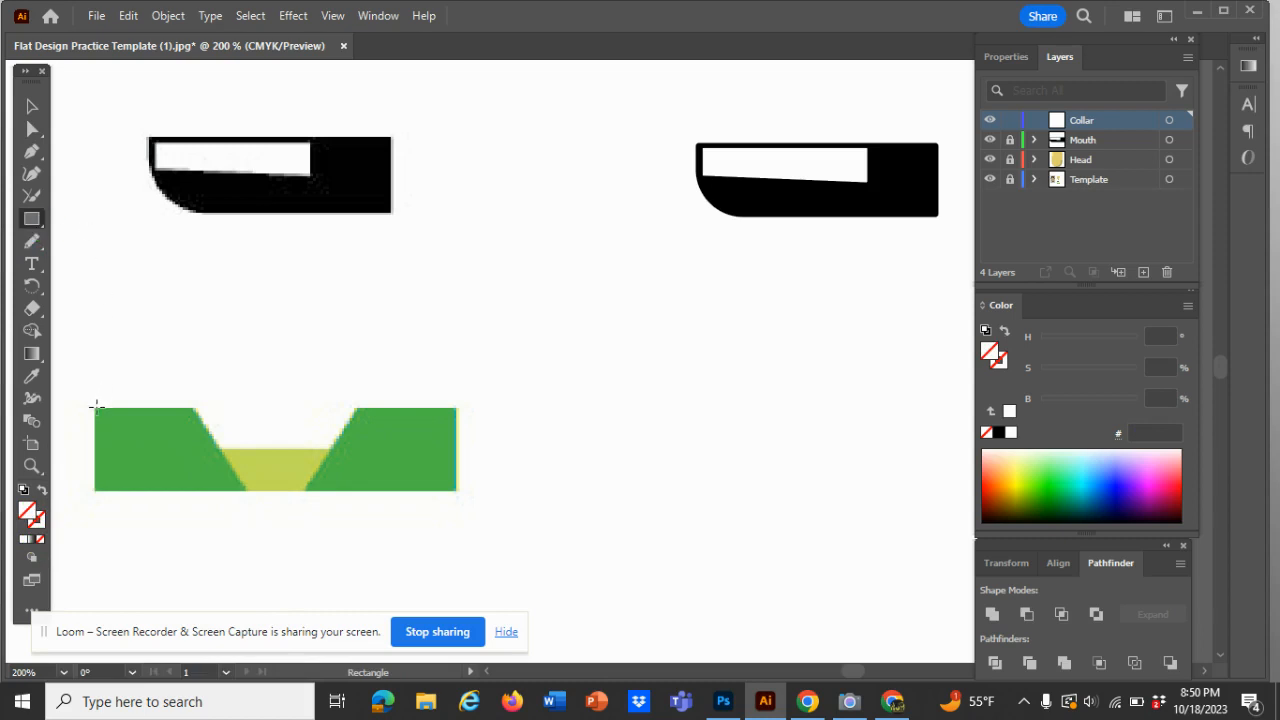
left_click_drag(96, 406, 455, 492)
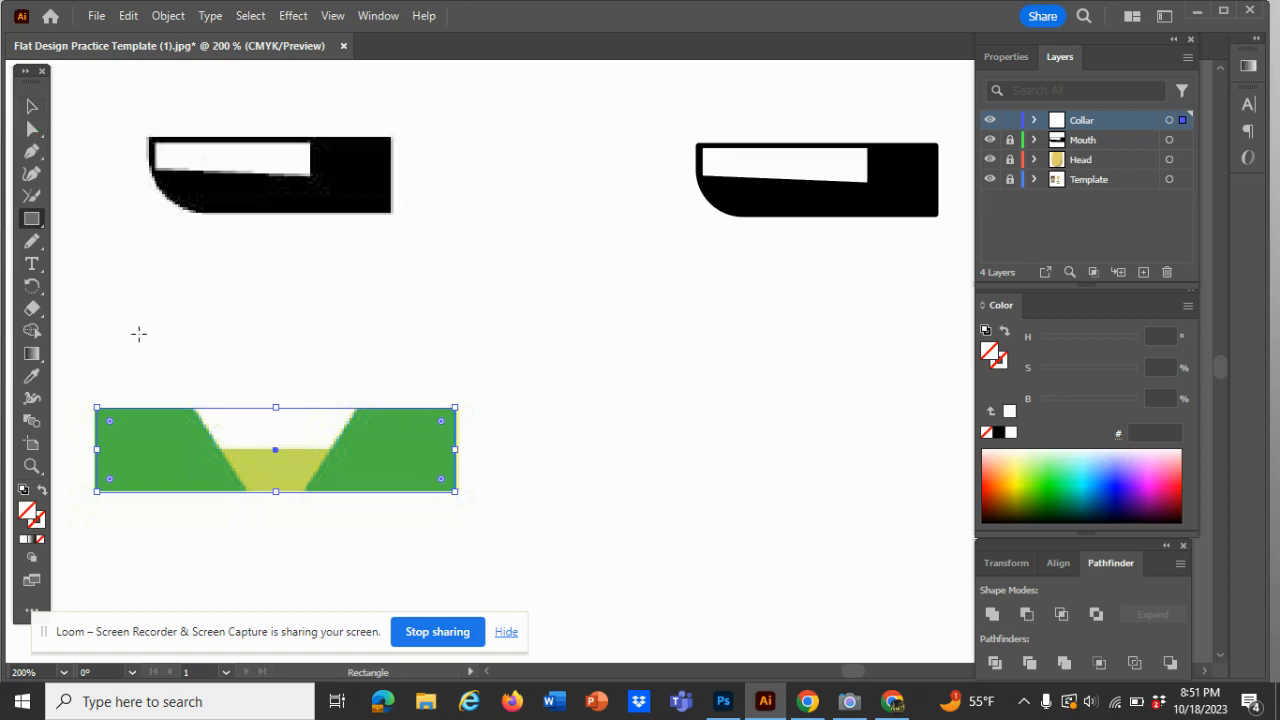
- Move the unfilled collar rectangle beside the example collar, roughly centred below the redrawn mouth
key("v")
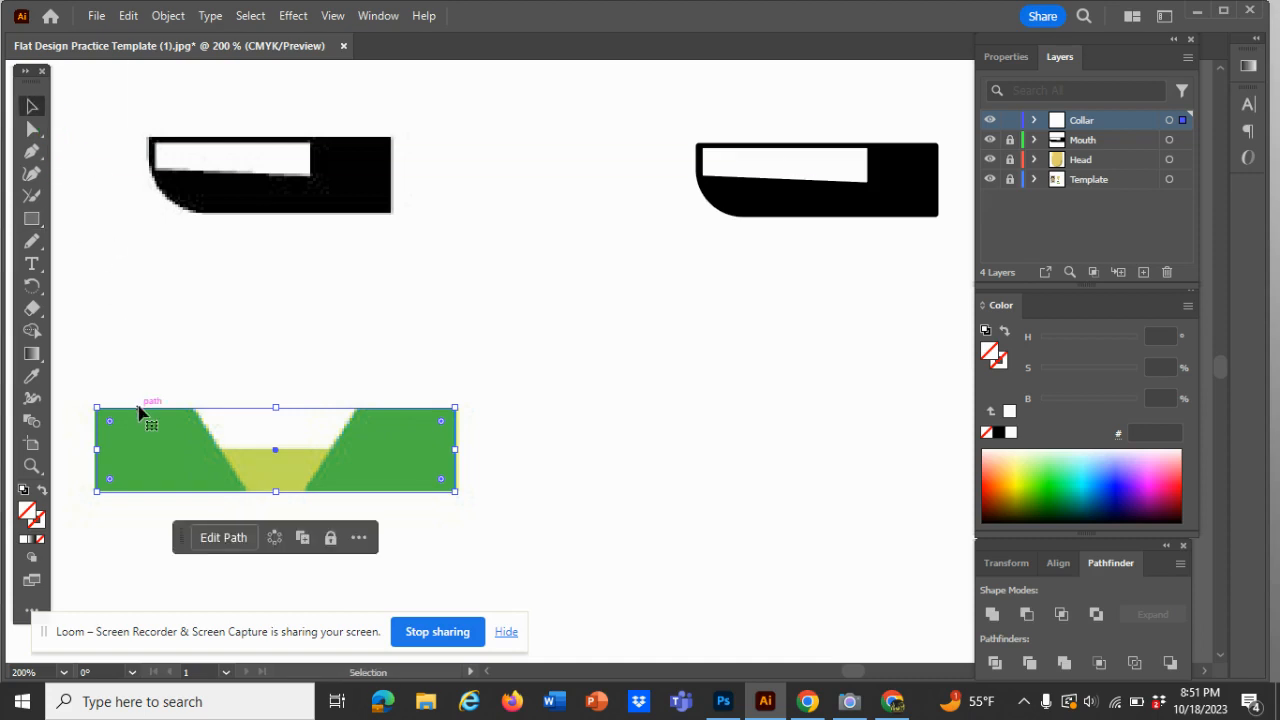
left_click_drag(140, 412, 674, 419)
scroll(674, 419, "right", 3)
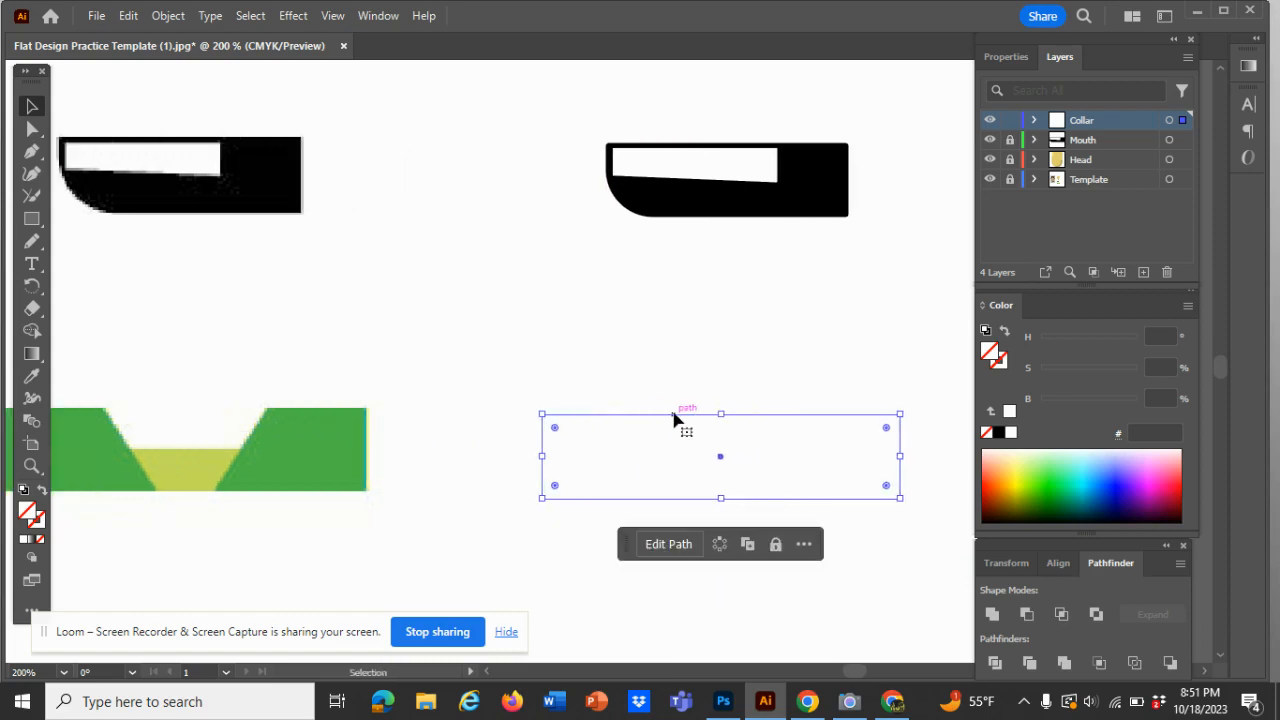
left_click_drag(677, 418, 691, 418)
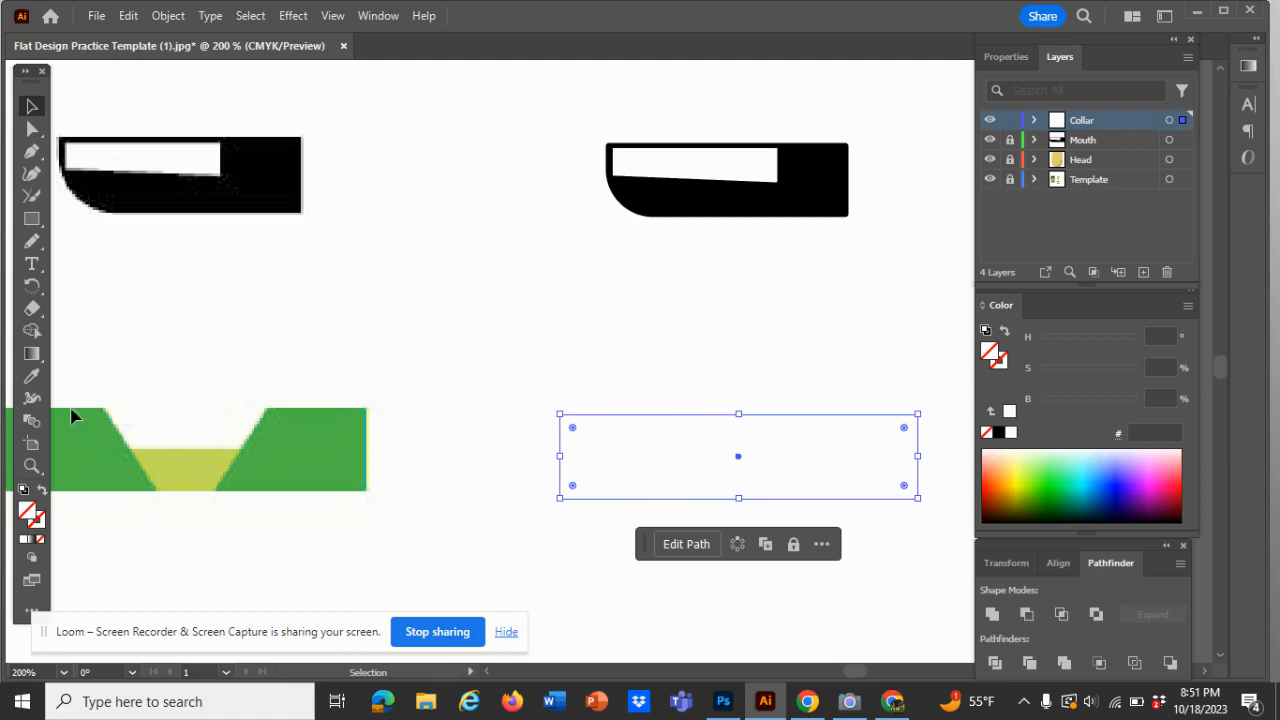
- Fill the collar rectangle with the green sampled from the example collar, and shift it slightly up and left
left_click(31, 388)
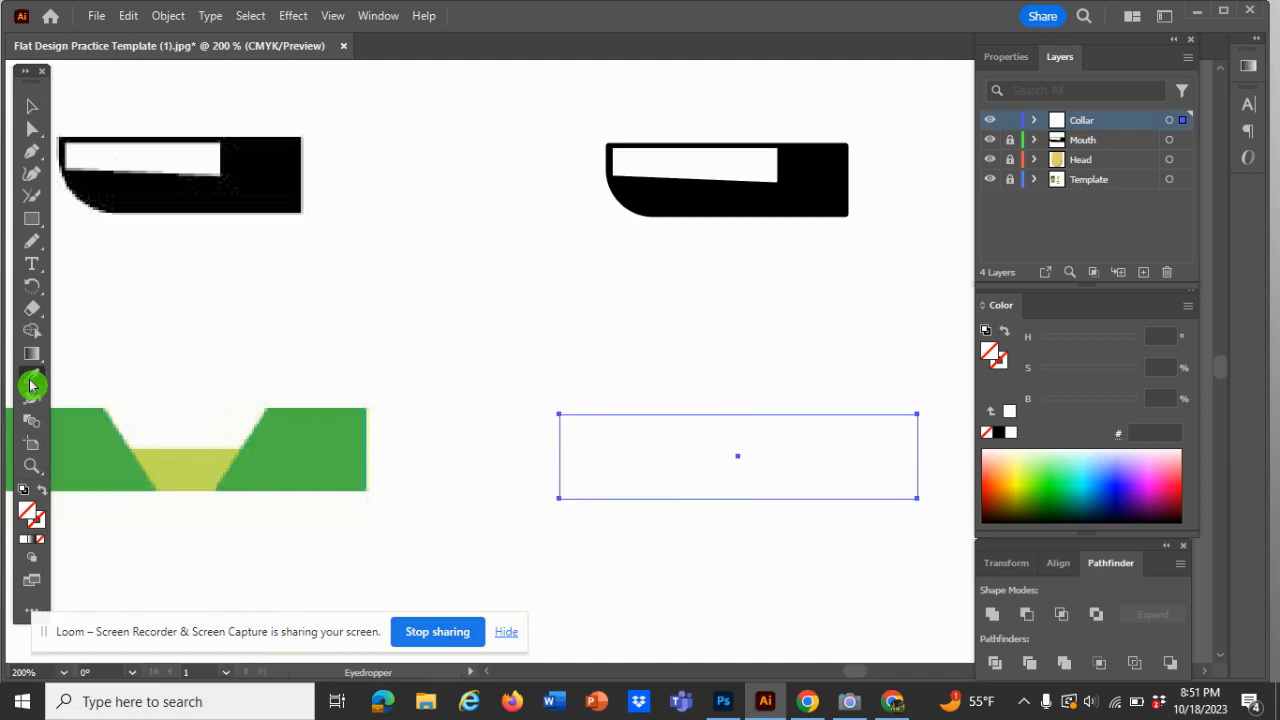
left_click(322, 434)
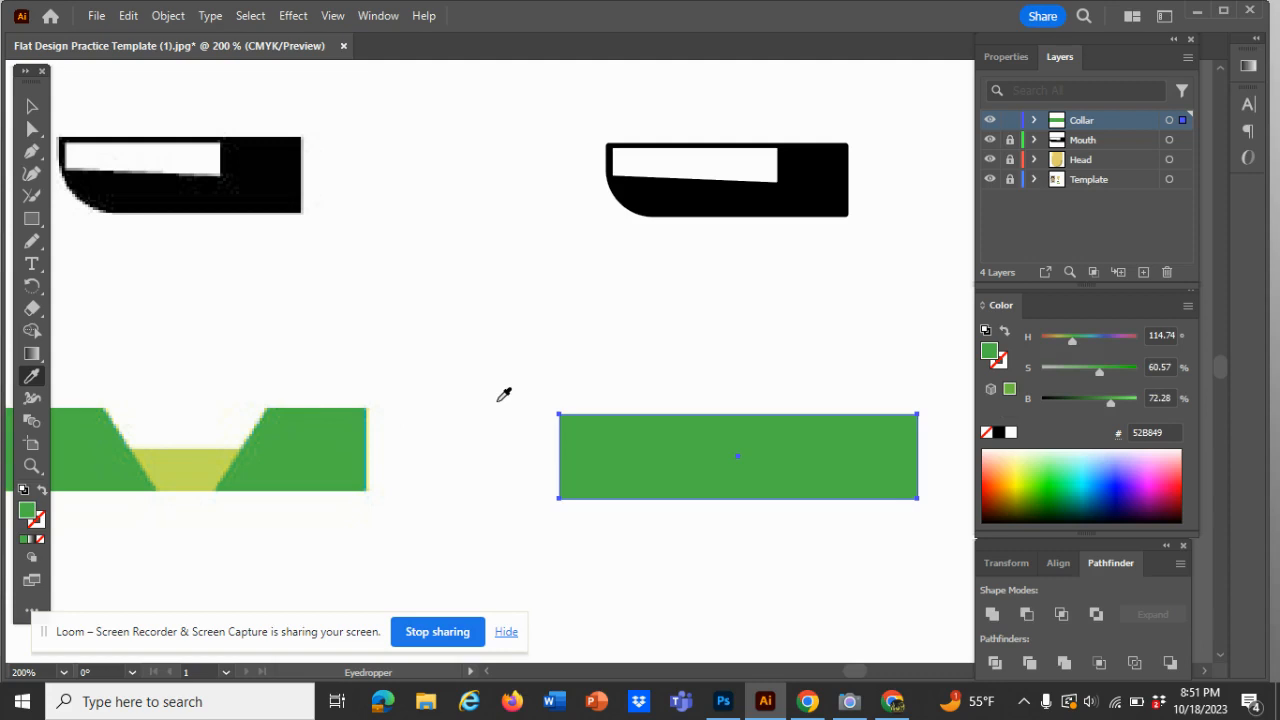
key("v")
mouse_move(620, 452)
left_mouse_down()
mouse_move(641, 449)
mouse_move(606, 443)
left_mouse_up()
- Compare the green collar rectangle with the example collar's cut-out shape, and deselect the rectangle
scroll(503, 517, "left", 3)
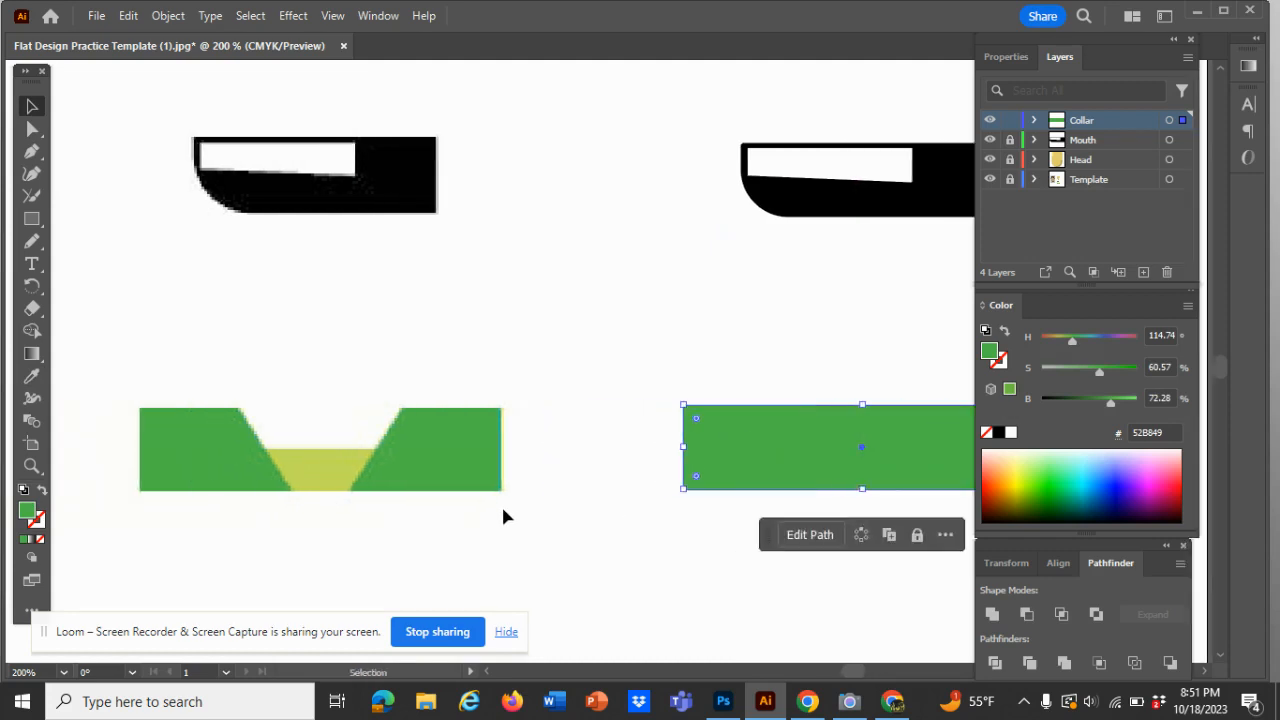
scroll(503, 517, "right", 5)
scroll(503, 517, "left", 4)
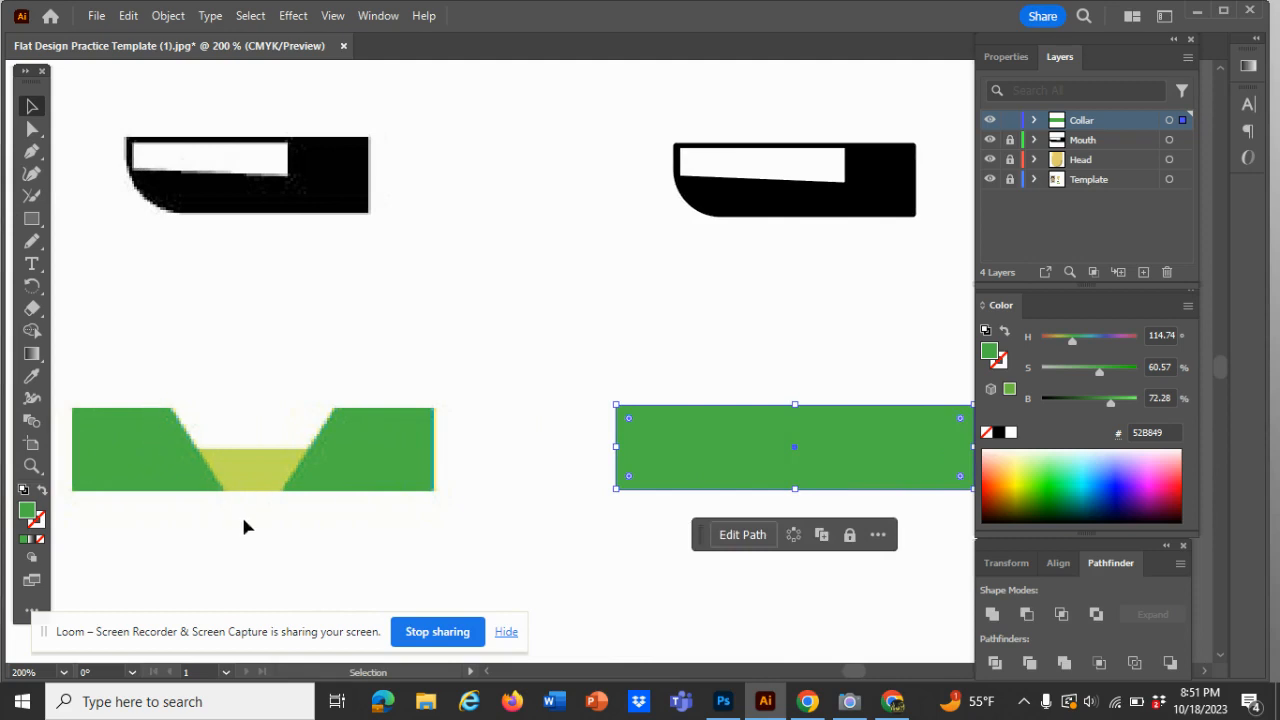
scroll(314, 428, "right", 1)
scroll(314, 428, "left", 1)
key("ctrl+minus")
scroll(314, 421, "left", 7)
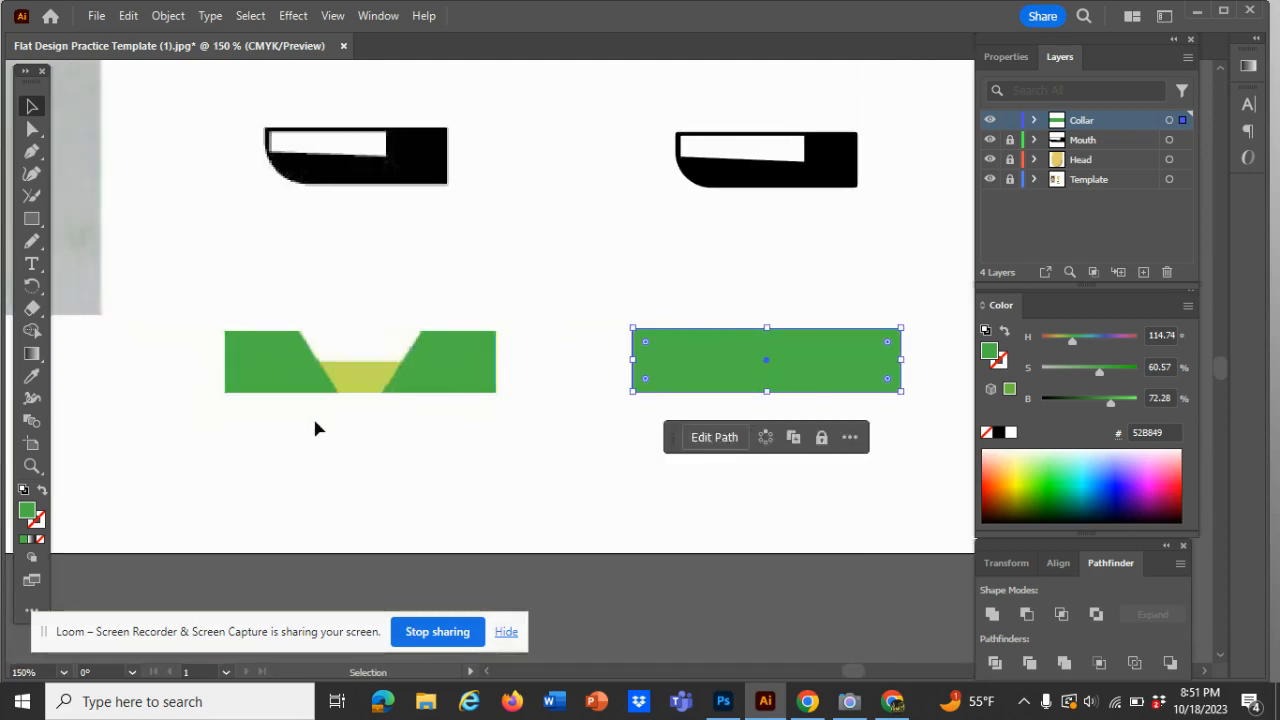
scroll(314, 421, "right", 2)
scroll(314, 421, "up", 1)
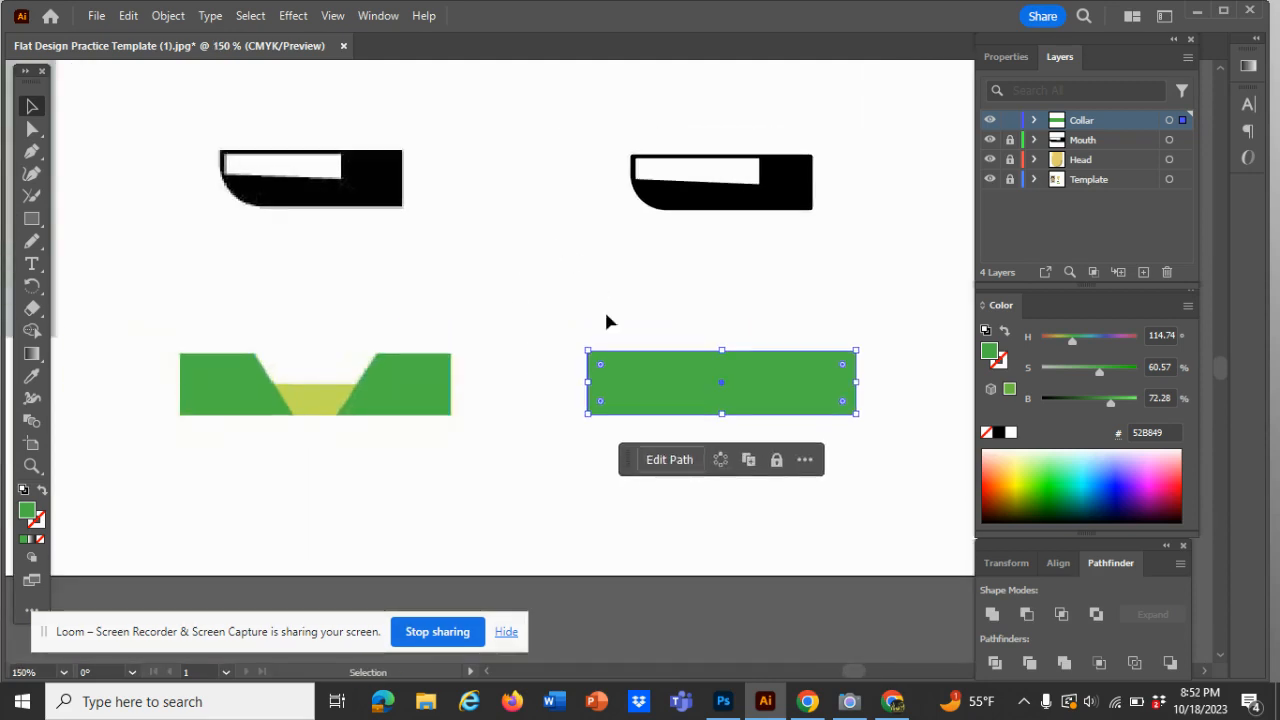
left_click(551, 289)
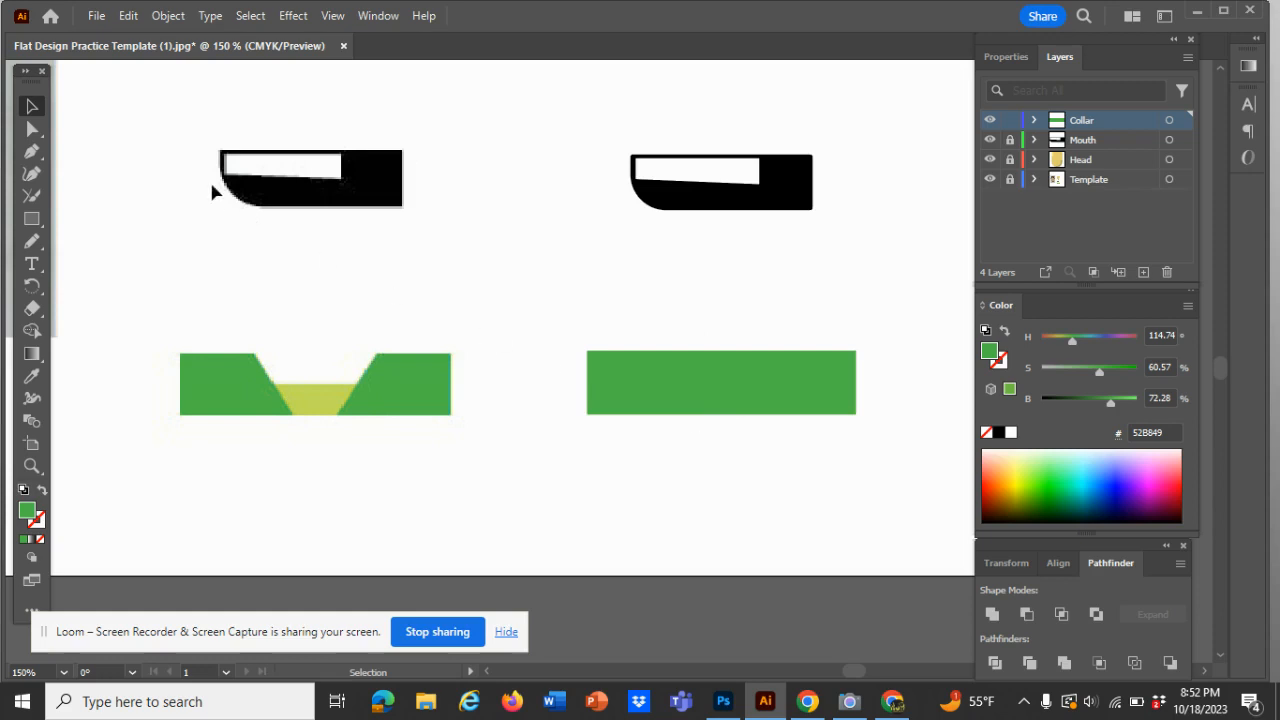
- Reset the drawing colours to the defaults and set the stroke to none, keeping the white fill
left_click(53, 548)
left_click(41, 507)
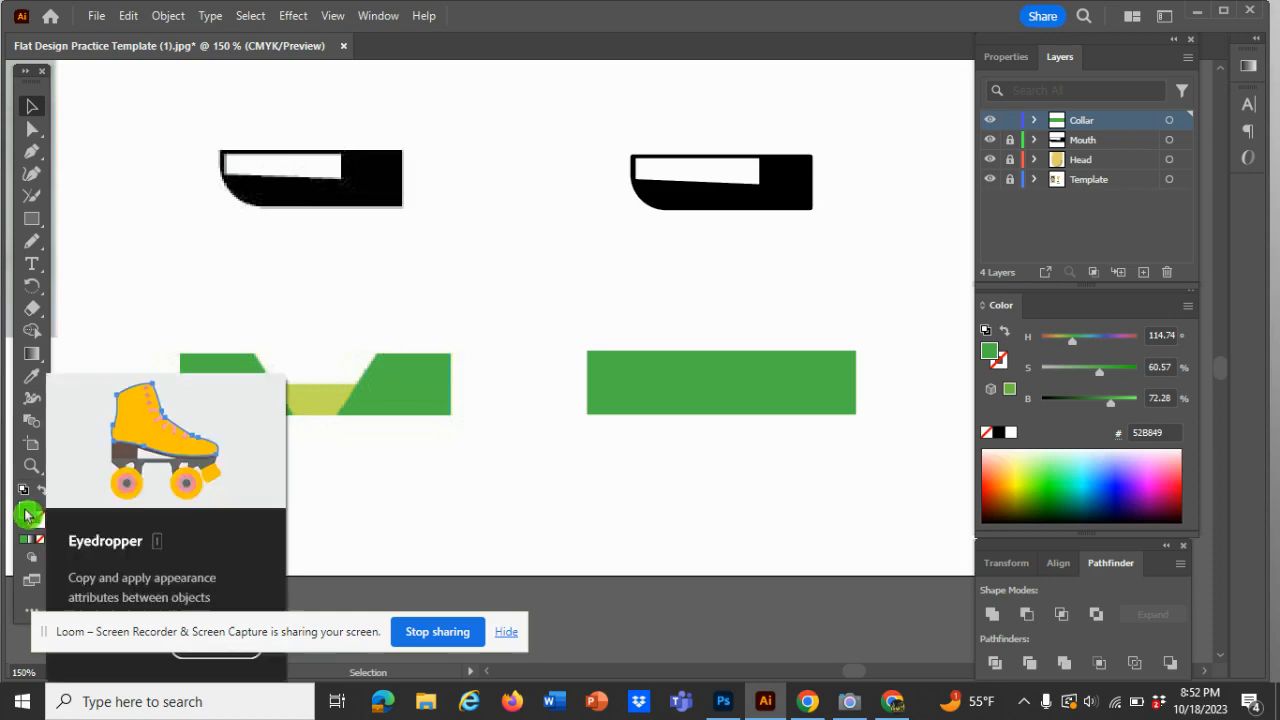
left_click(23, 489)
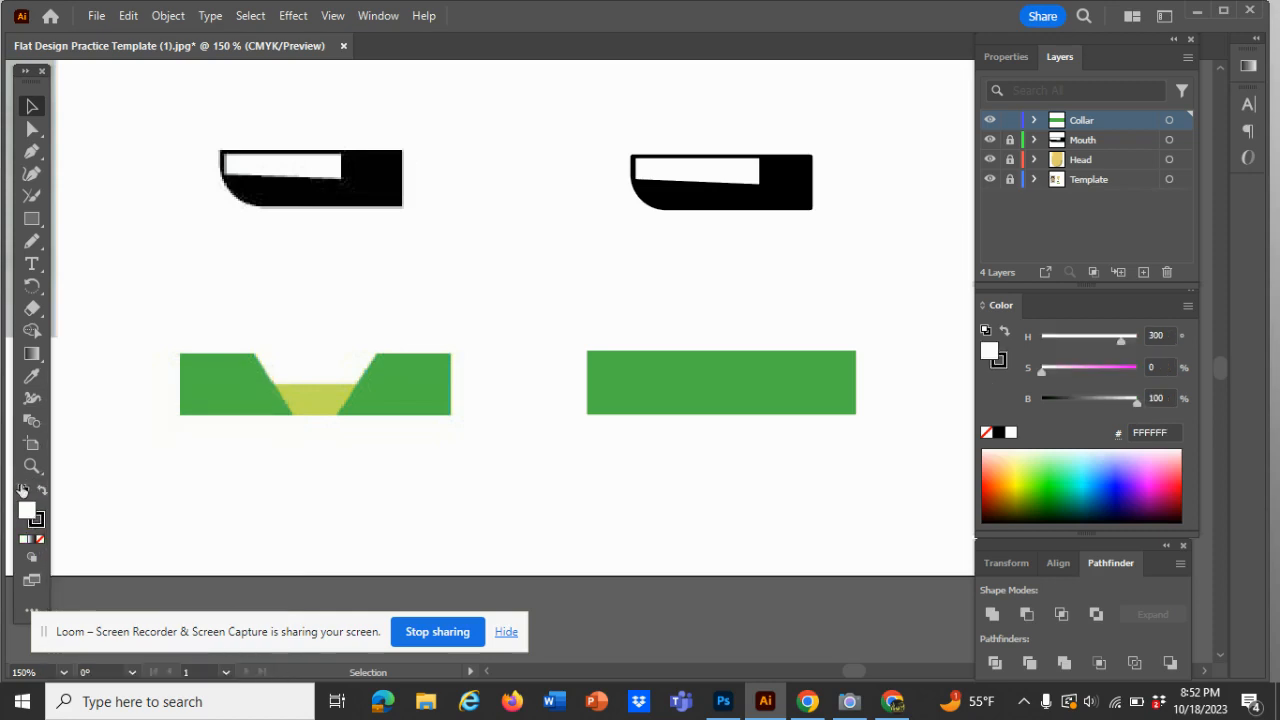
left_click(40, 530)
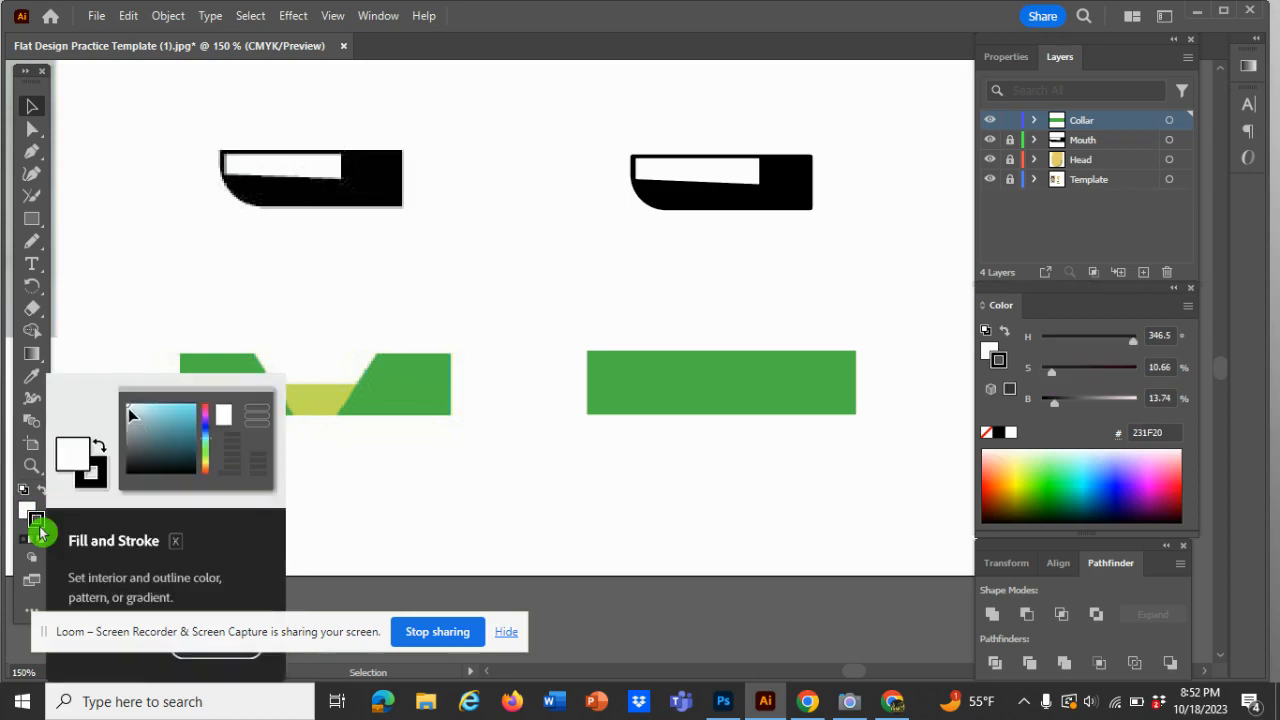
left_click(40, 540)
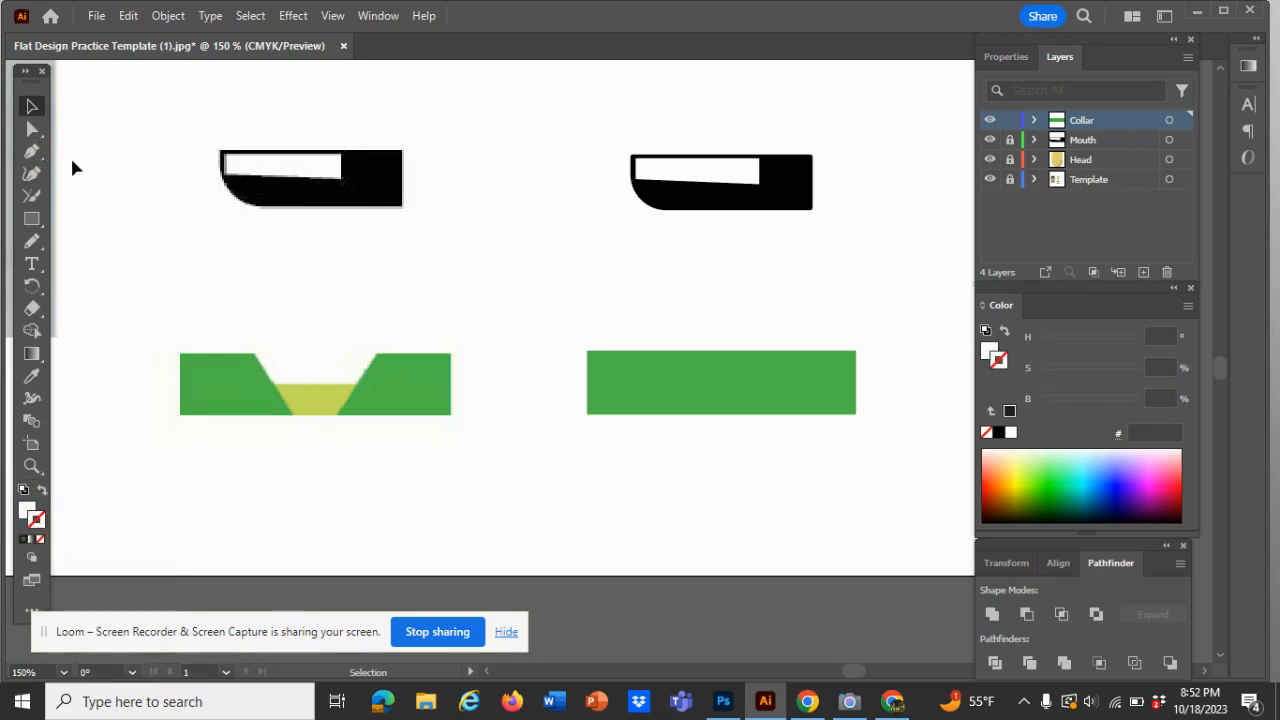
- Draw a closed white trapezoid with the Pen tool, tracing the cut-out opening of the example collar
key("p")
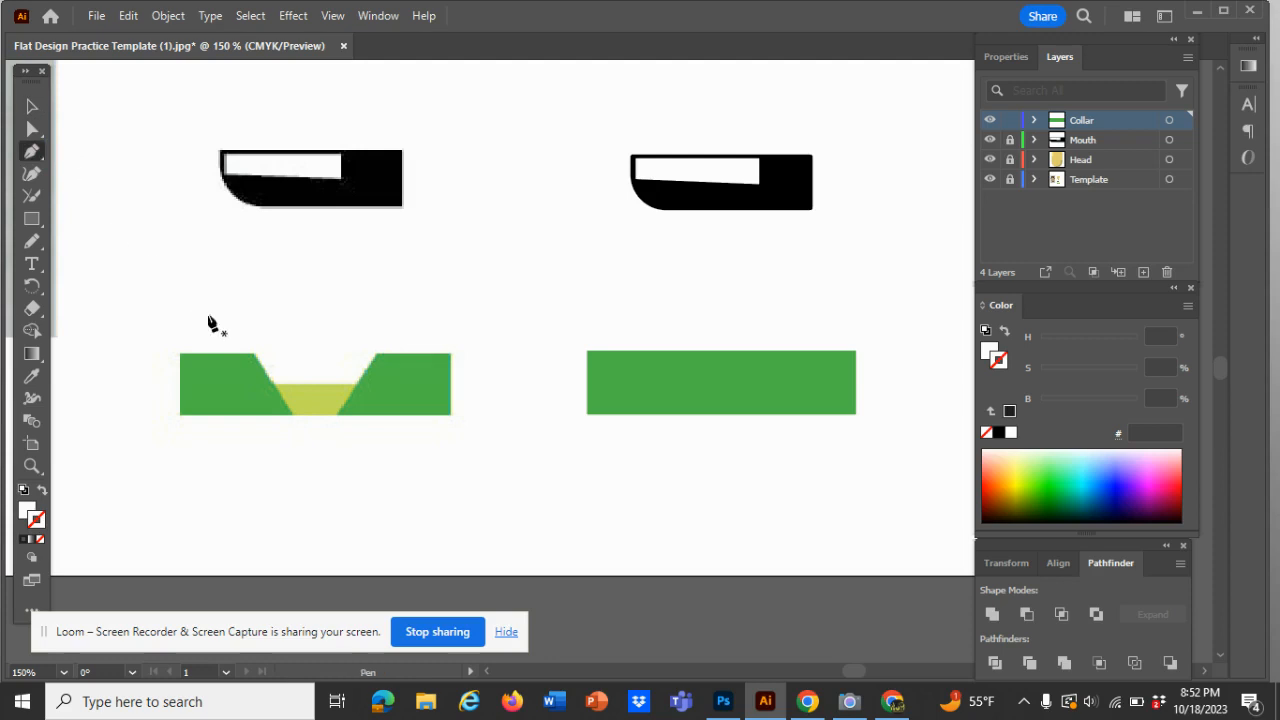
left_click(251, 351)
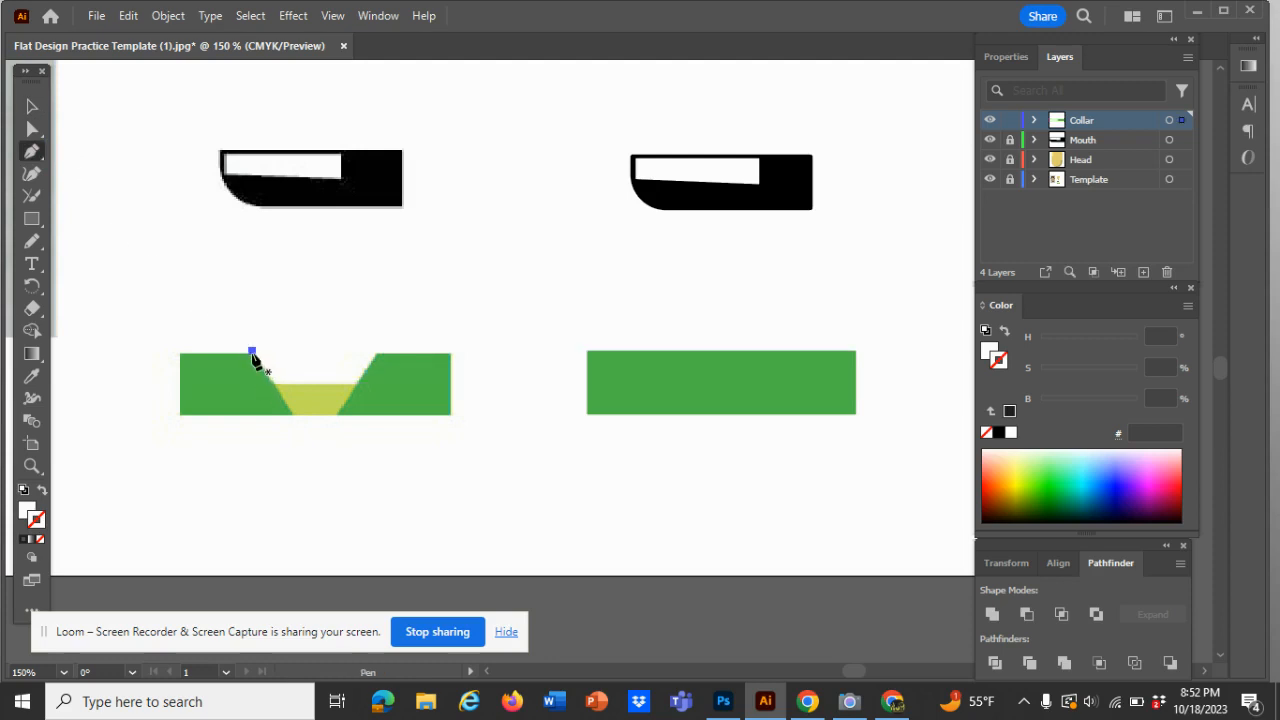
left_click(292, 414)
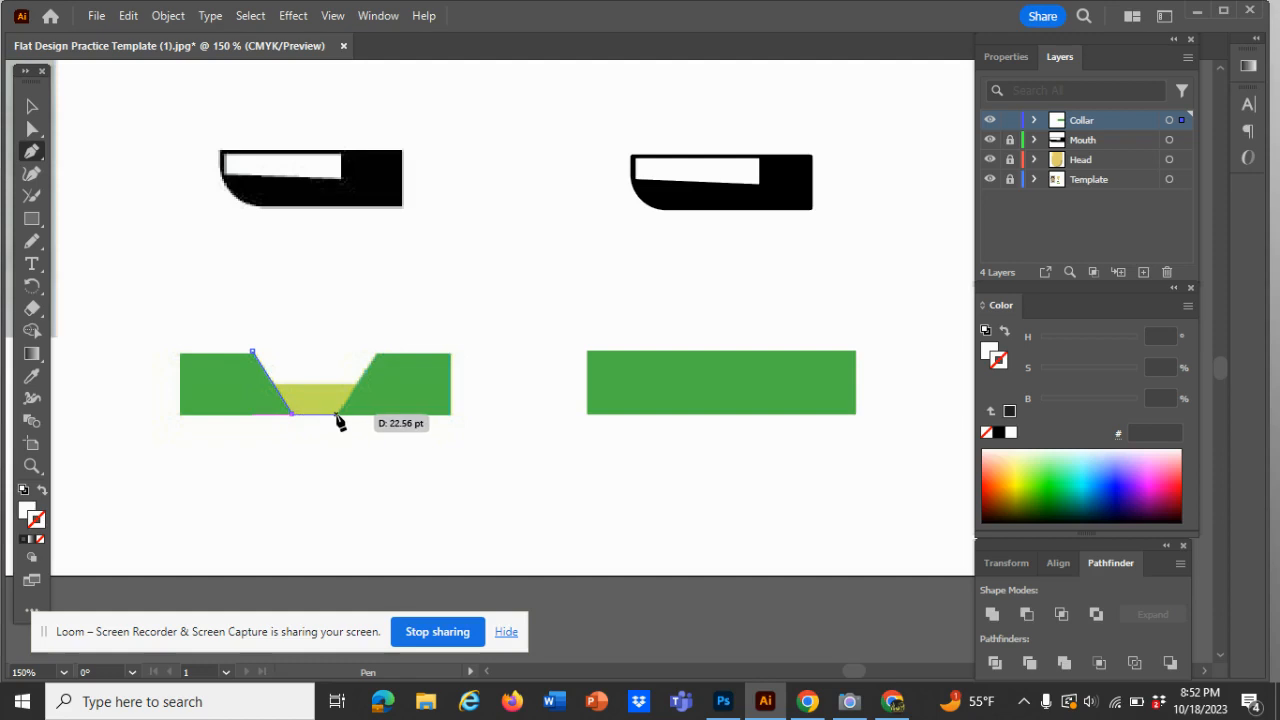
left_click(336, 414)
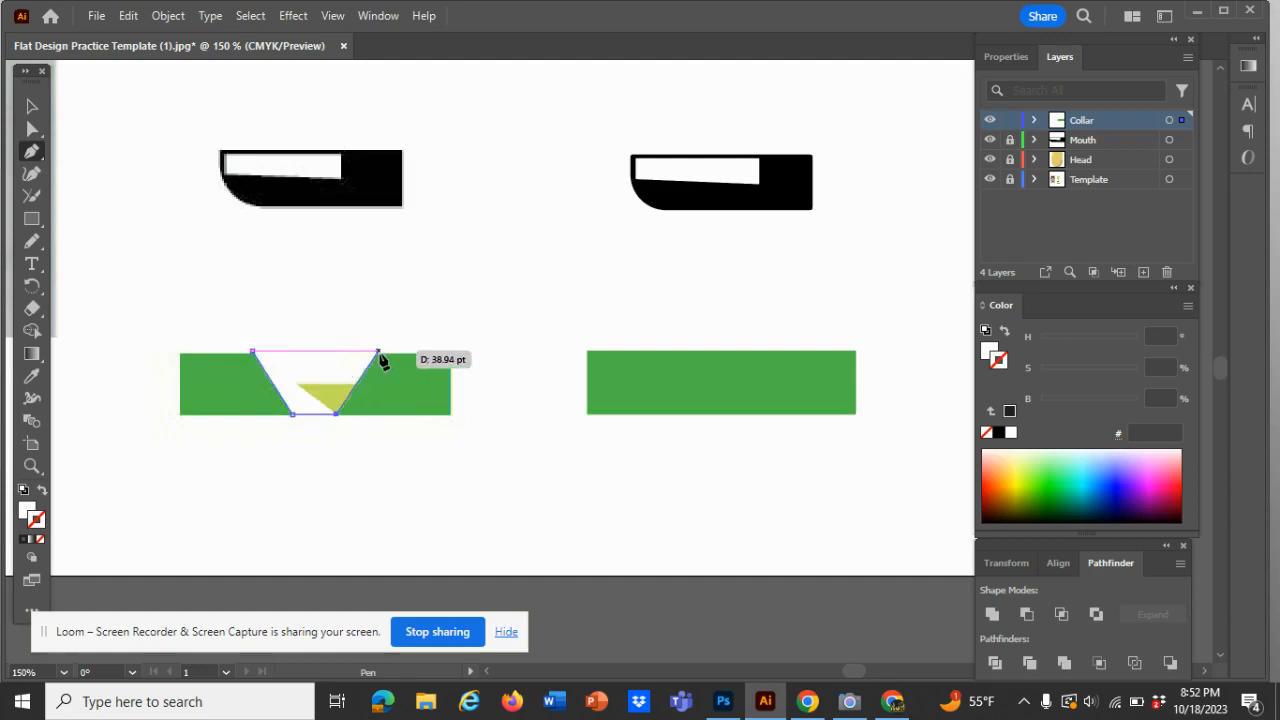
left_click(378, 352)
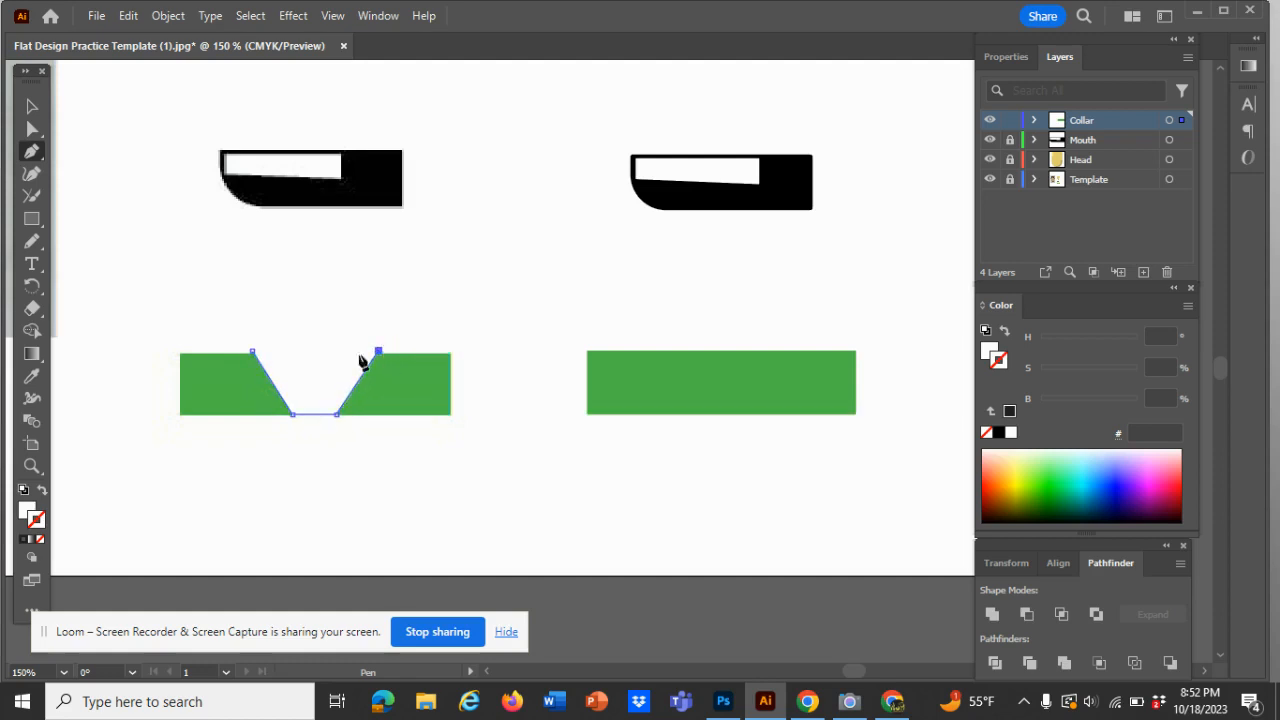
left_click(251, 352)
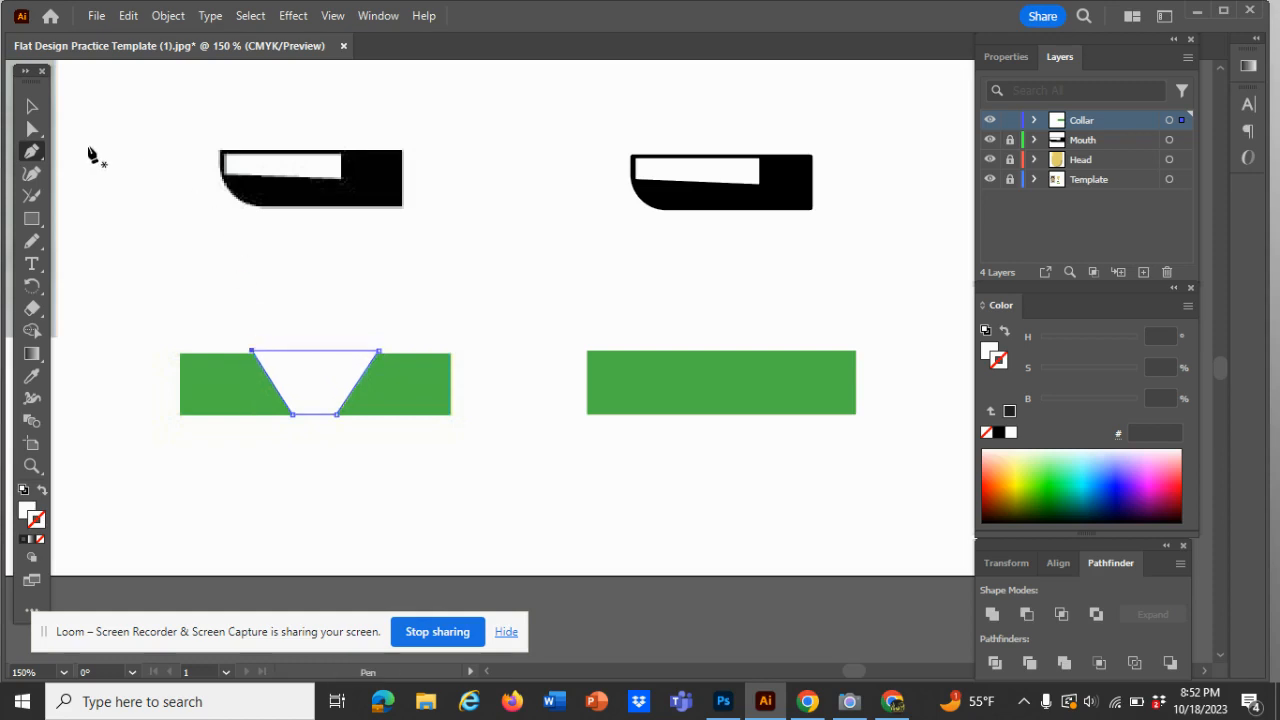
- Move the white trapezoid onto the middle of the green rectangle and stretch its upper edge slightly above the rectangle
left_click(43, 109)
left_click(34, 110)
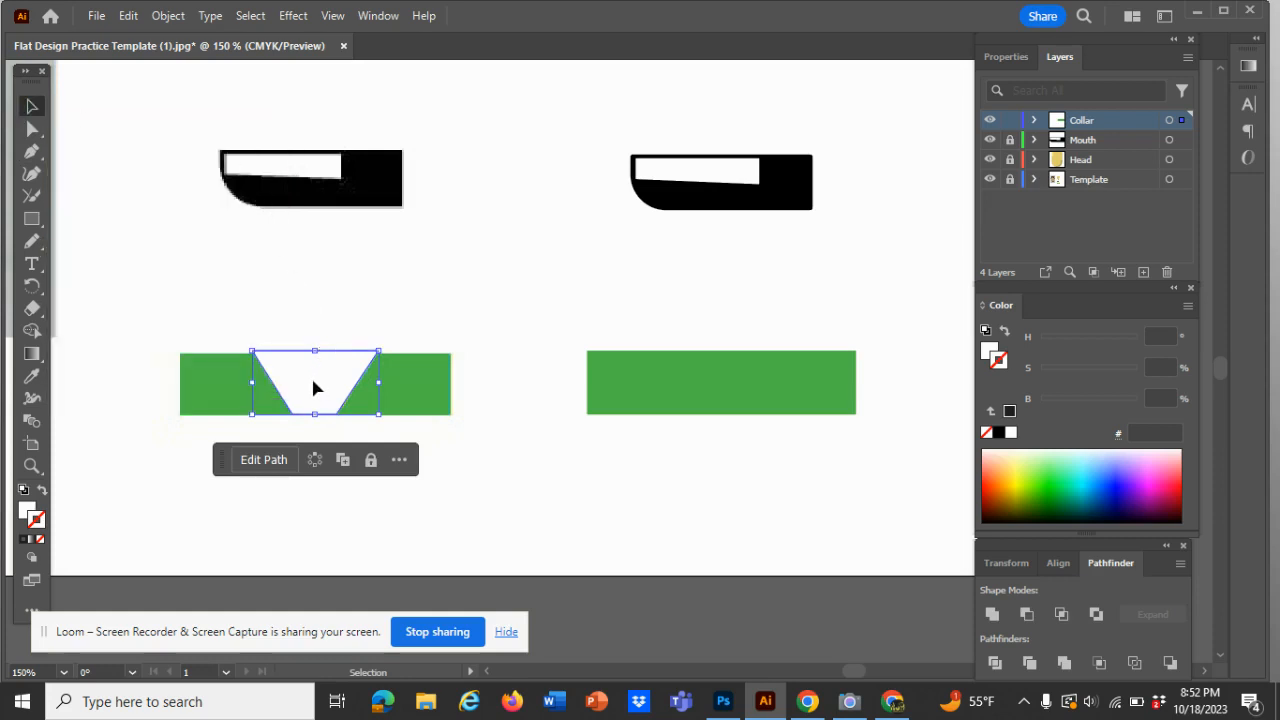
left_click_drag(313, 378, 721, 418)
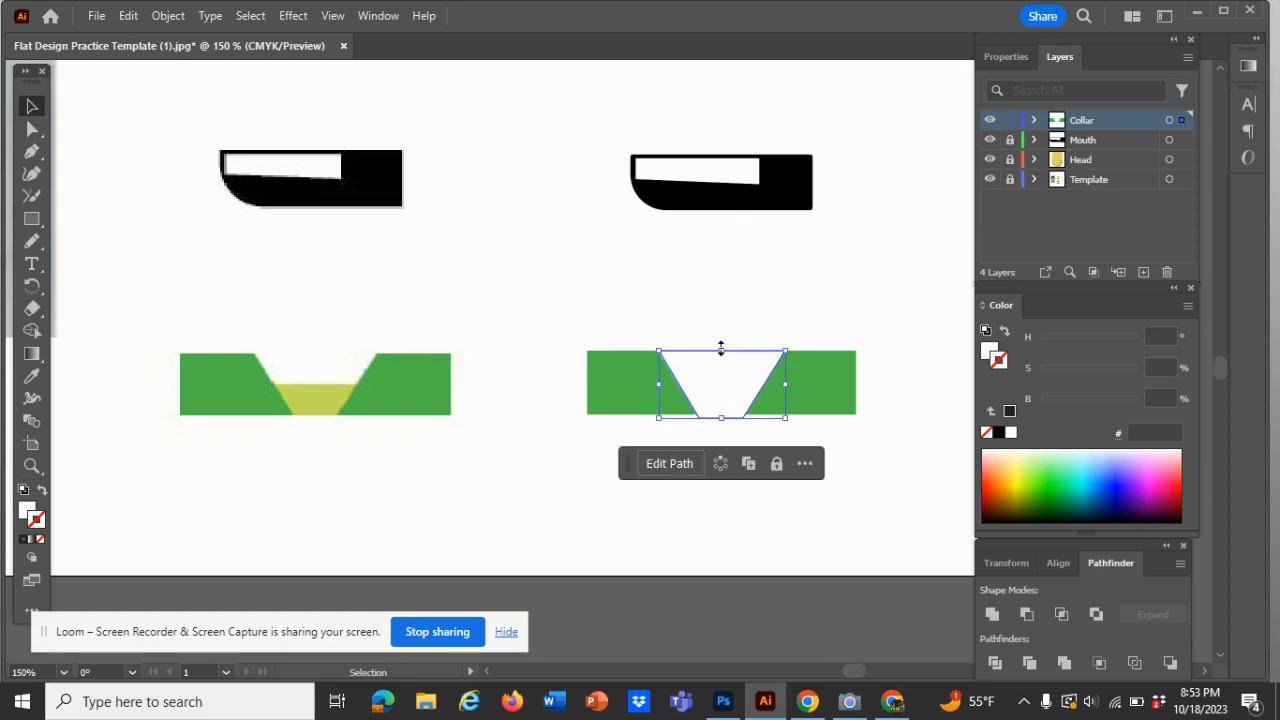
left_click_drag(720, 349, 719, 346)
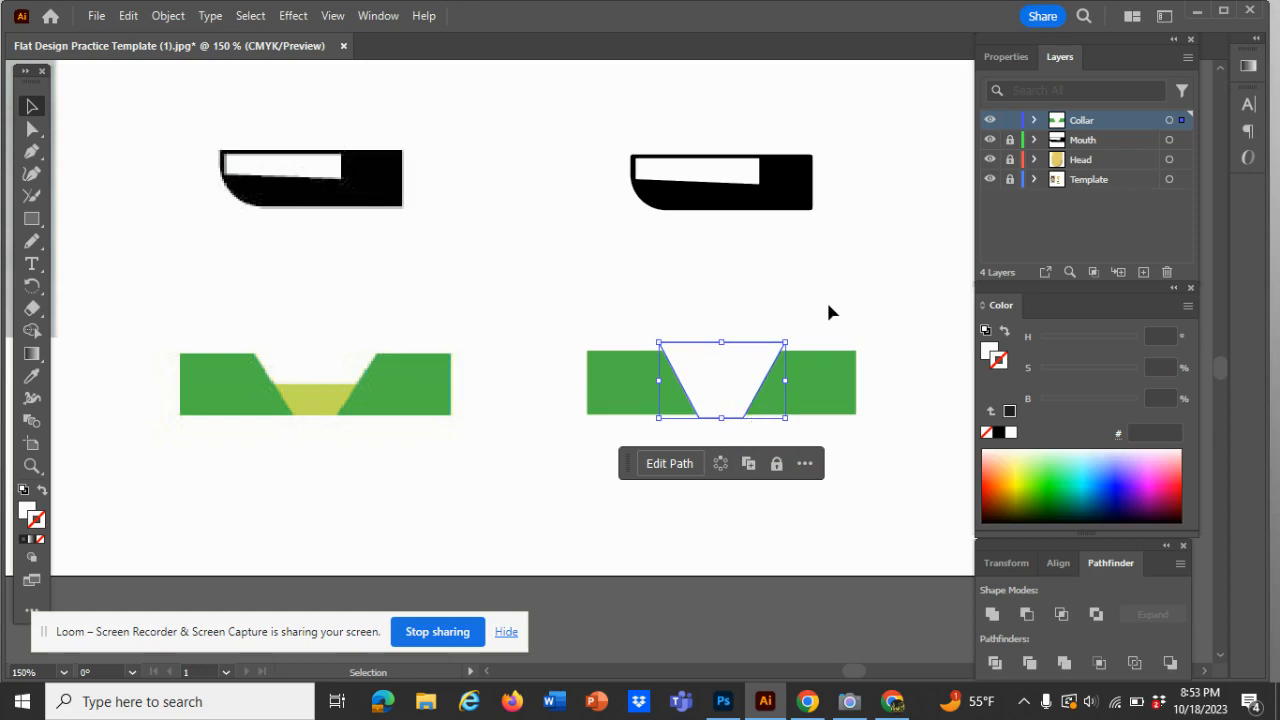
- Subtract the white trapezoid from the green rectangle with Minus Front to cut the collar opening, and deselect the result
left_click(1025, 620)
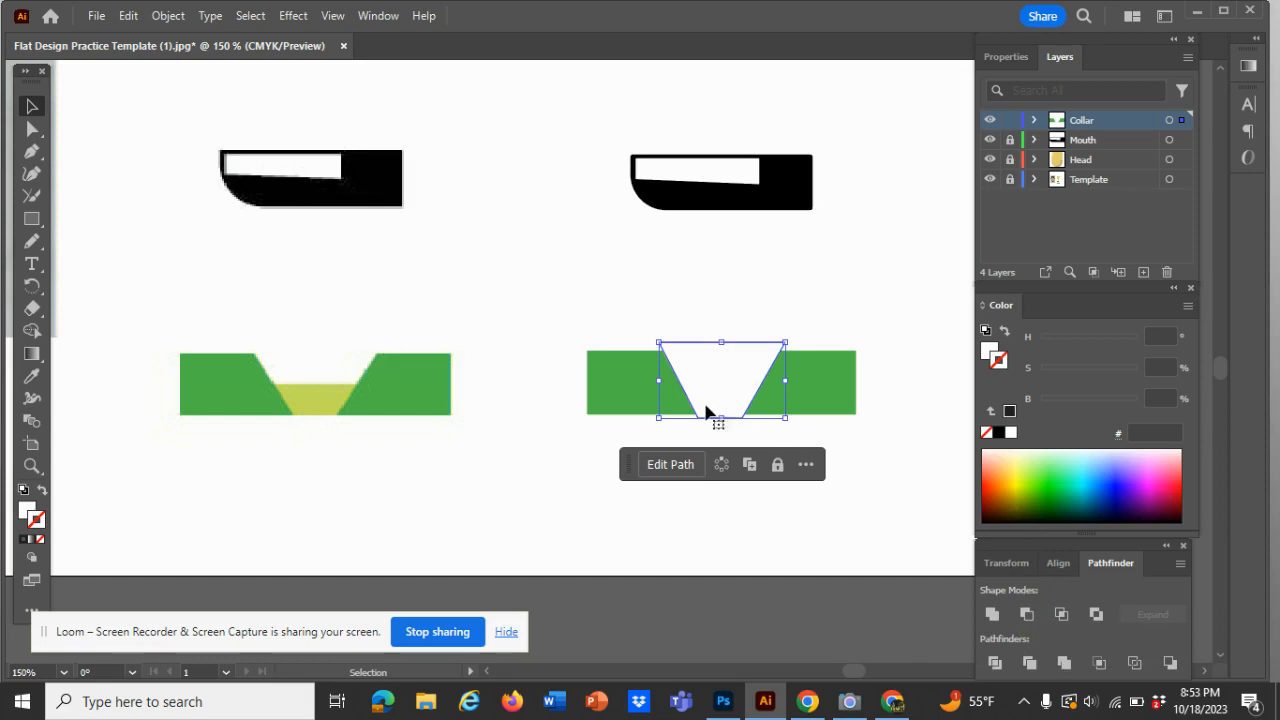
left_click_drag(615, 315, 729, 391)
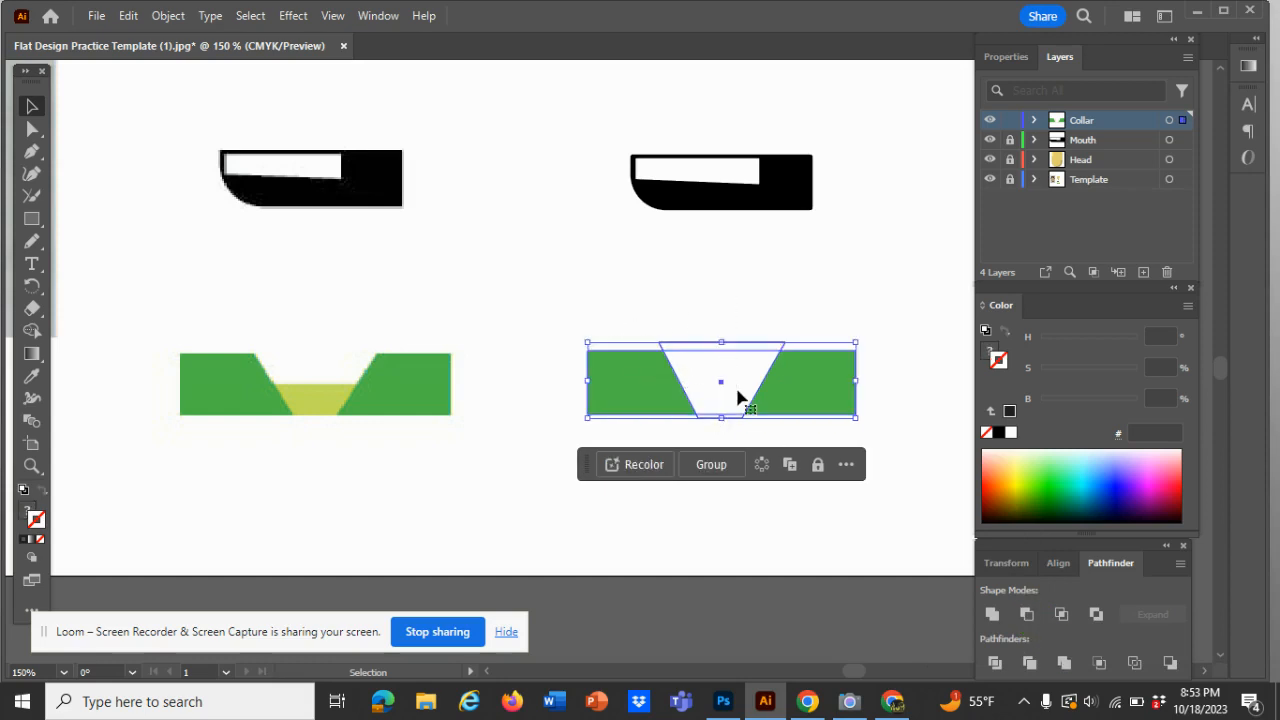
left_click(1021, 613)
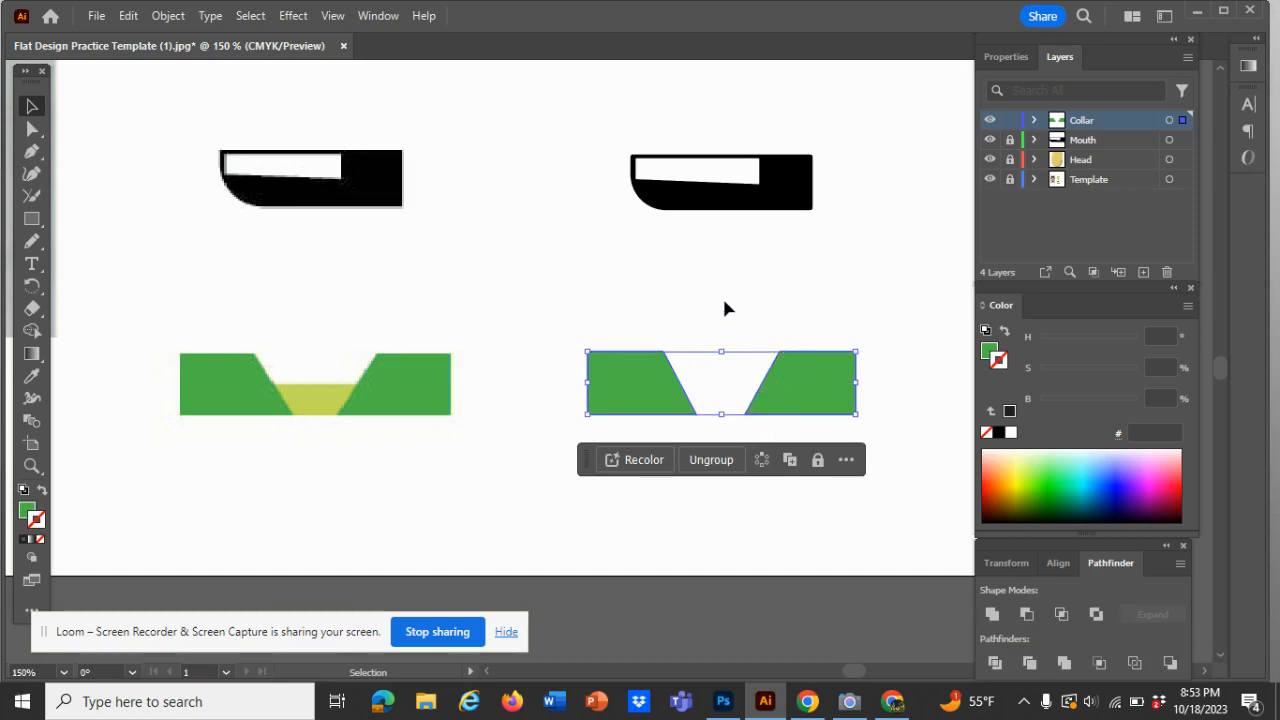
left_click(694, 281)
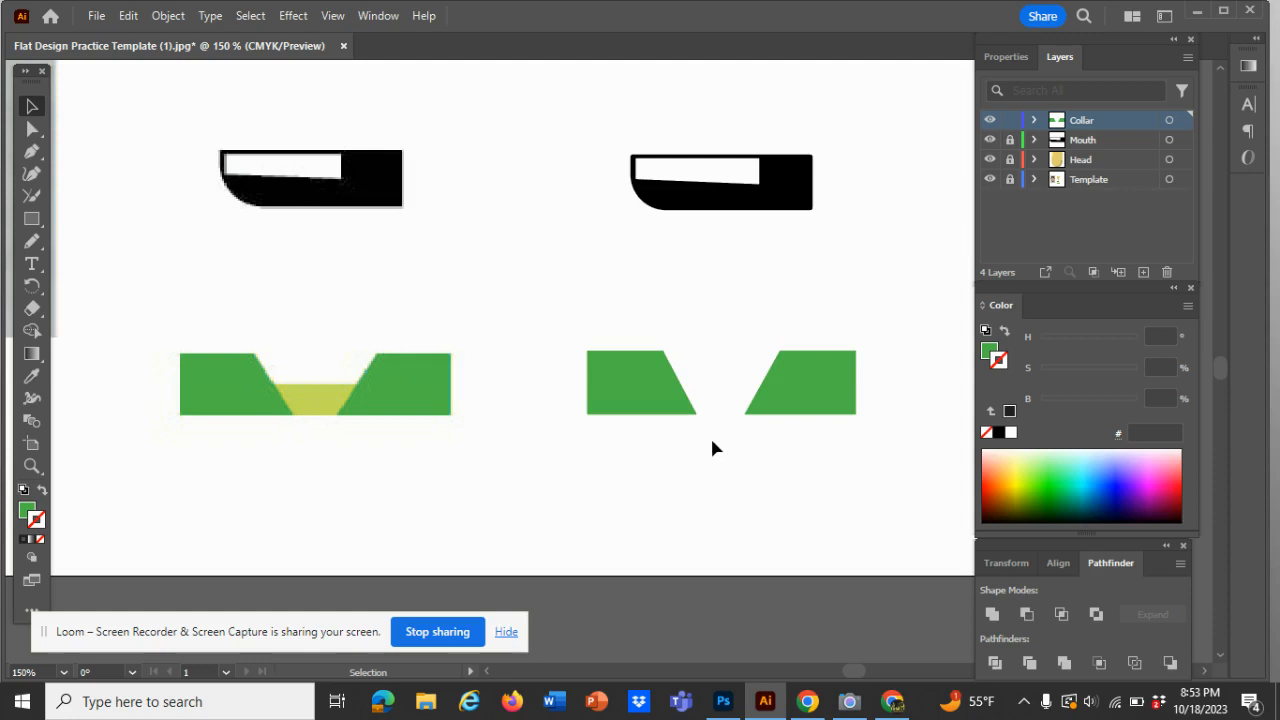
- Sample the yellow-green of the example's inner collar and draw a rectangle about 70 by 16 pt over that area
left_click_drag(718, 446, 707, 348)
left_click(33, 378)
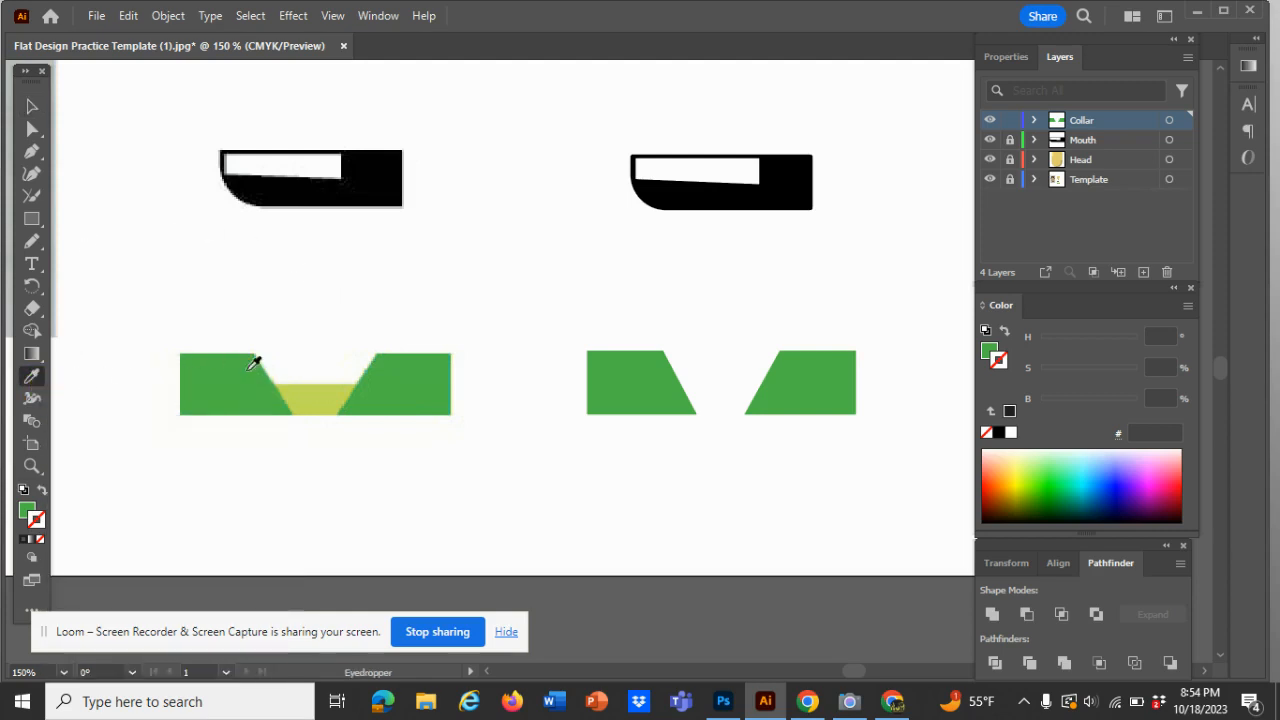
left_click(315, 392)
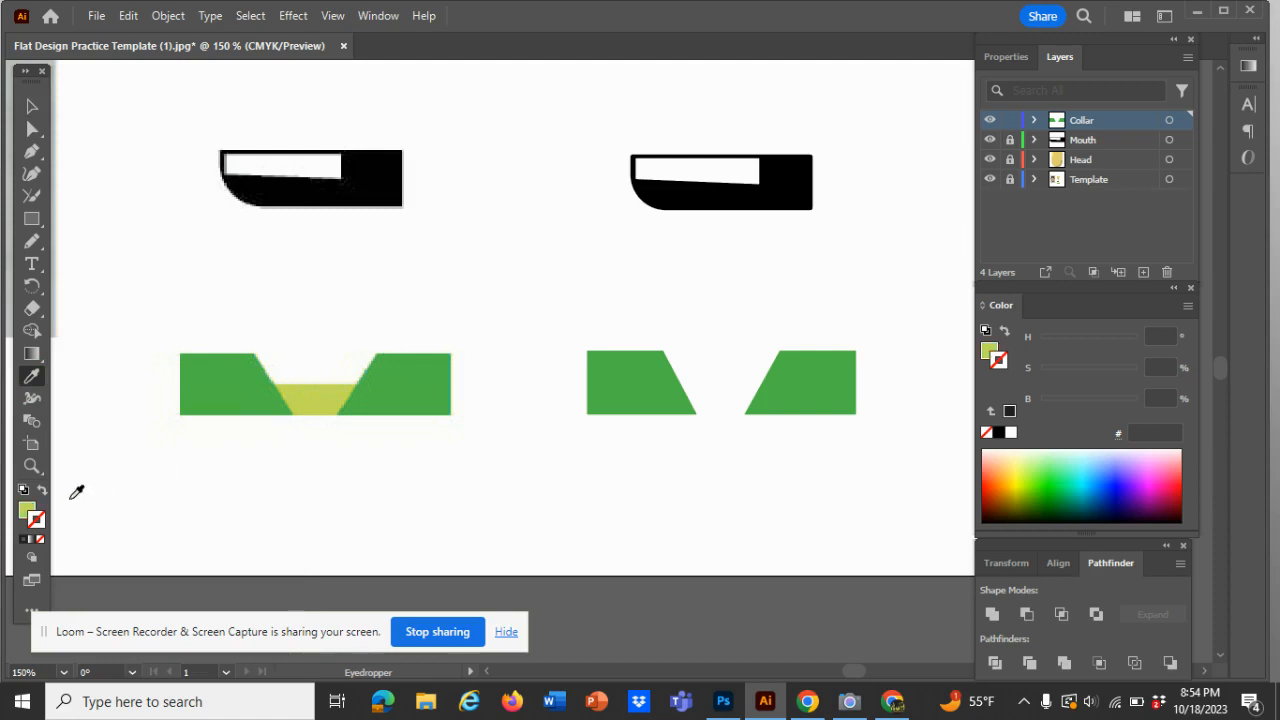
left_click(28, 516)
left_click(30, 223)
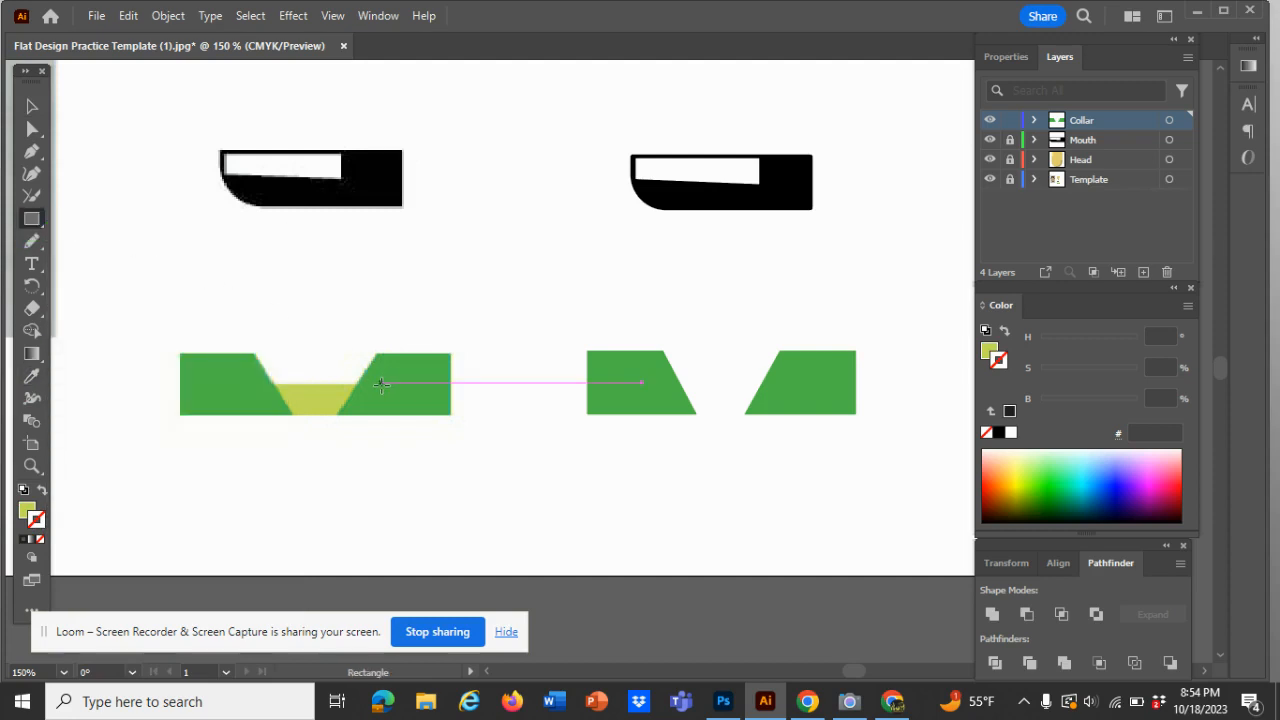
left_click_drag(381, 384, 243, 414)
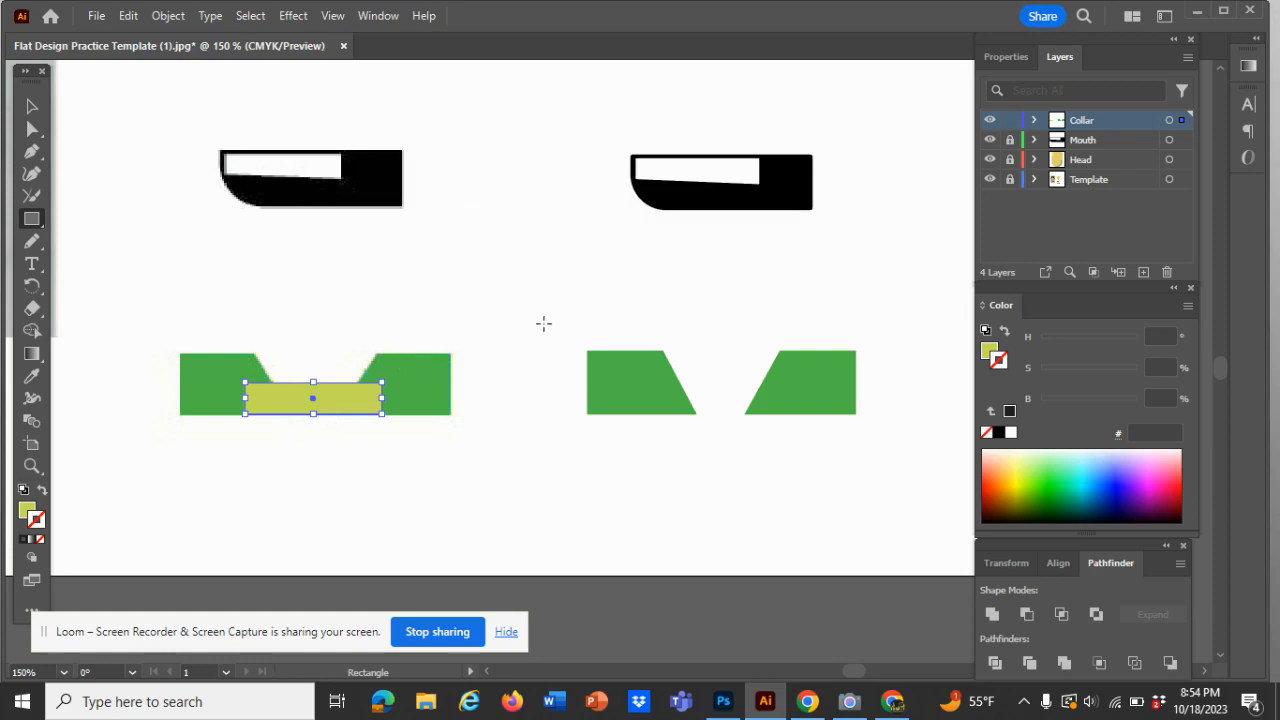
- Move the yellow-green rectangle across the lower part of the redrawn collar's opening, aligned with the collar's bottom edge
scroll(539, 322, "right", 1)
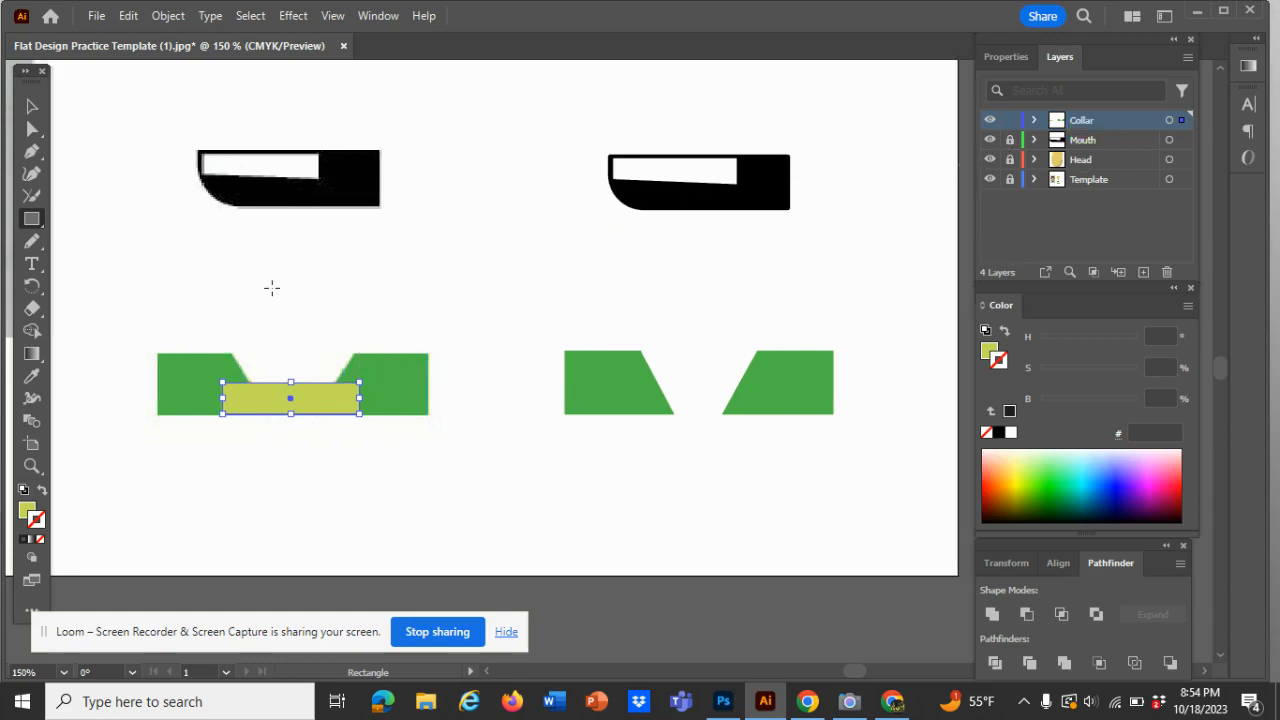
key("v")
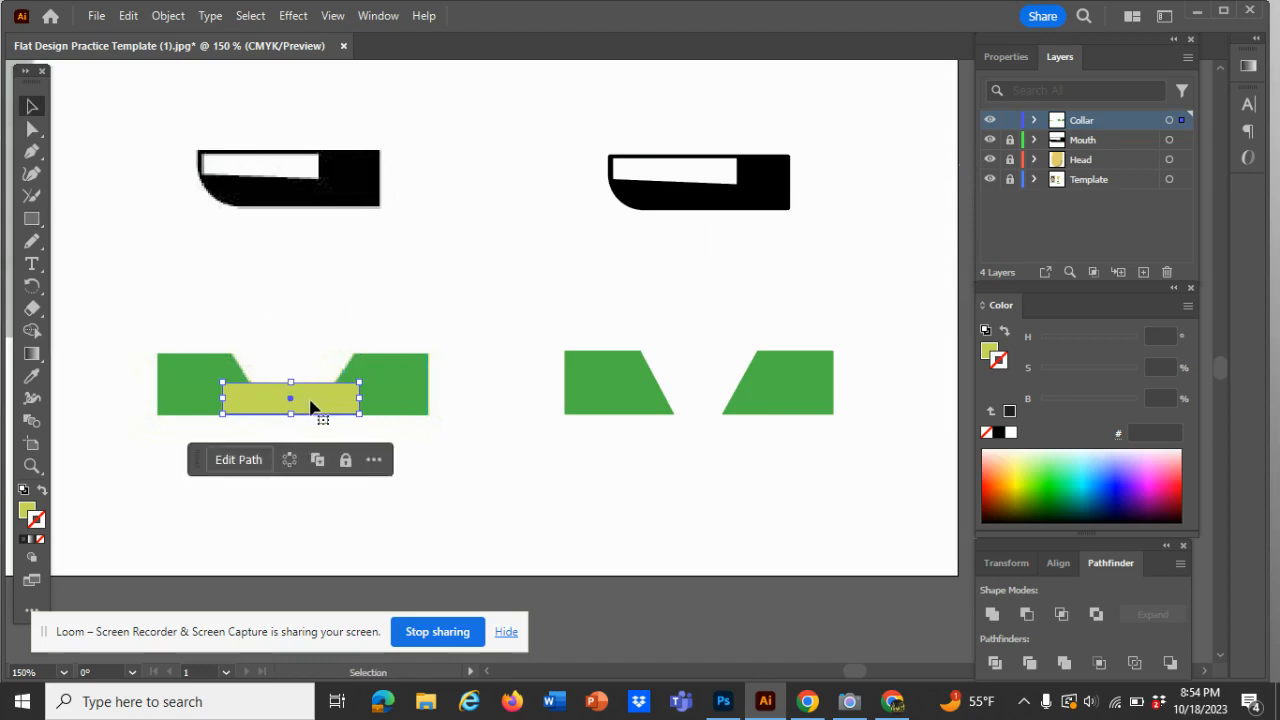
left_click_drag(311, 407, 720, 406)
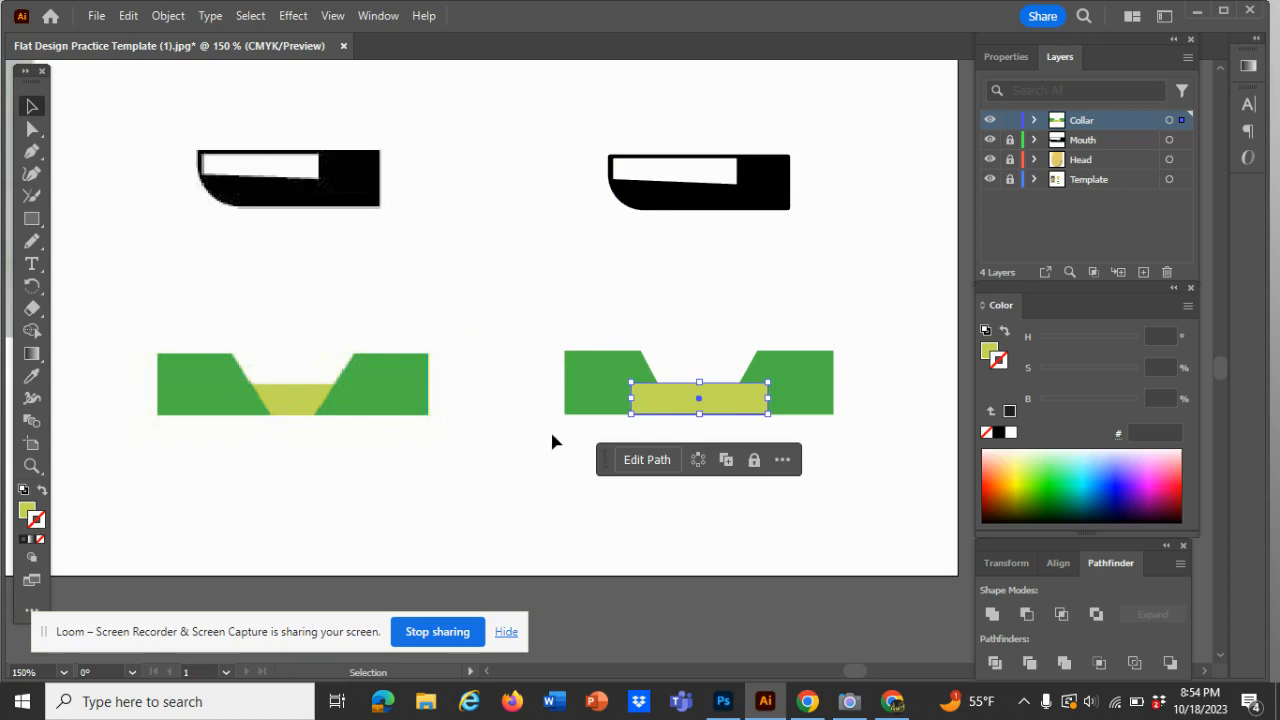
- Send the yellow-green rectangle backward behind the green collar pieces and deselect it
left_click(167, 18)
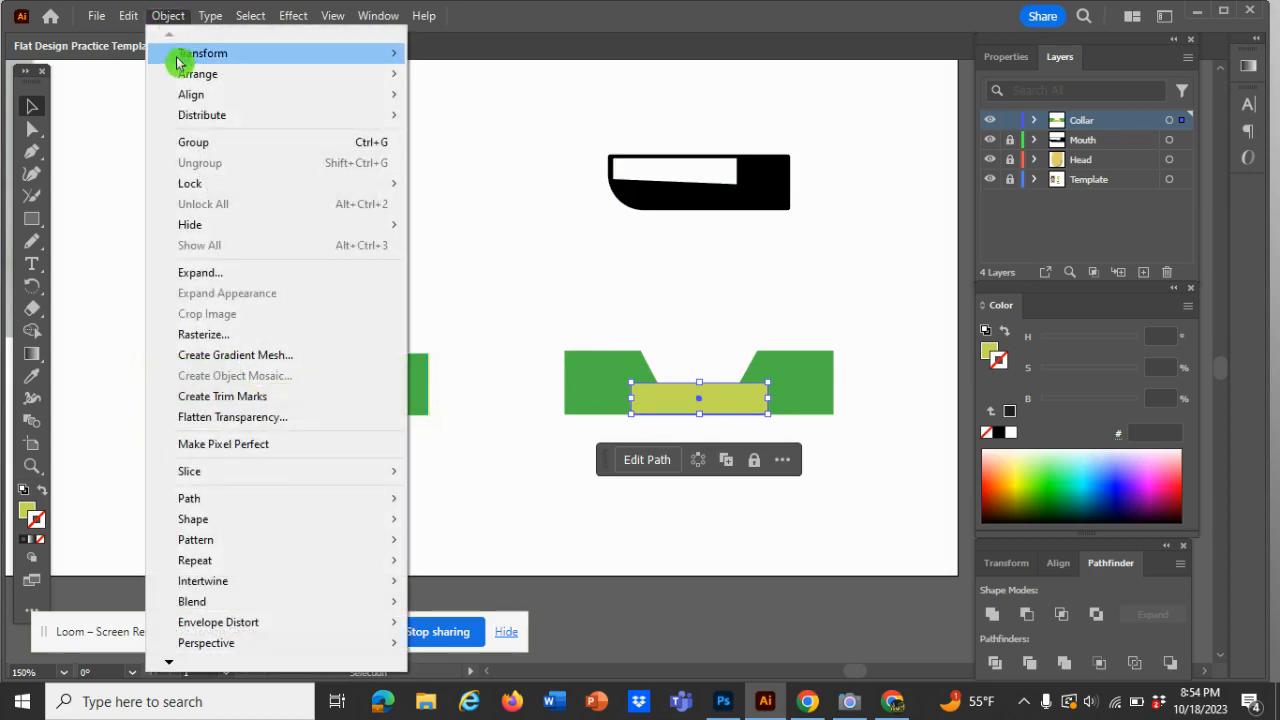
mouse_move(184, 76)
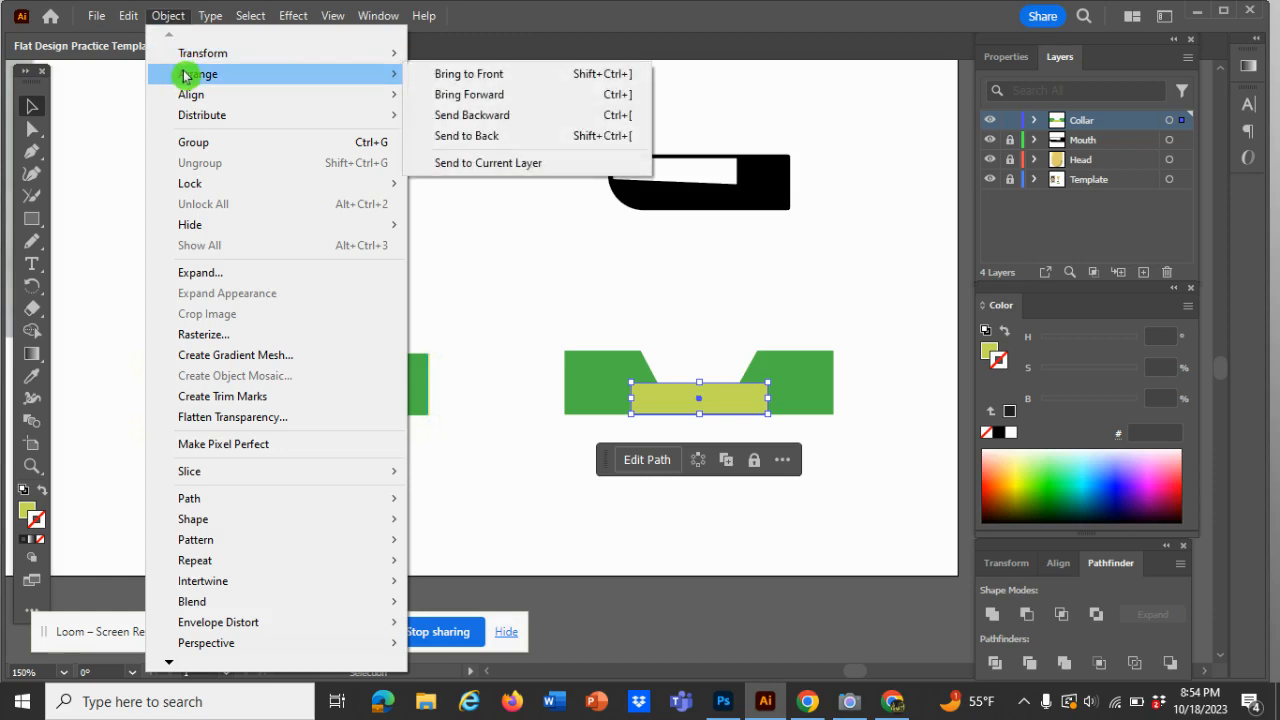
left_click(477, 115)
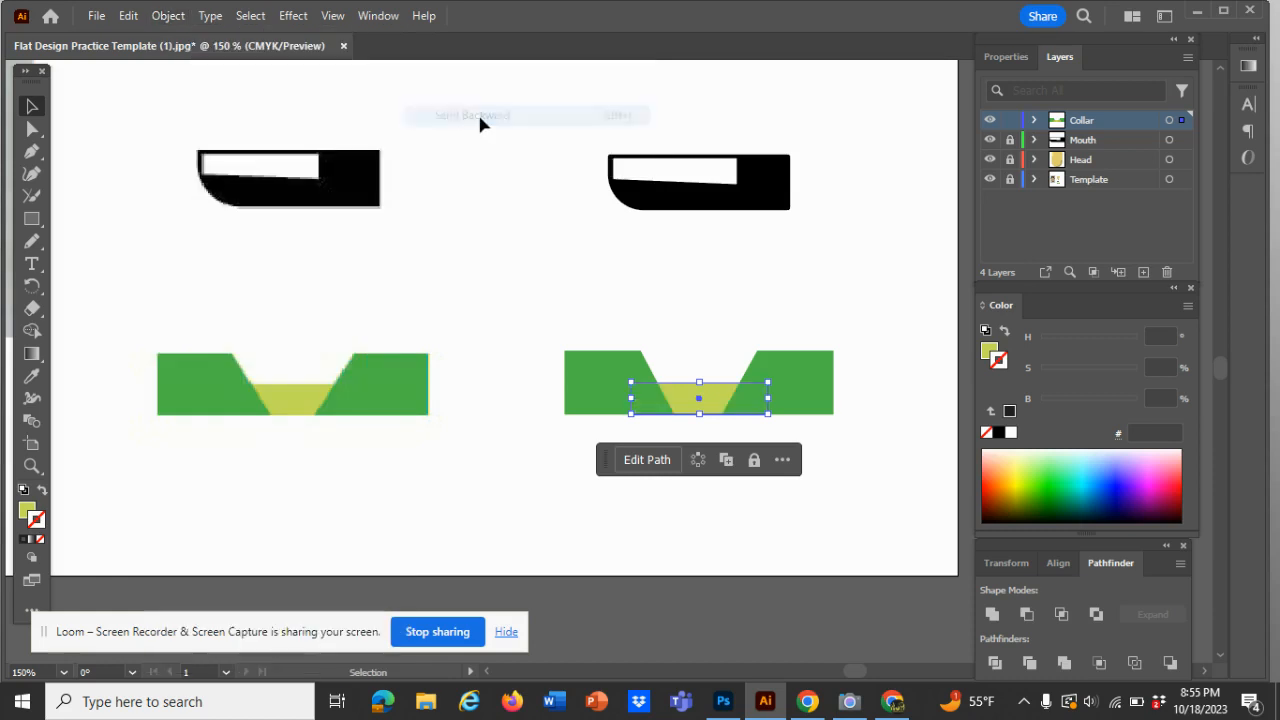
left_click(696, 280)
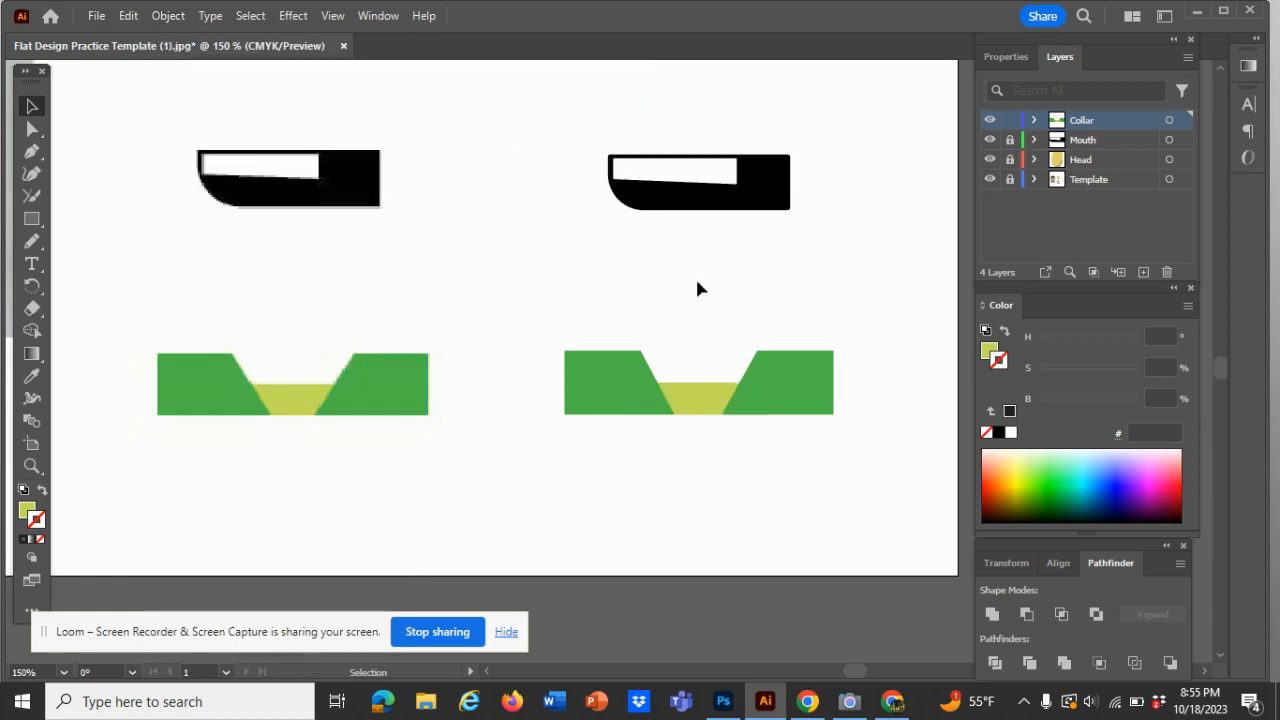
left_click(724, 405)
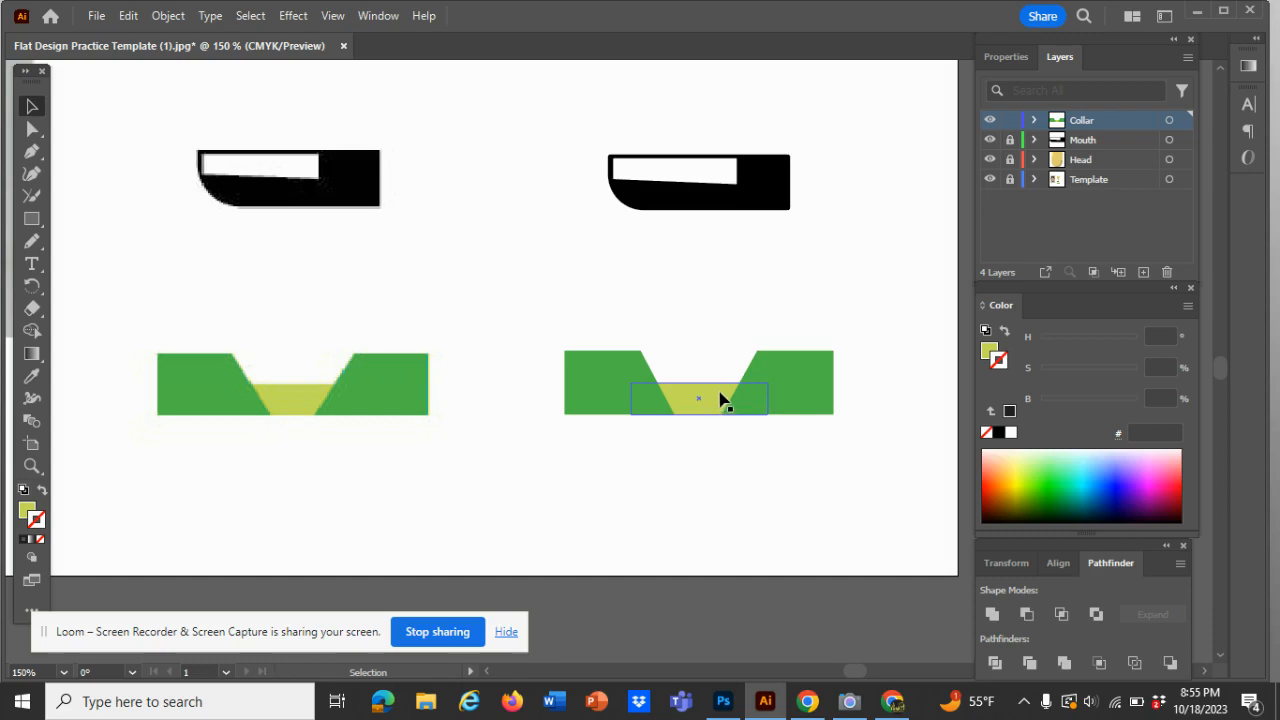
left_click(768, 376)
- Draw a small upright yellow-green rectangle overlapping the upper right corner of the redrawn collar, and deselect it
left_click(38, 219)
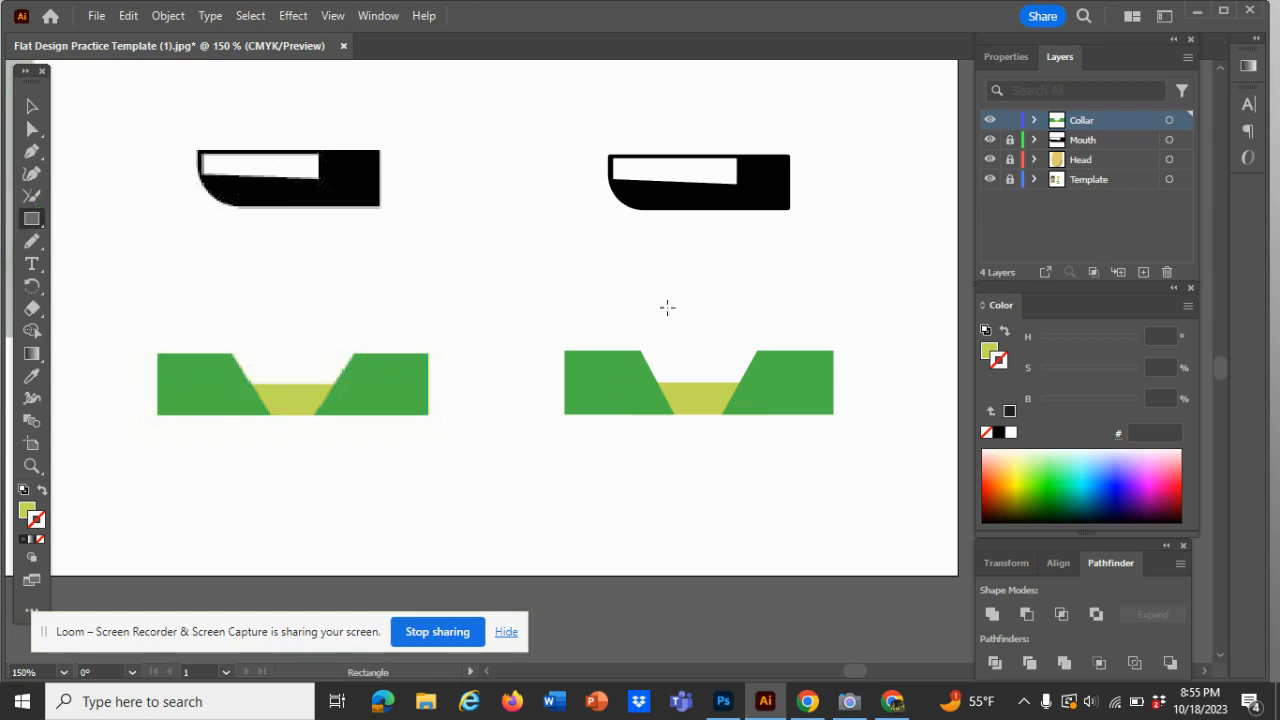
left_click(775, 316)
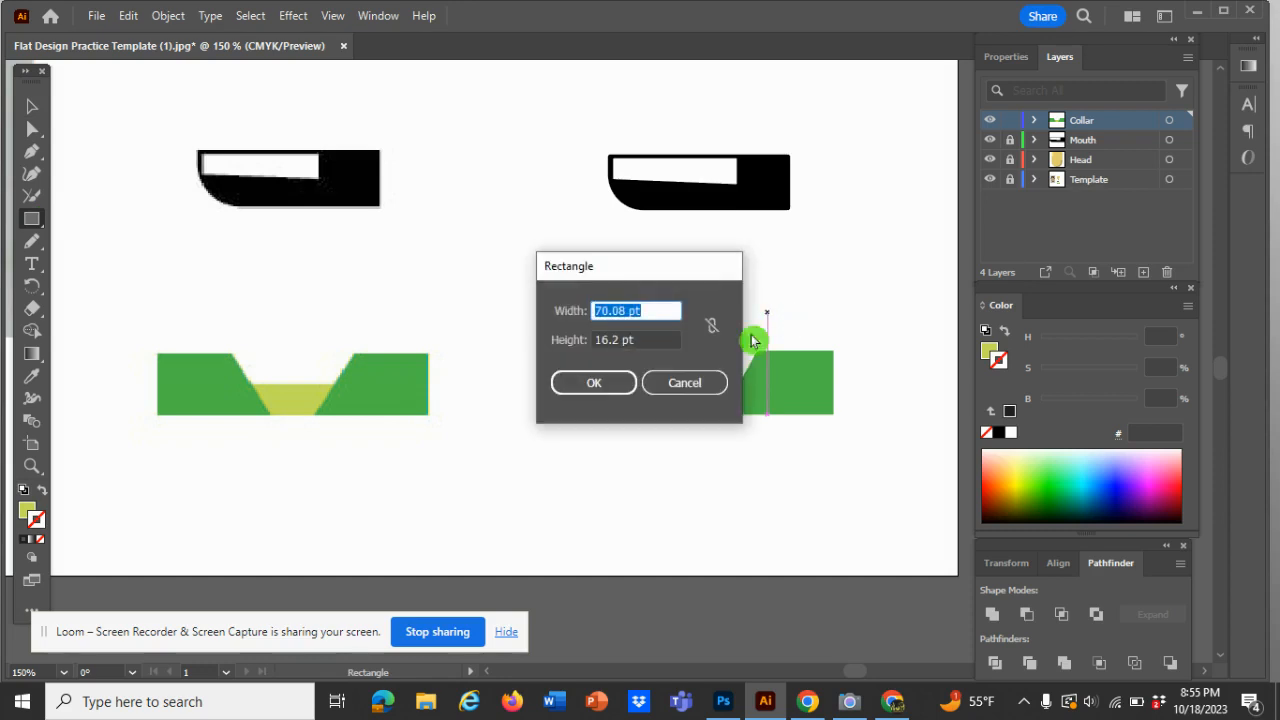
left_click(677, 380)
left_click_drag(802, 318, 855, 390)
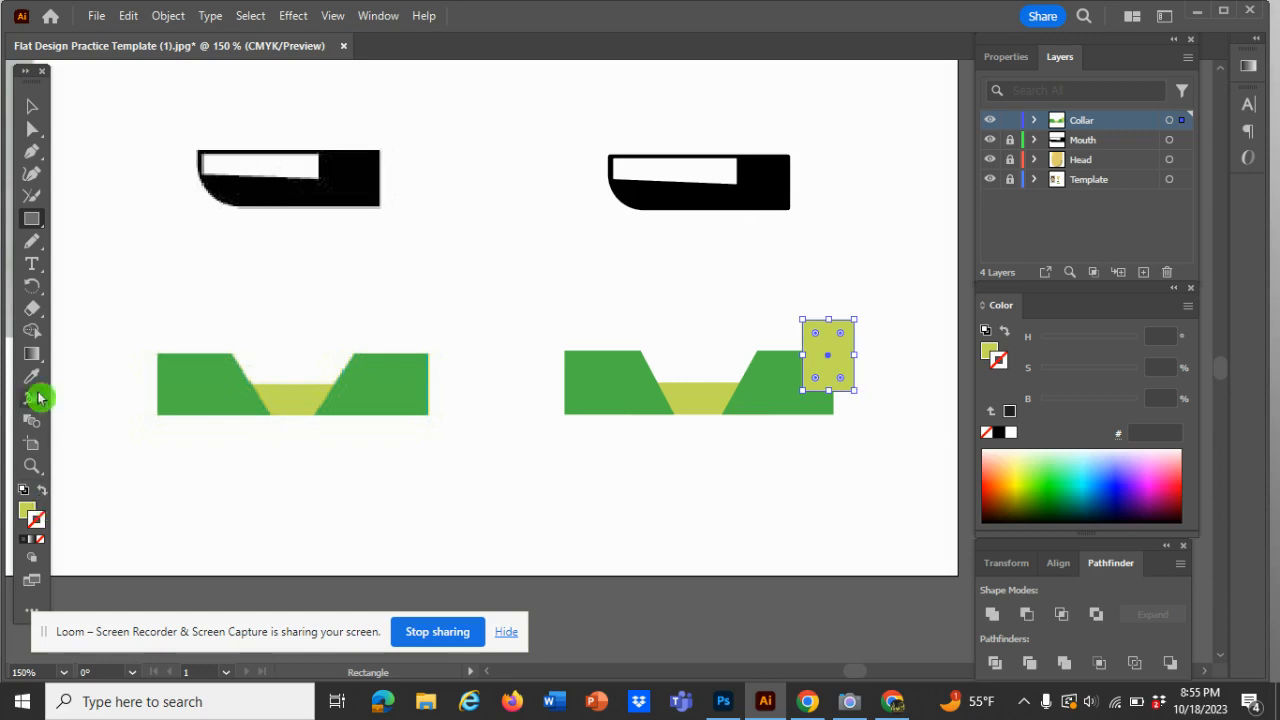
key("v")
left_click(143, 481)
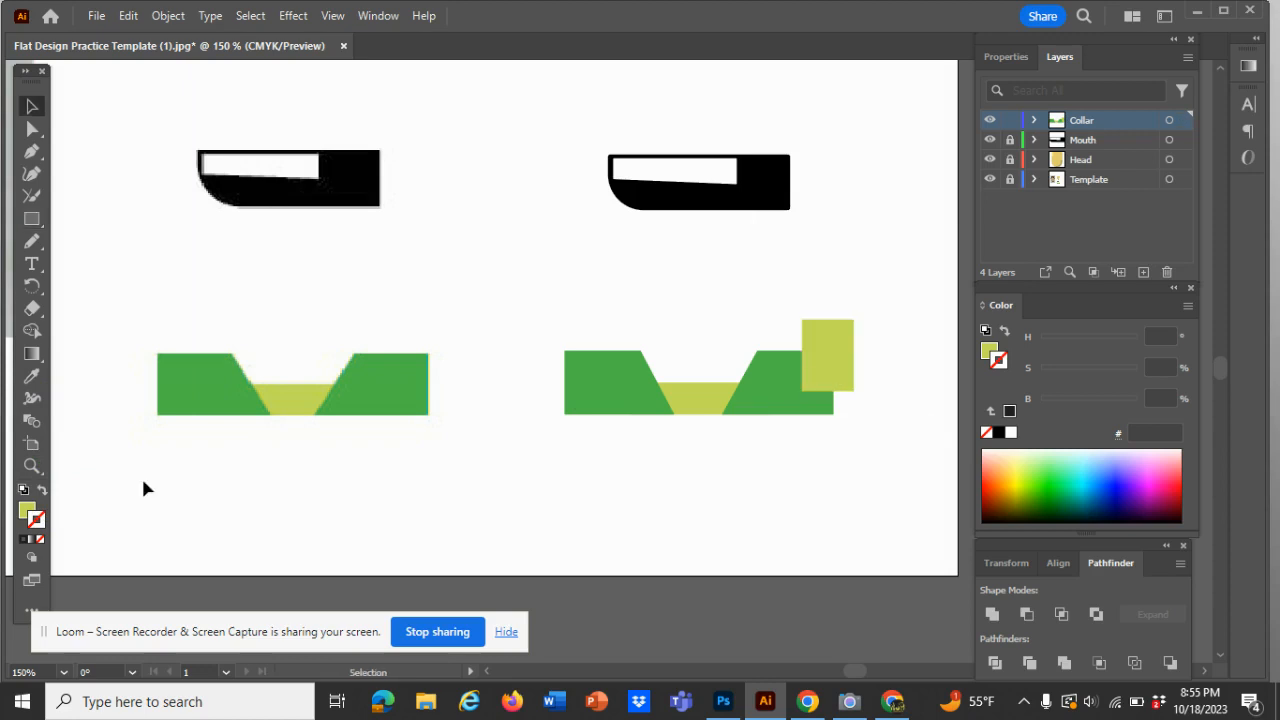
- Set a black fill with no stroke and draw a small square overlapping the upper right corner of the upright yellow-green rectangle
left_click(31, 219)
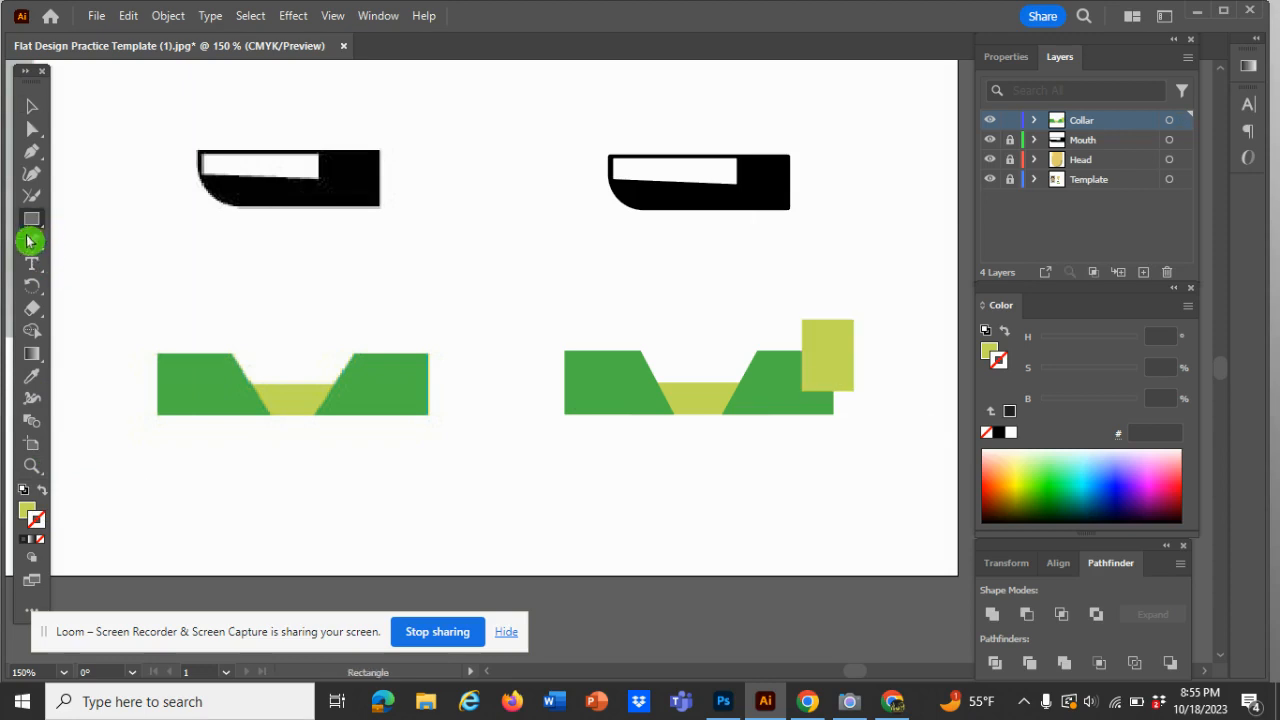
left_click(24, 490)
left_click(39, 517)
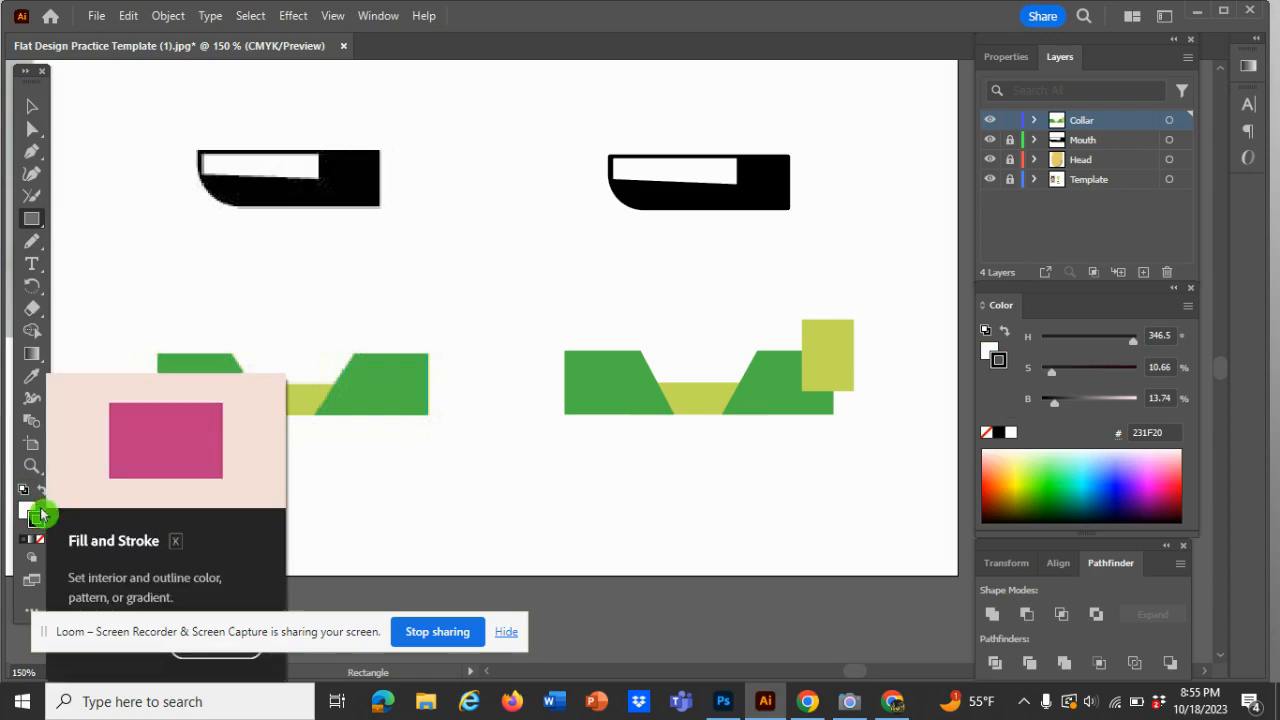
left_click(42, 496)
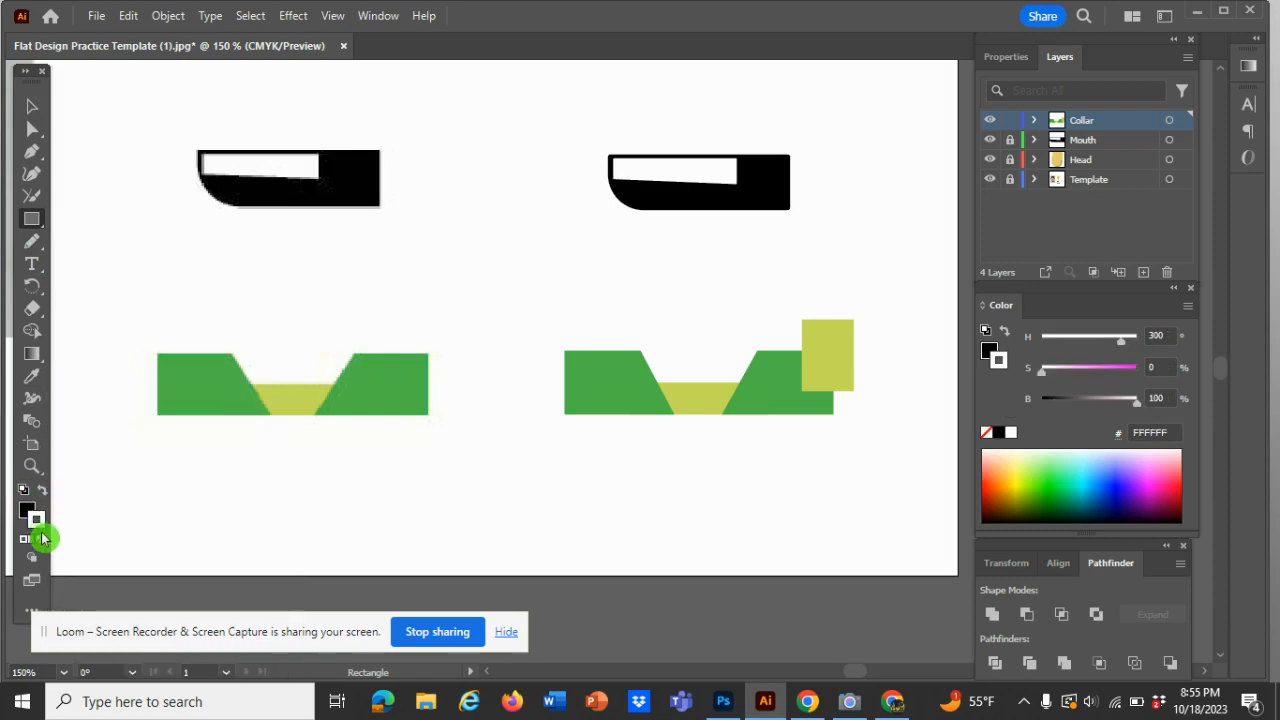
left_click(40, 539)
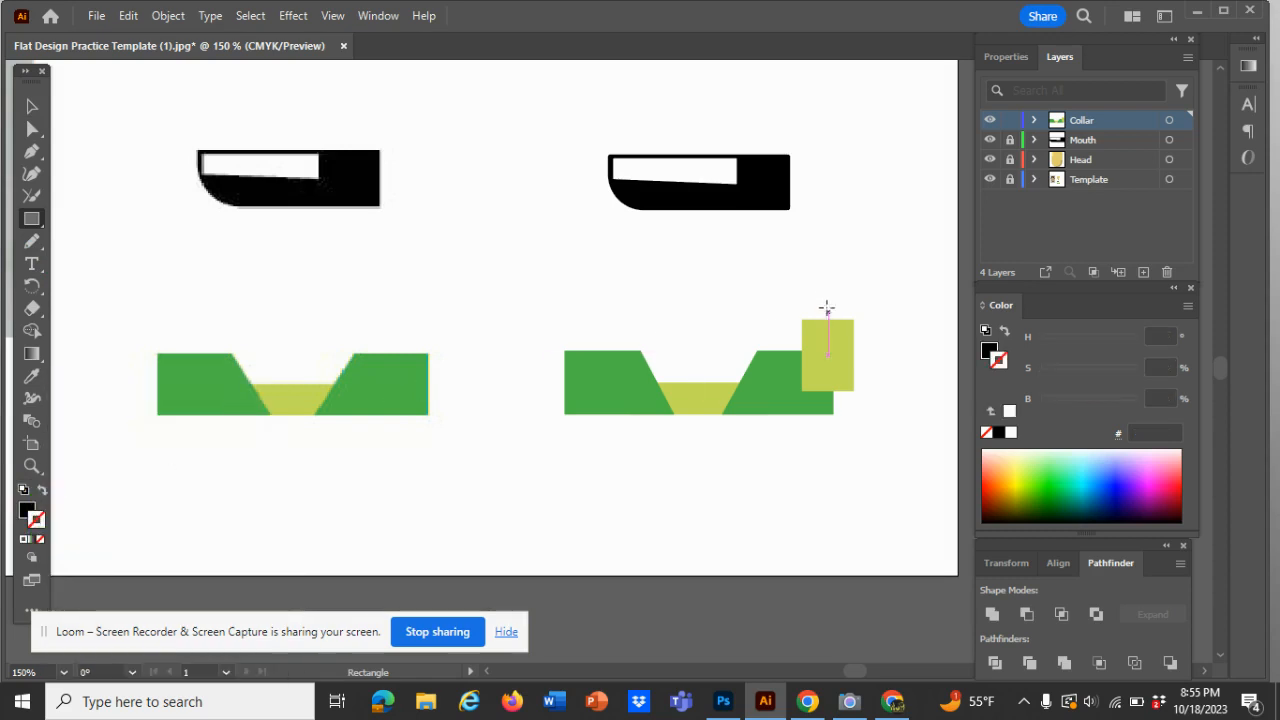
left_click_drag(827, 299, 879, 349)
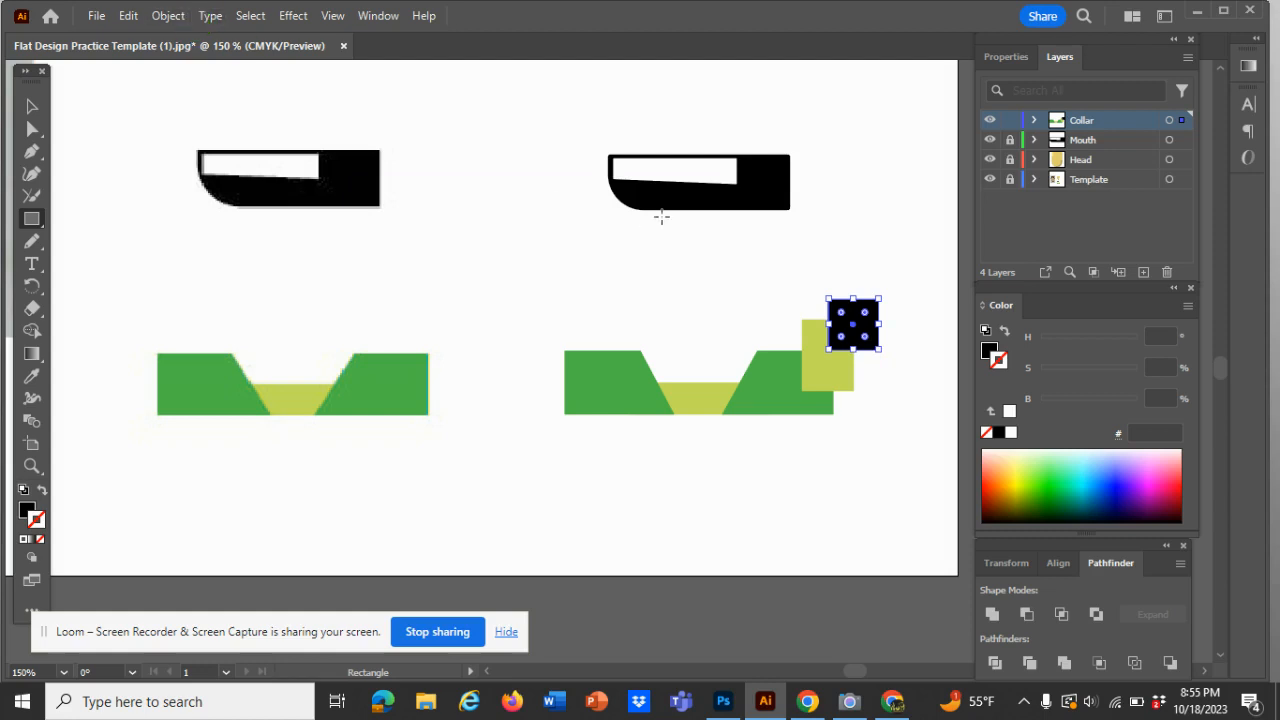
- Send the black square backward behind the upright yellow-green rectangle and deselect it
left_click(166, 20)
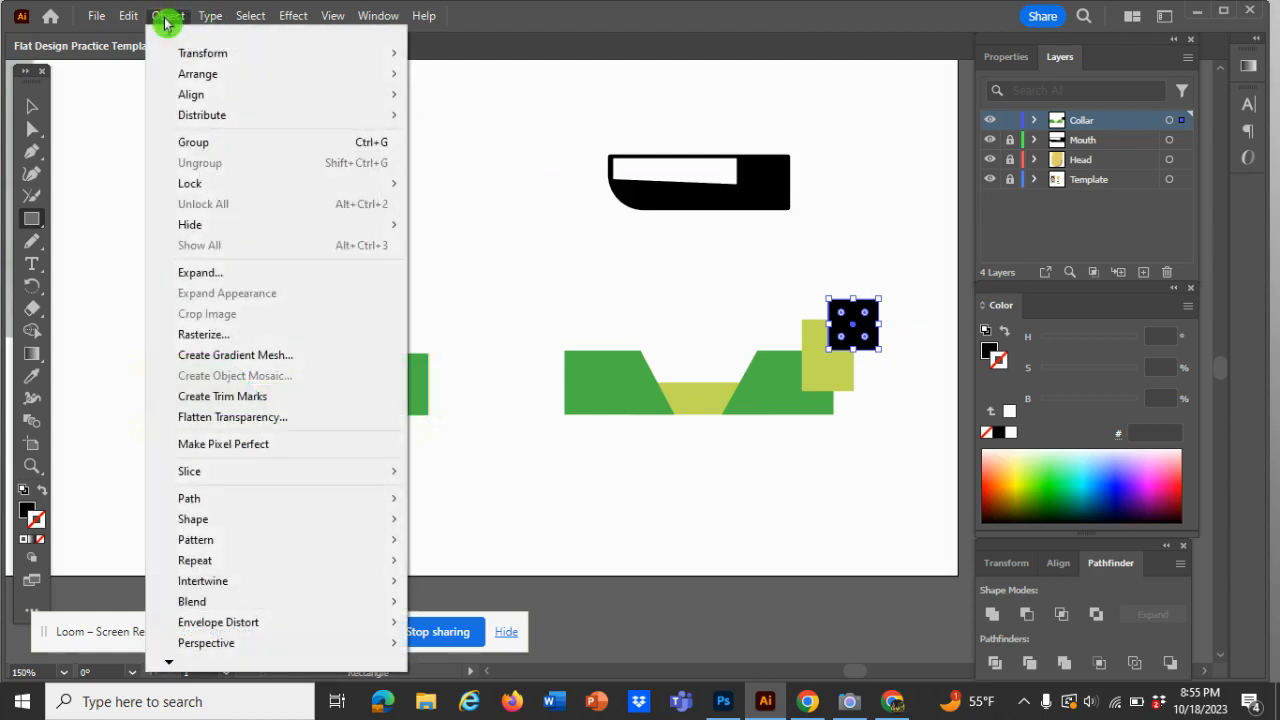
mouse_move(108, 80)
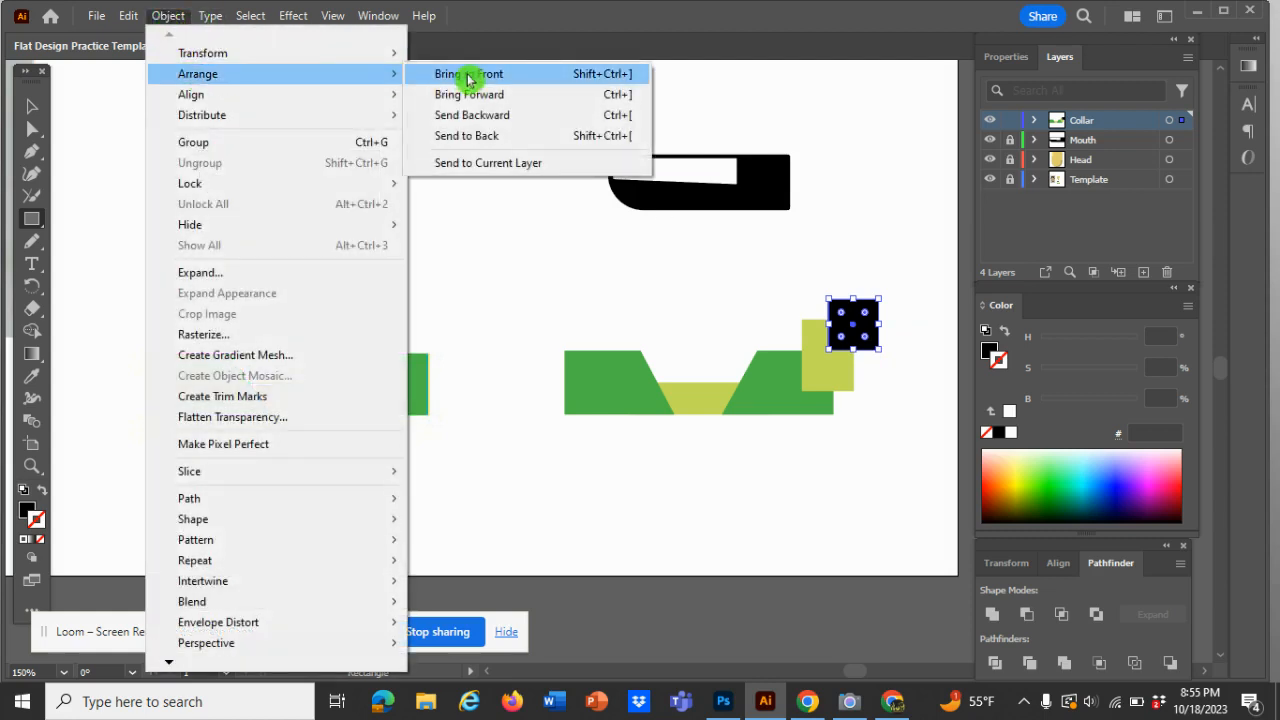
left_click(475, 115)
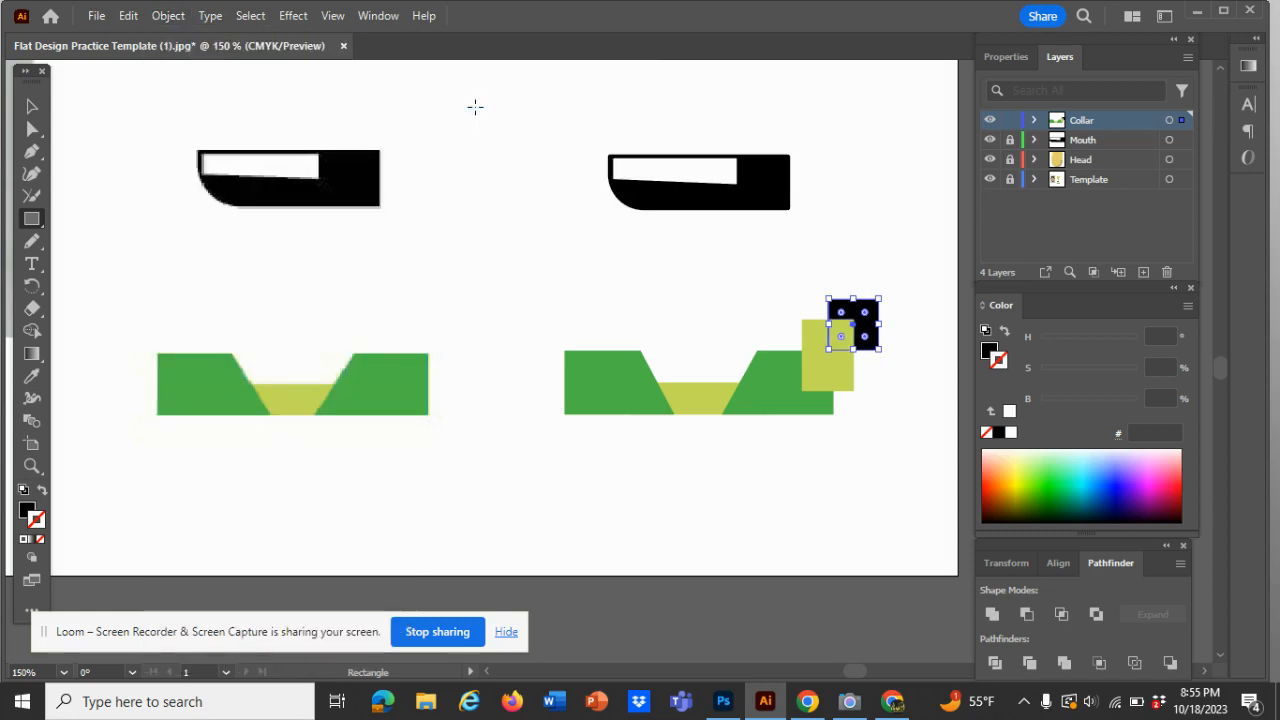
key("v")
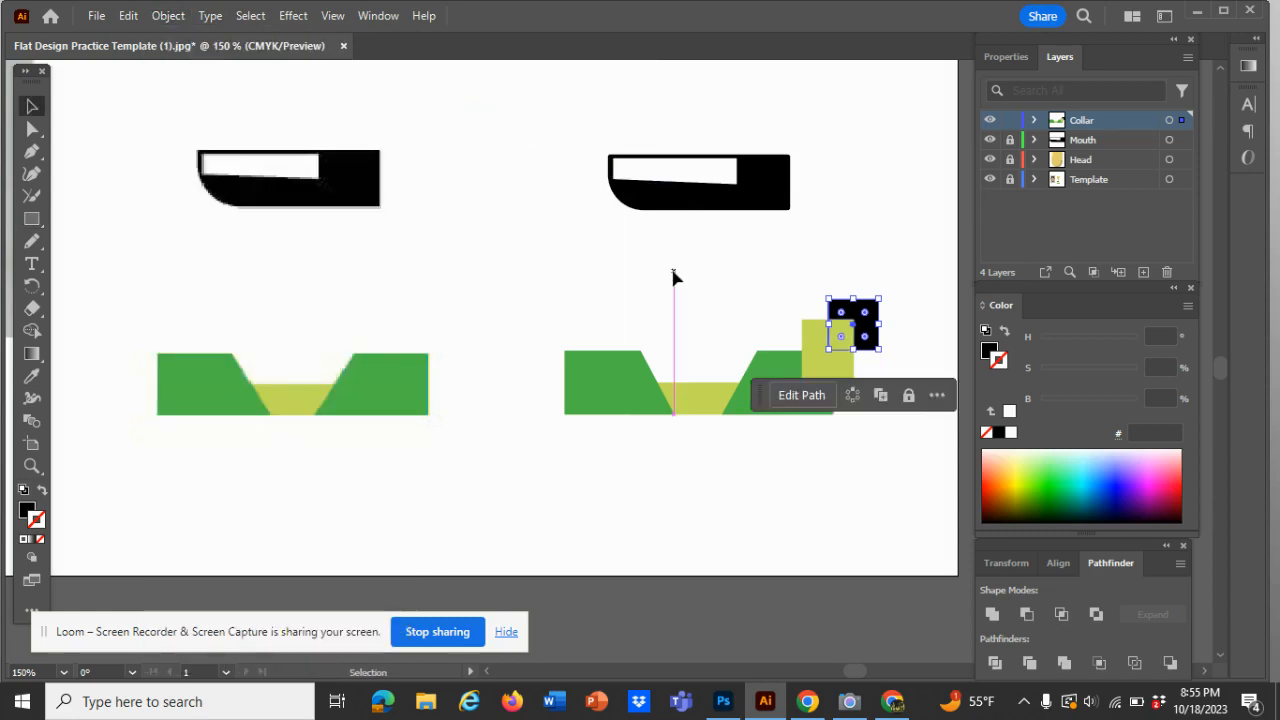
left_click(673, 278)
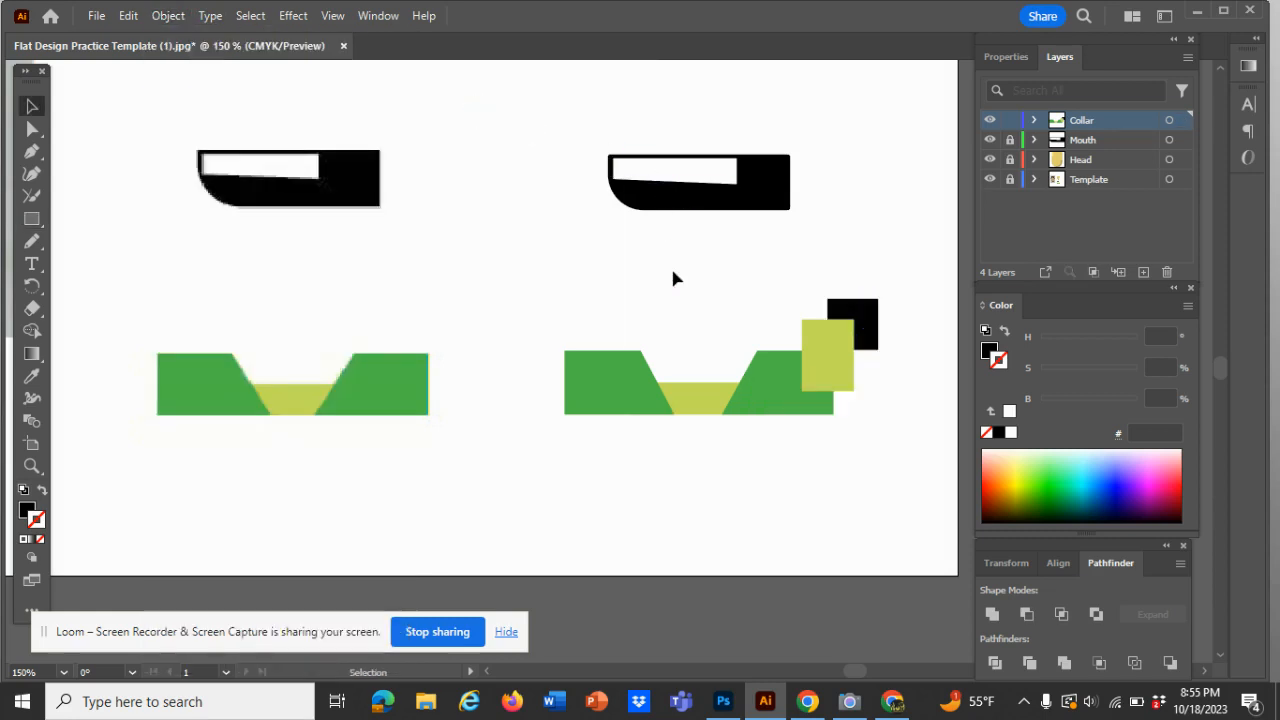
- Select the redrawn green collar group and bring it forward one level
left_click(770, 386)
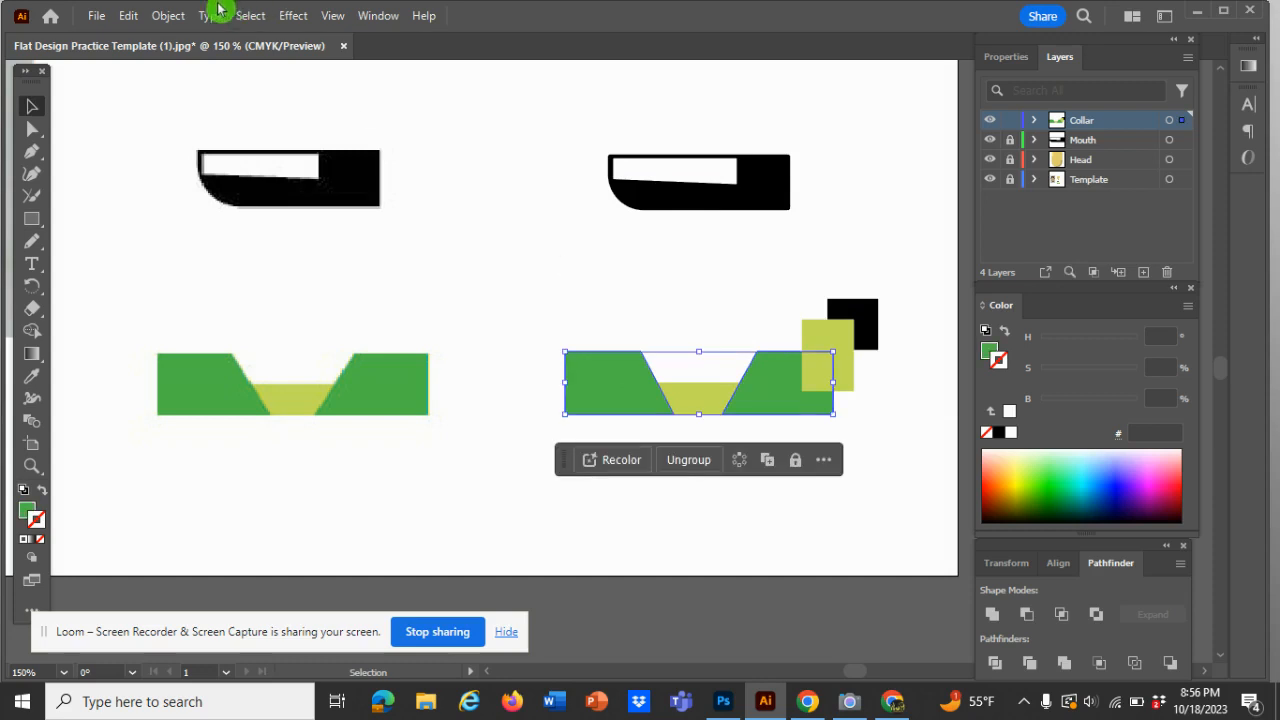
left_click(168, 15)
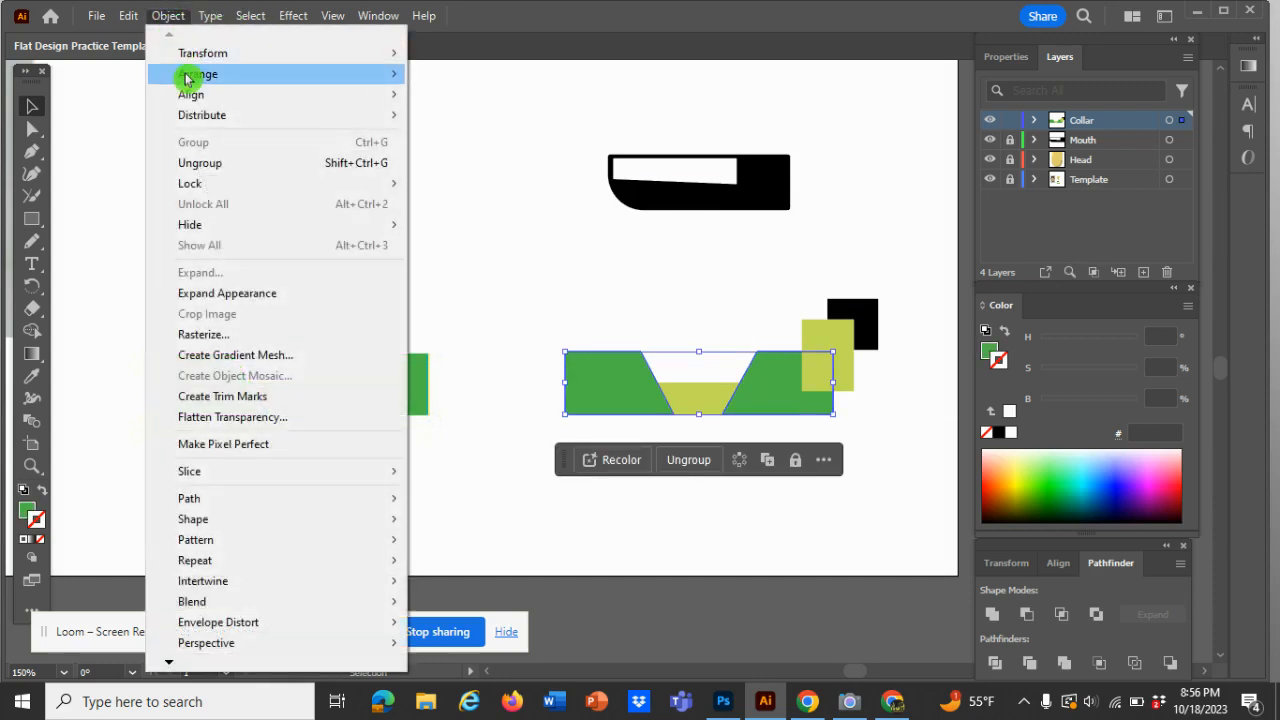
mouse_move(189, 78)
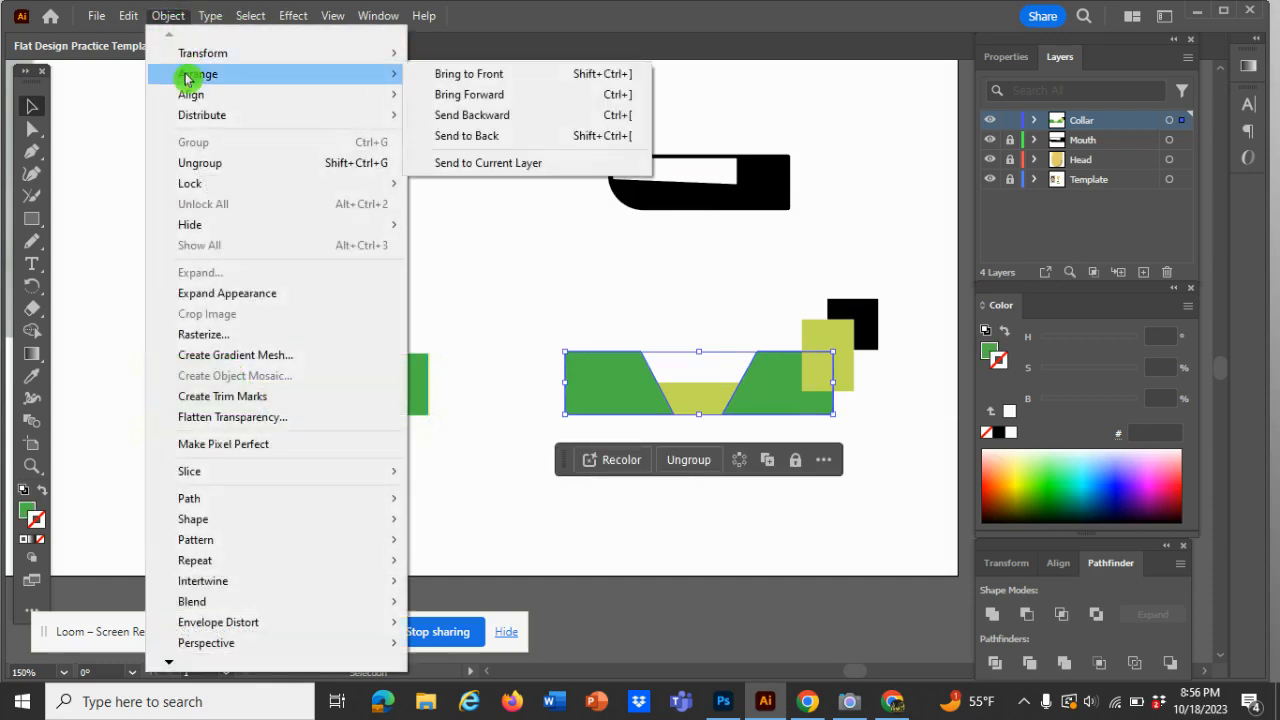
left_click(465, 95)
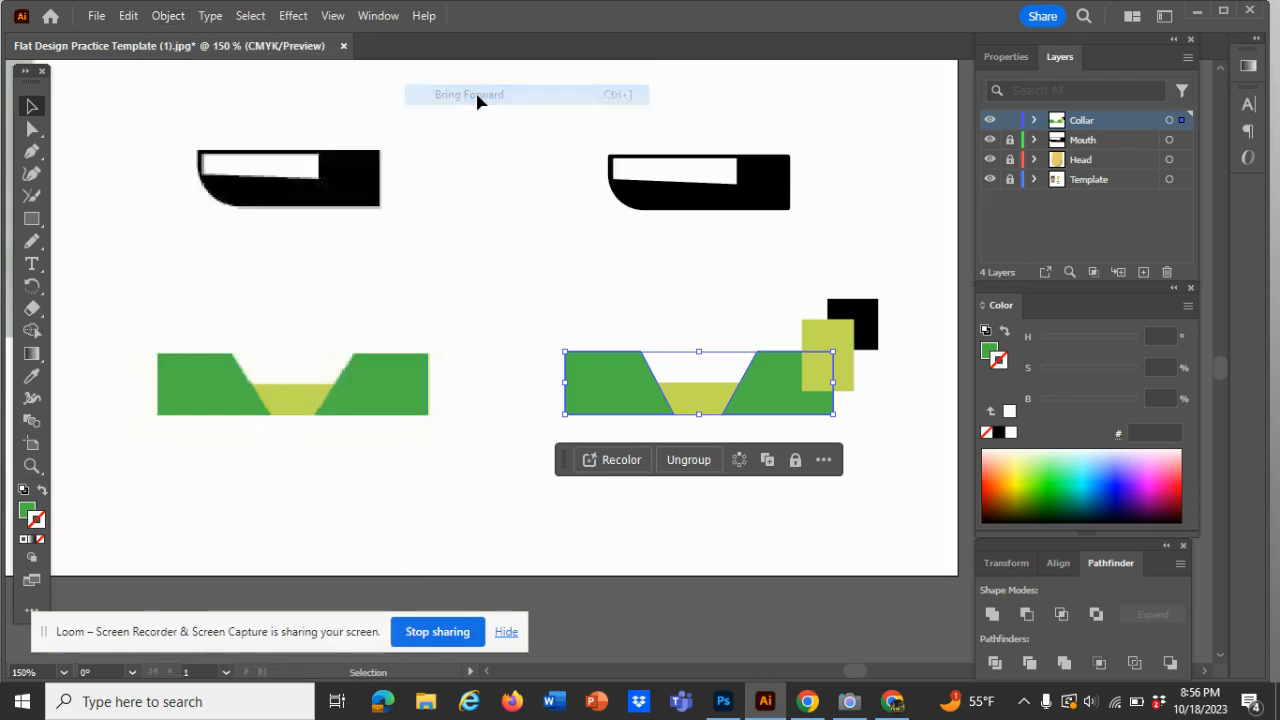
- Bring the green collar group to the front, above the upright yellow-green rectangle, and deselect it
left_click(172, 16)
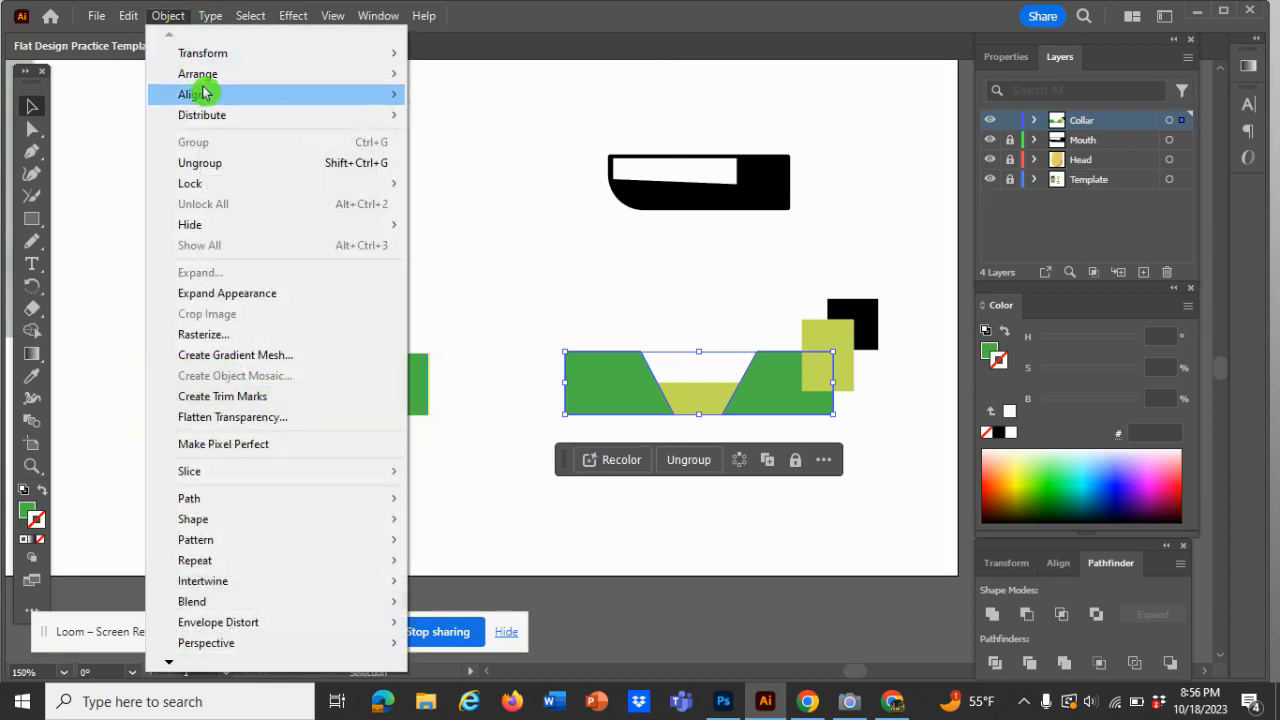
mouse_move(243, 77)
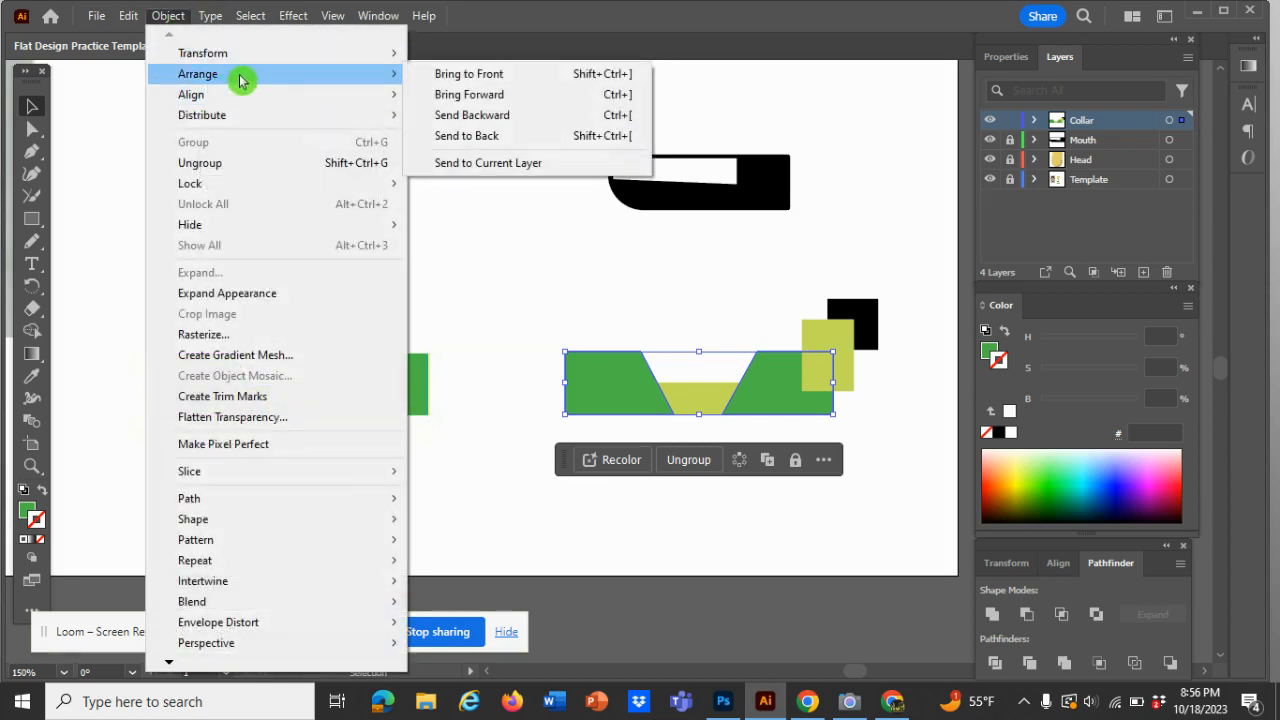
left_click(489, 80)
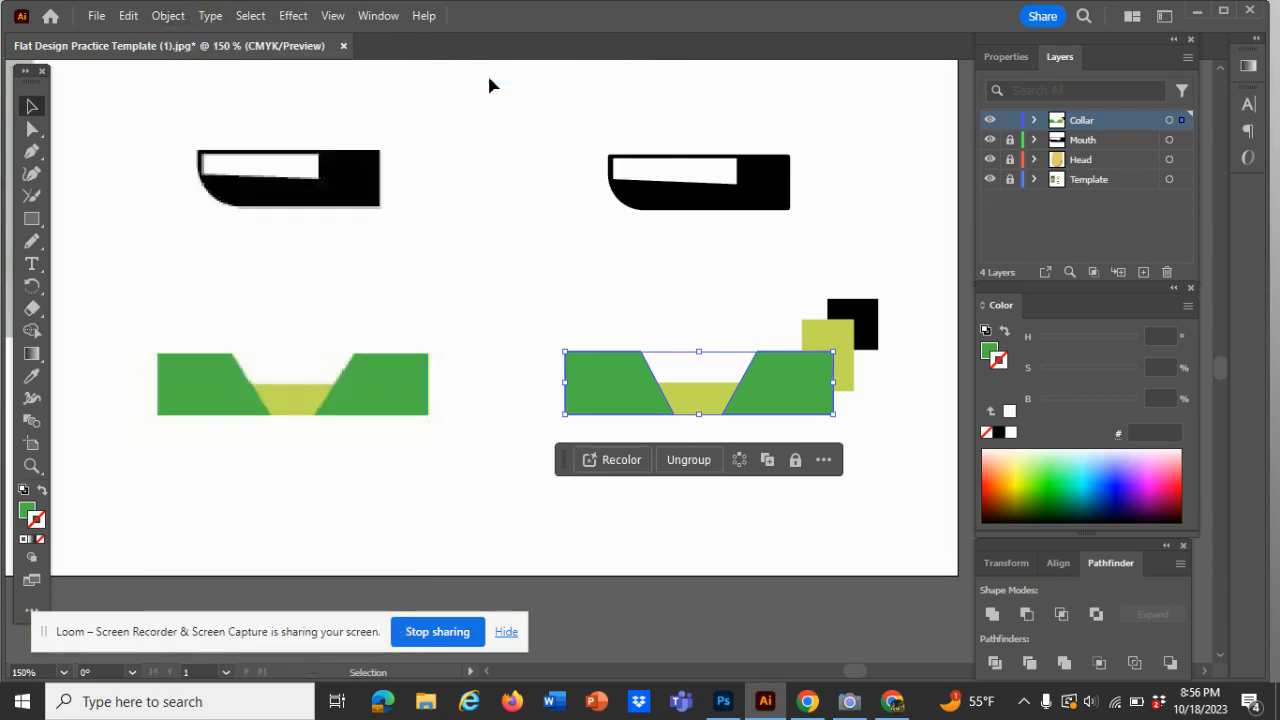
left_click(604, 247)
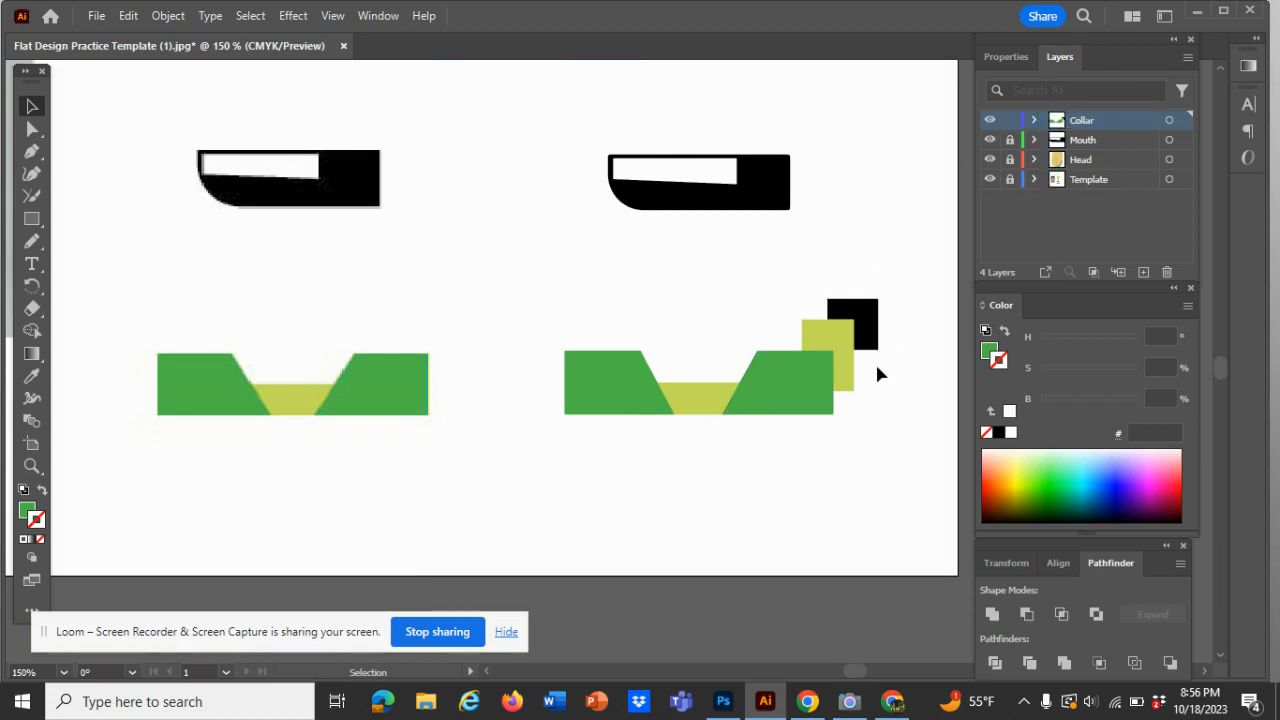
- Select the upright yellow-green rectangle and the black square and send them to a new layer above Collar
left_click_drag(878, 372, 843, 328)
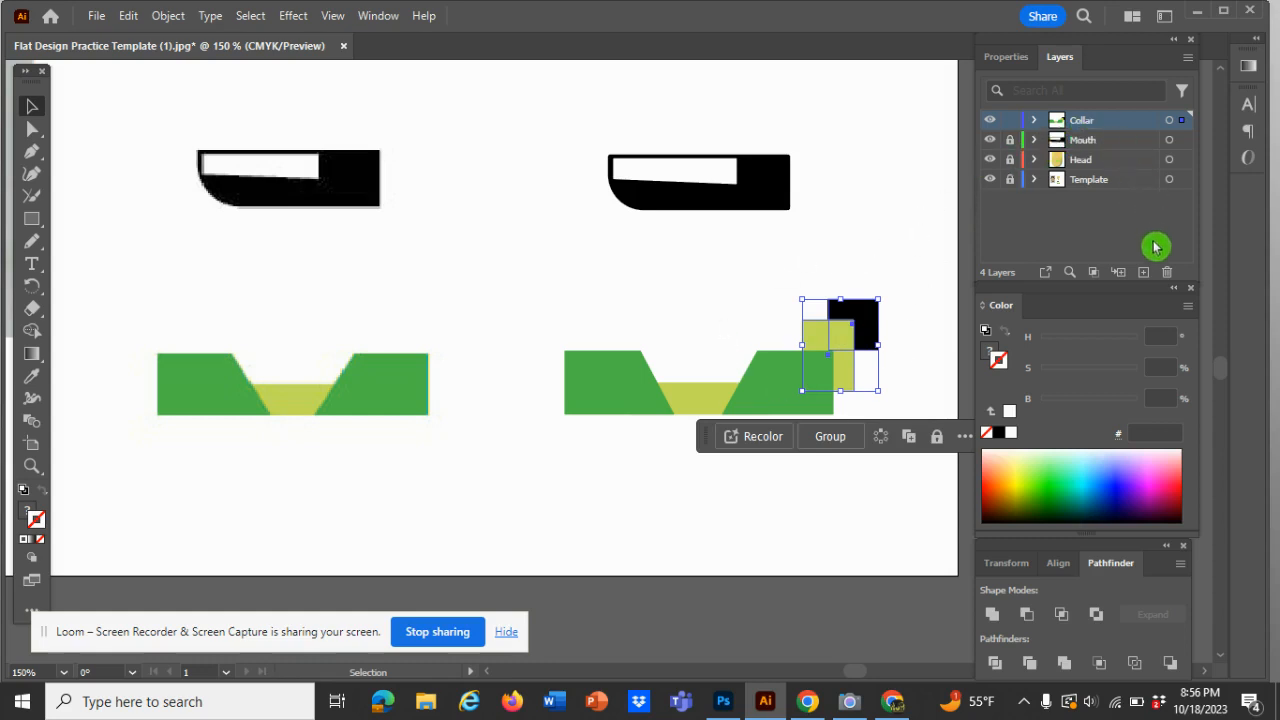
left_click(1146, 274)
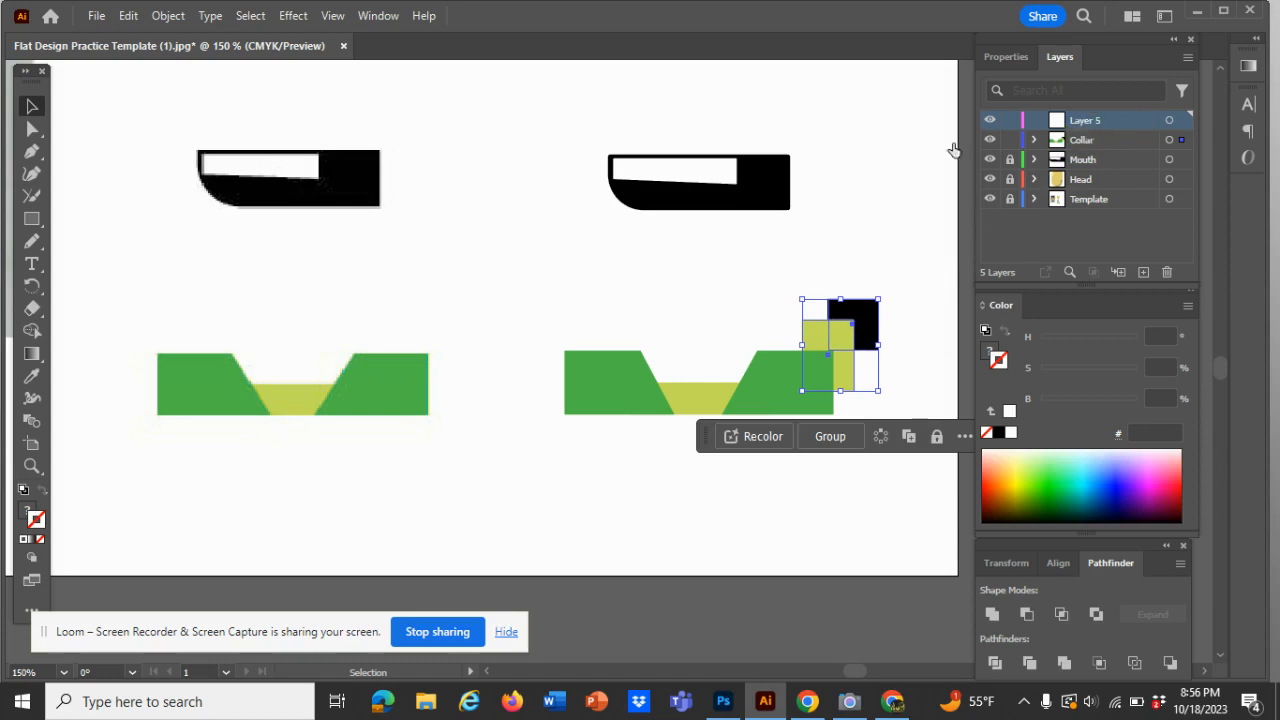
left_click(170, 16)
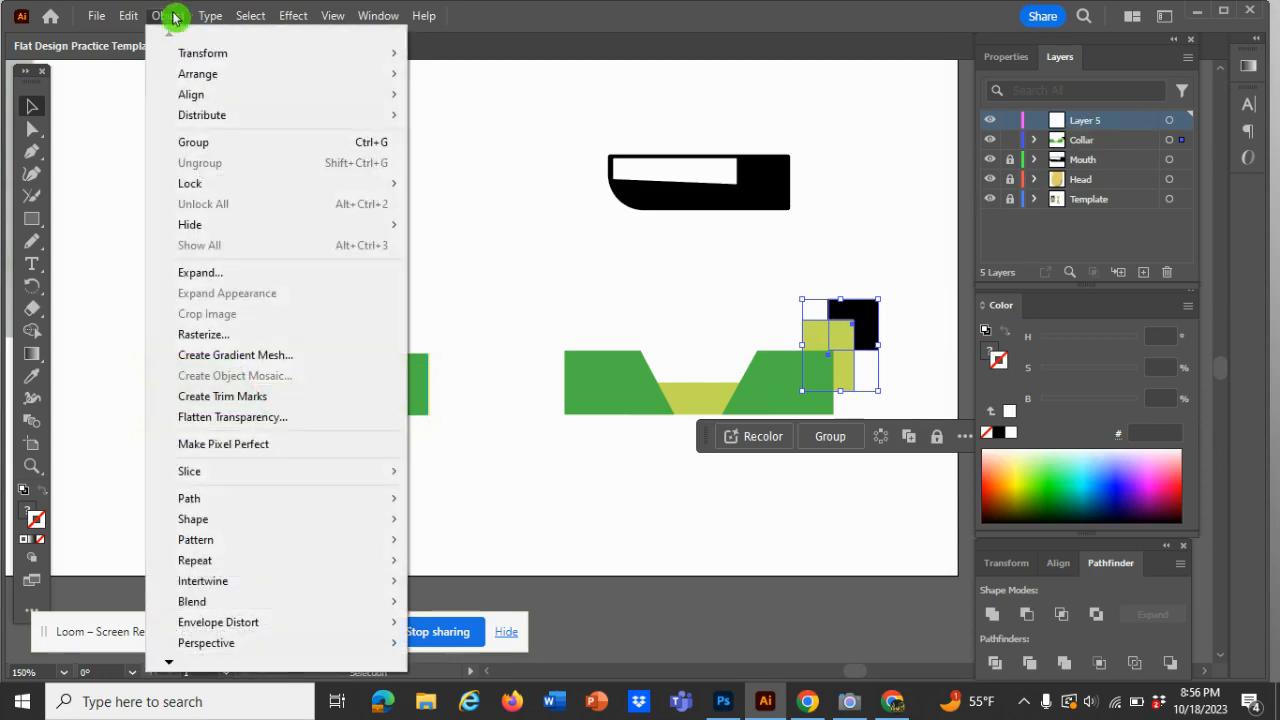
mouse_move(189, 79)
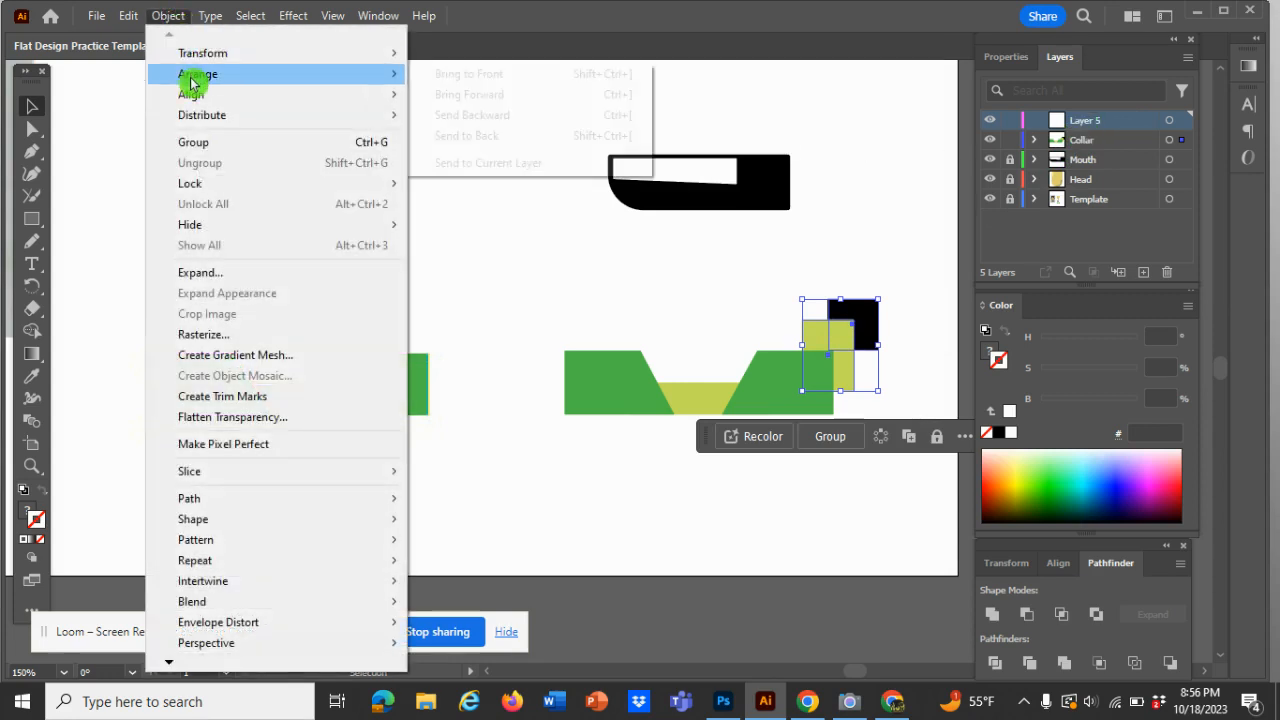
left_click(470, 163)
left_click(479, 161)
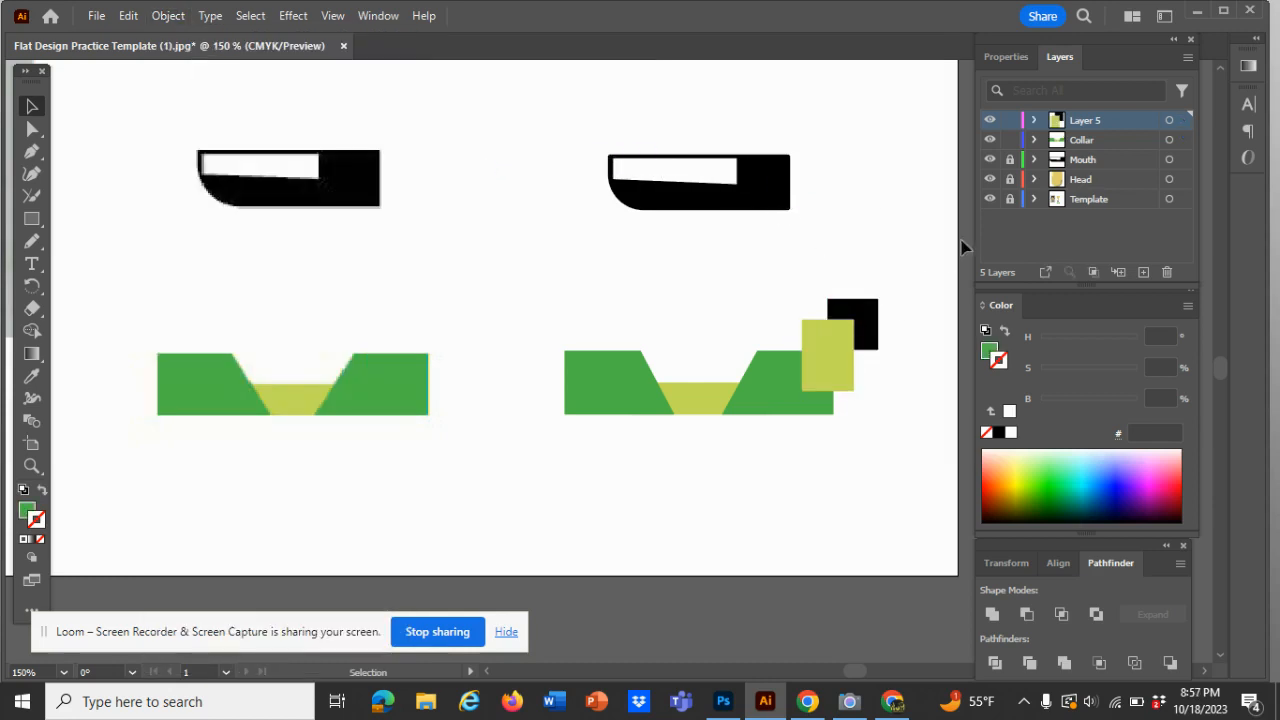
- Lock Layer 5, which holds the two demonstration shapes, and toggle its visibility so that it ends up hidden
left_click(1086, 130)
left_click(1010, 121)
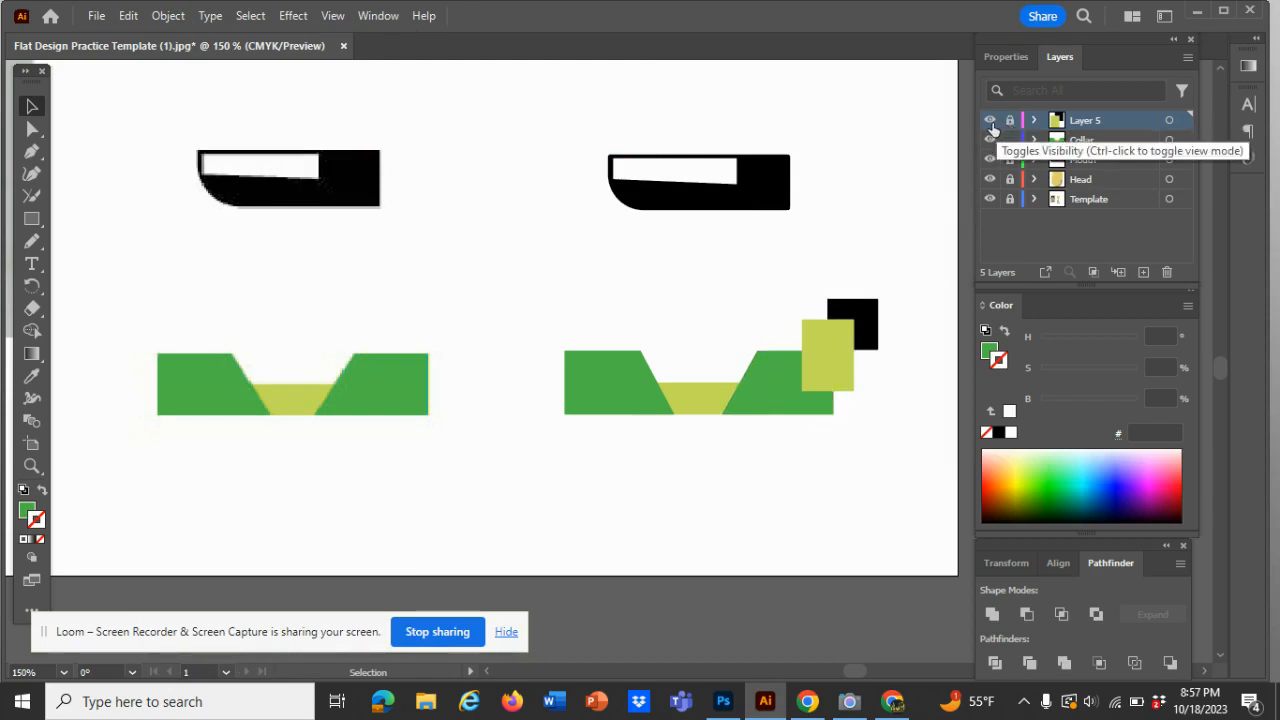
left_click(991, 121)
left_click(991, 122)
left_click(991, 122)
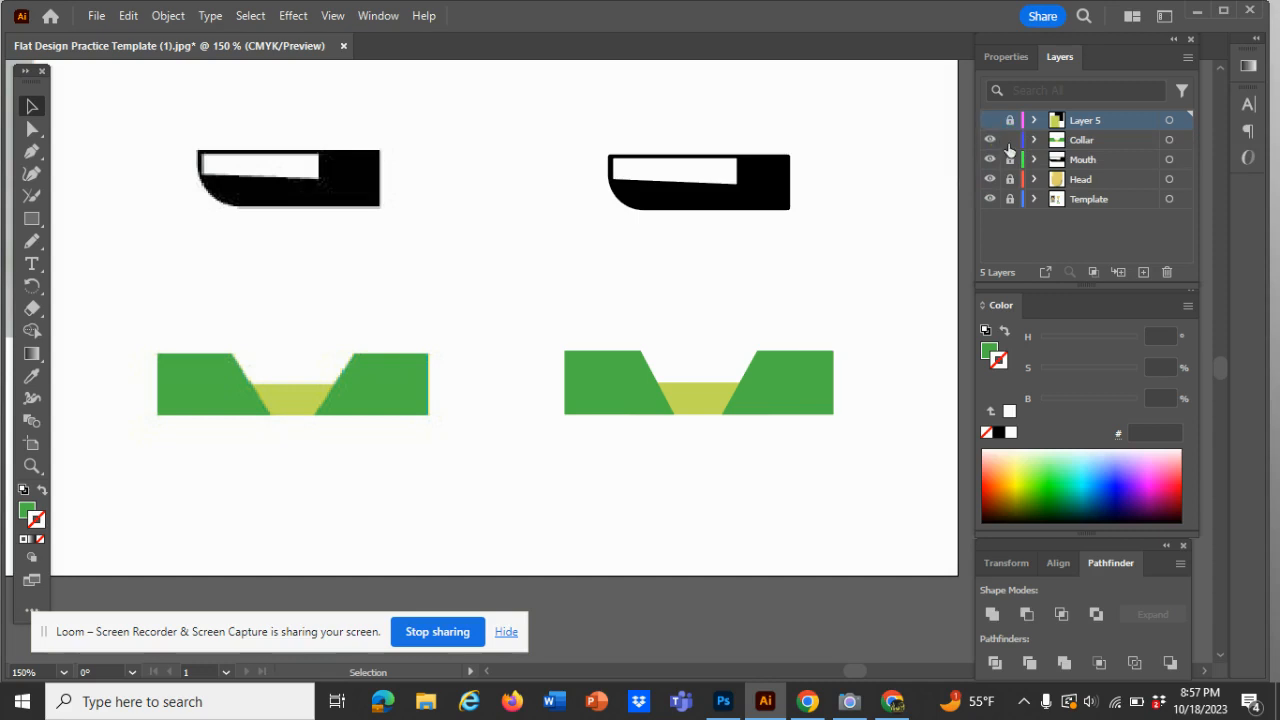
- Lock the Collar layer and delete Layer 5 together with its demonstration shapes
left_click(1093, 129)
left_click_drag(1112, 121, 1172, 278)
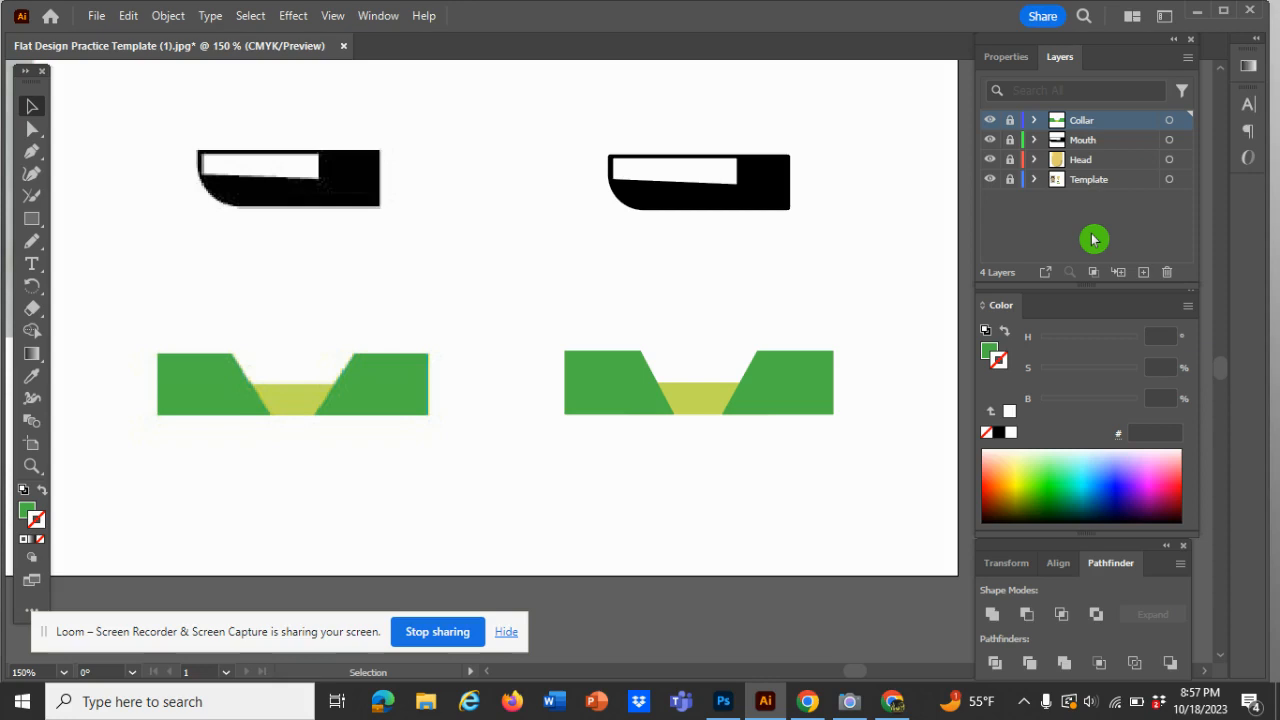
key("ctrl+minus")
key("ctrl+minus")
key("ctrl+minus")
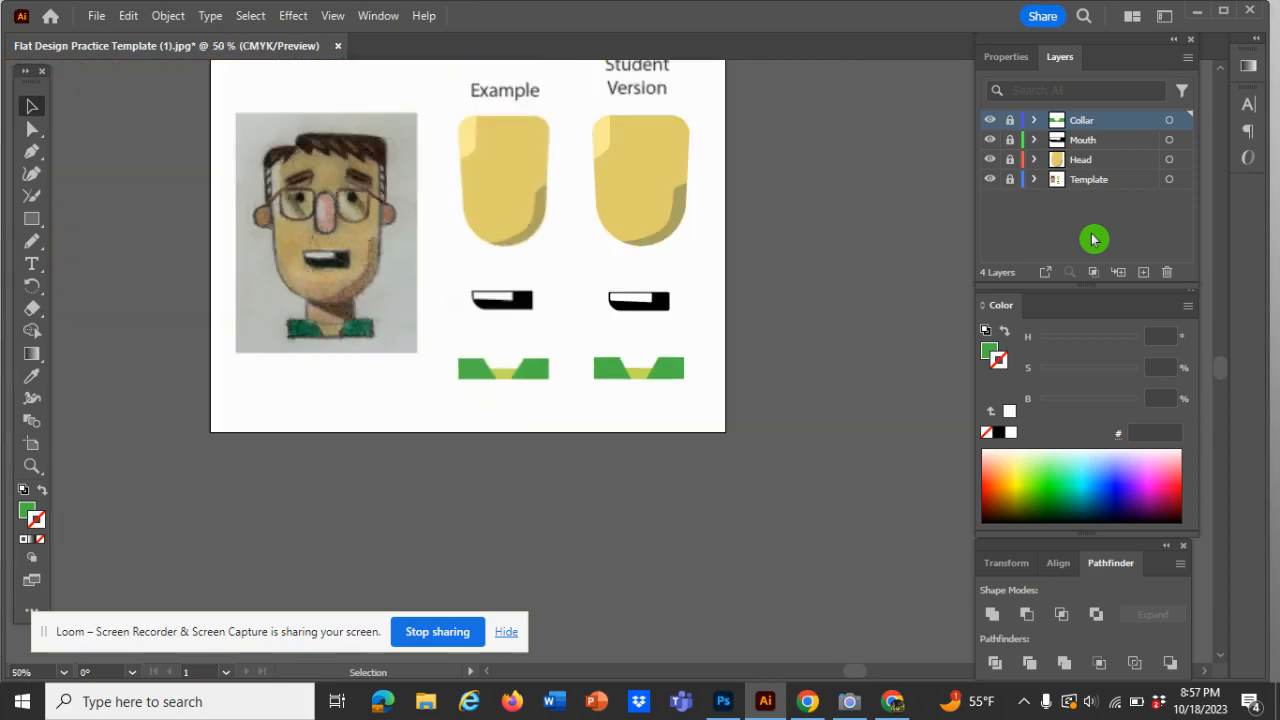
scroll(857, 251, "up", 2)
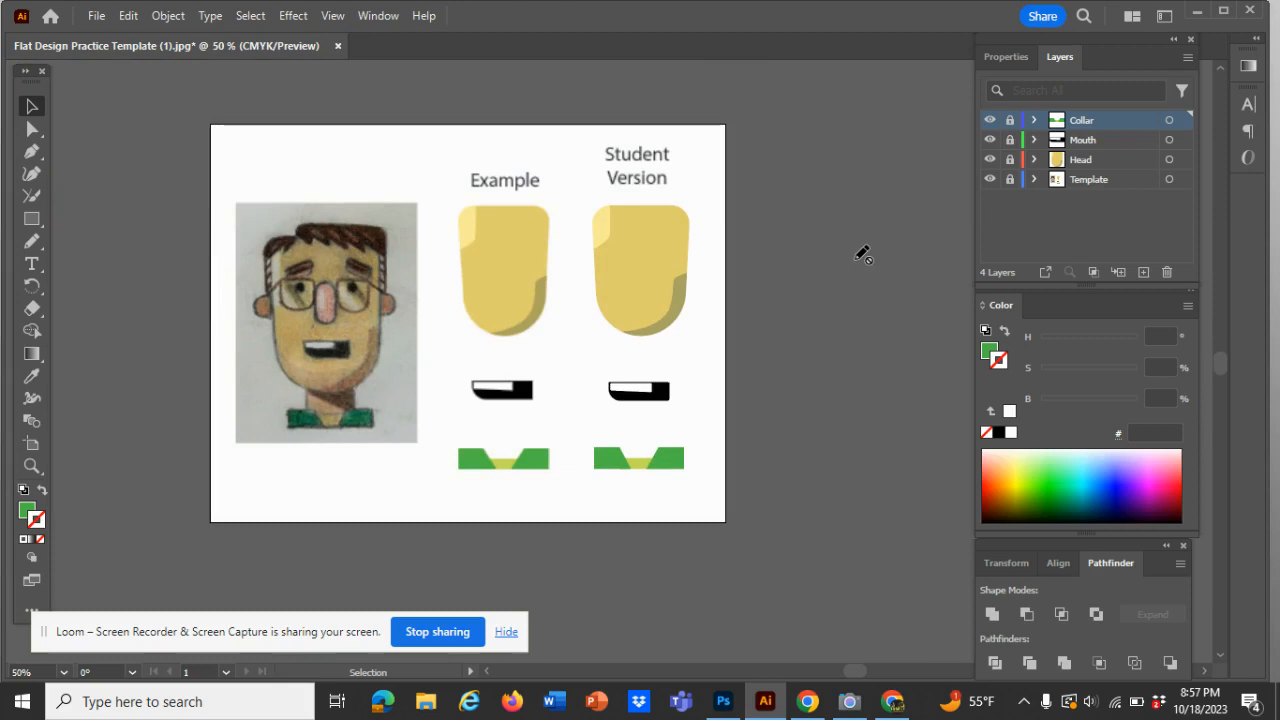
left_click(436, 631)
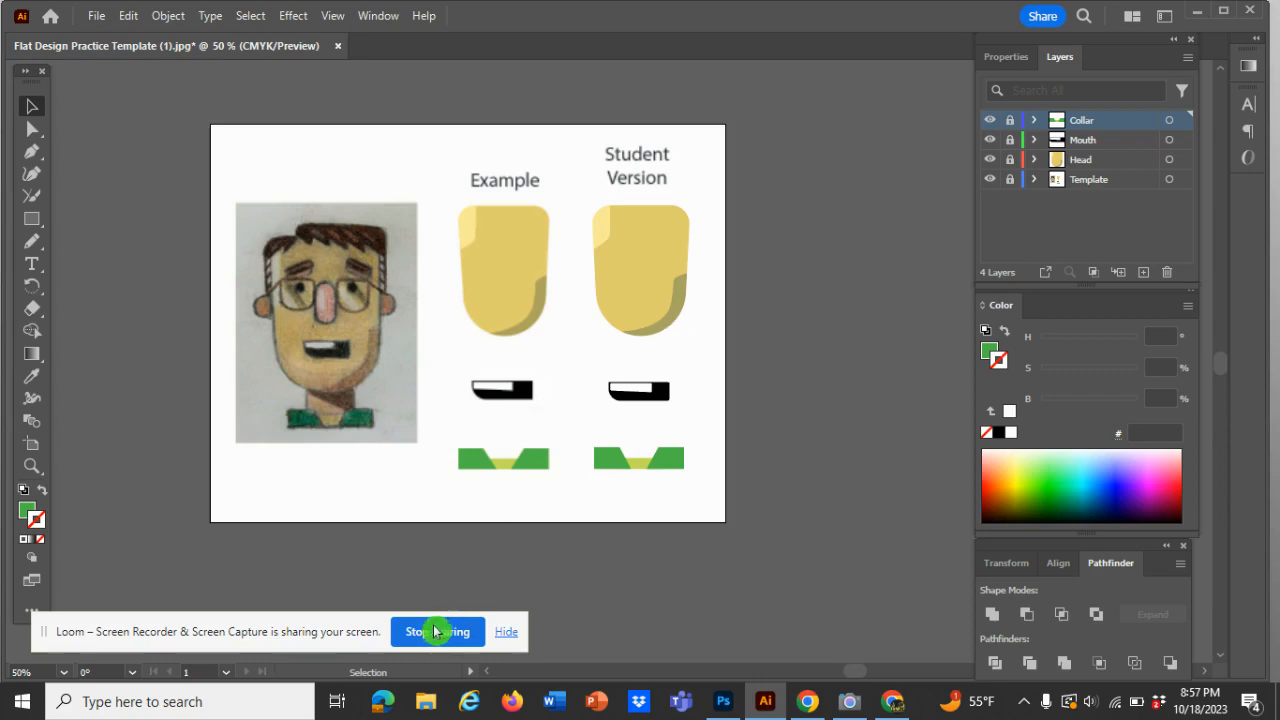